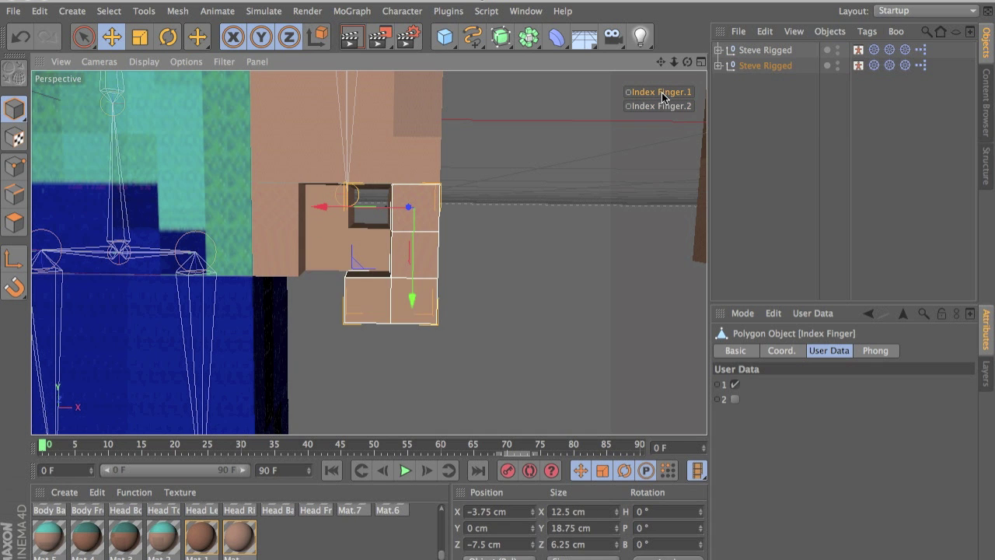
Test the Index Finger and Thumb controls shown in the viewport by switching them on and off.
left_click(662, 105)
left_click(661, 102)
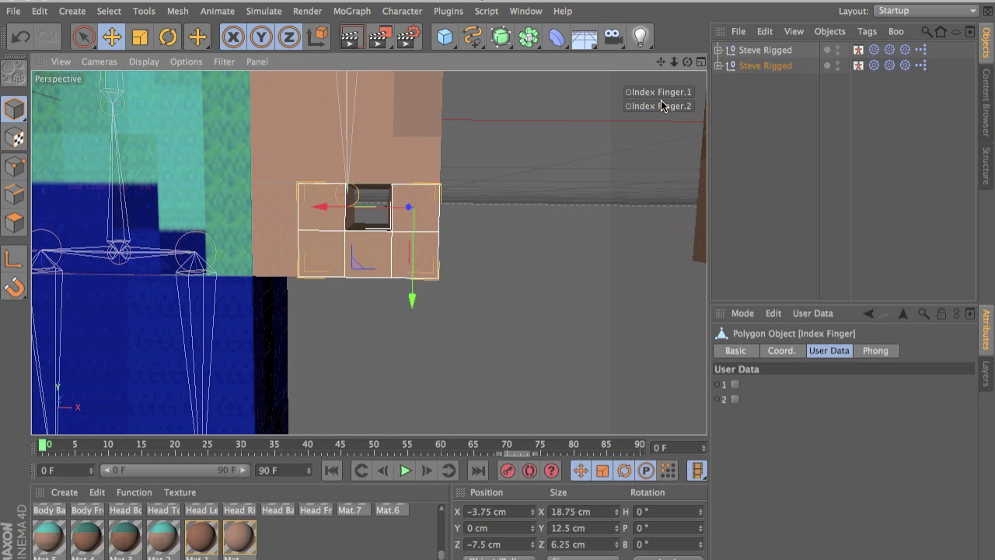
left_click(659, 93)
left_click(646, 94)
left_click(263, 274)
left_click(657, 233)
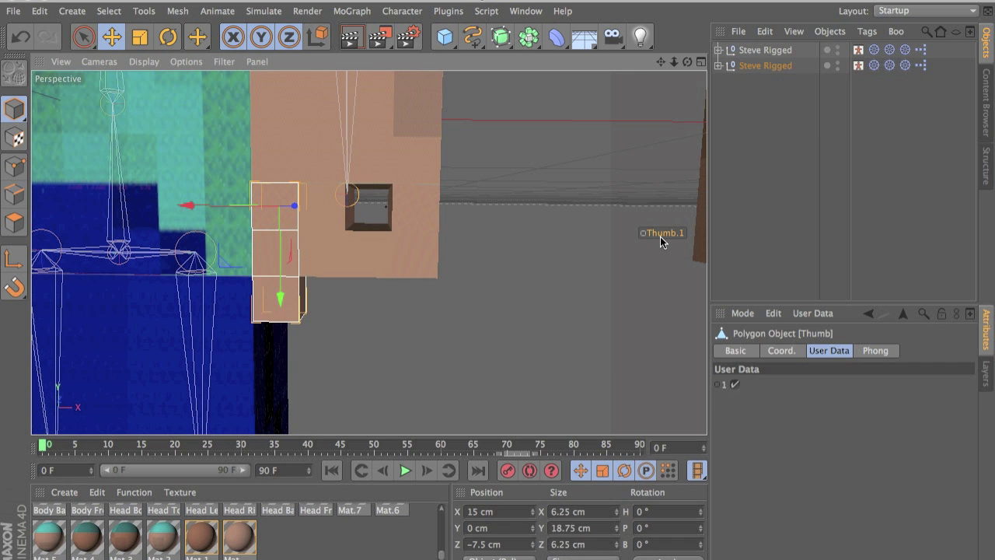
left_click(660, 237)
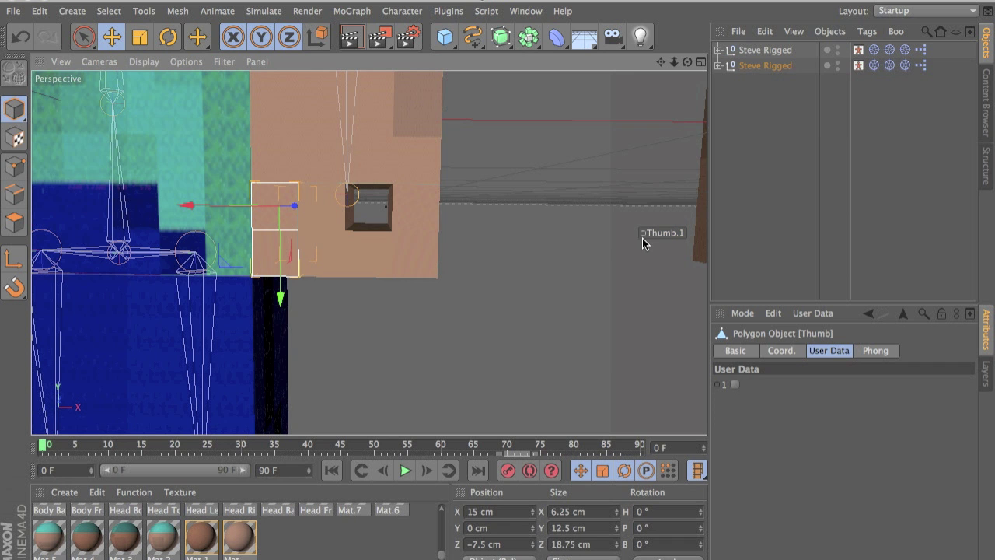
Add the remaining fingers of the hand to the selection and test Middle Finger.1 by switching it on and off.
left_click(345, 261, "shift")
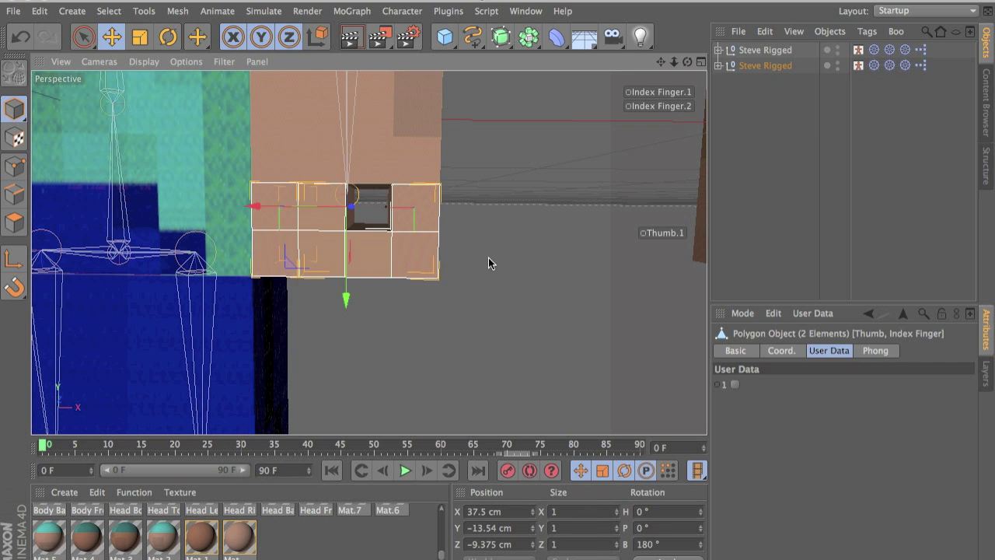
left_click_drag(489, 262, 264, 263, "alt")
left_click(476, 231, "shift")
left_click(513, 232, "shift")
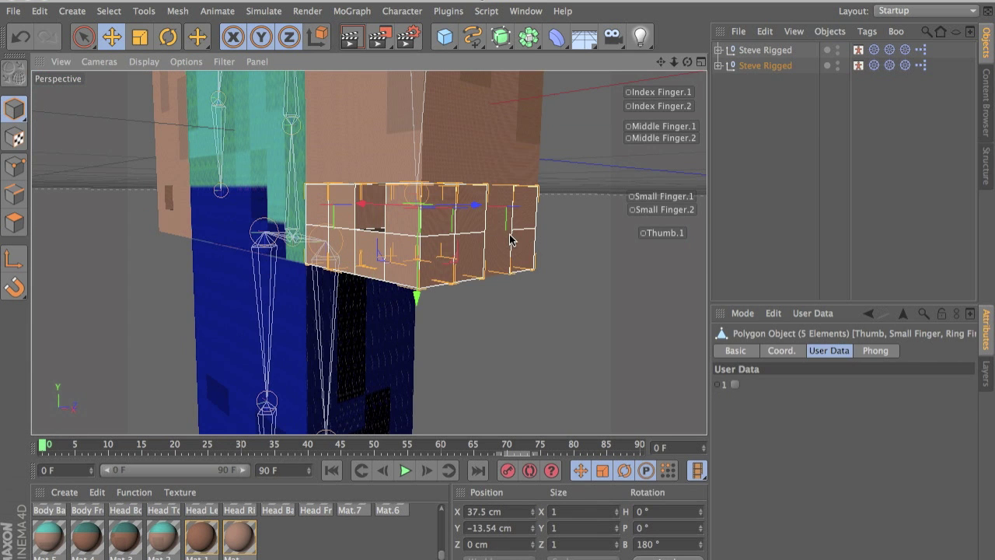
left_click(638, 128)
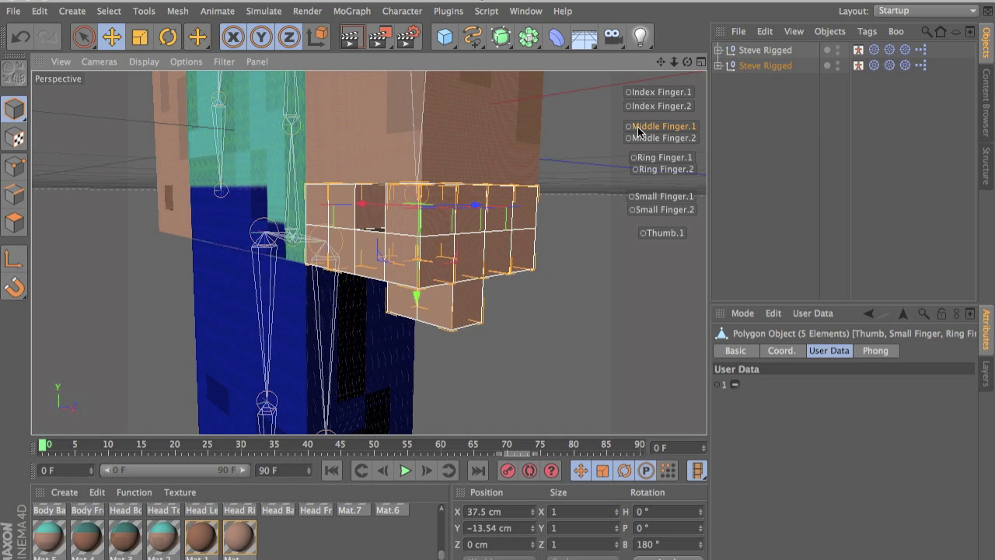
left_click(643, 132)
Show only the user data of the upper Steve Rigged null, collapsing and reopening its Finger Left group.
left_click_drag(488, 179, 608, 202, "alt")
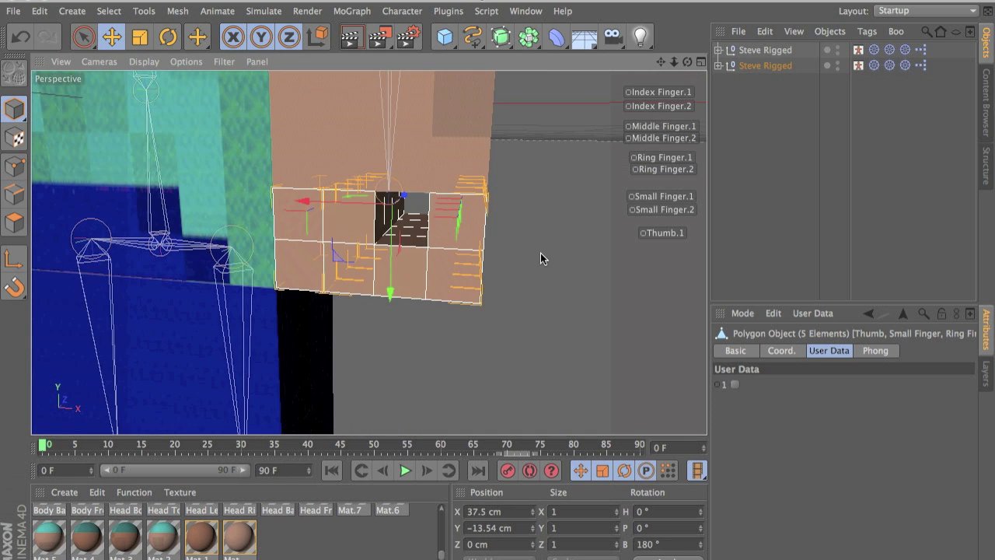
scroll(541, 255, "down", 5)
left_click_drag(369, 253, 41, 210, "alt")
scroll(113, 246, "down", 6)
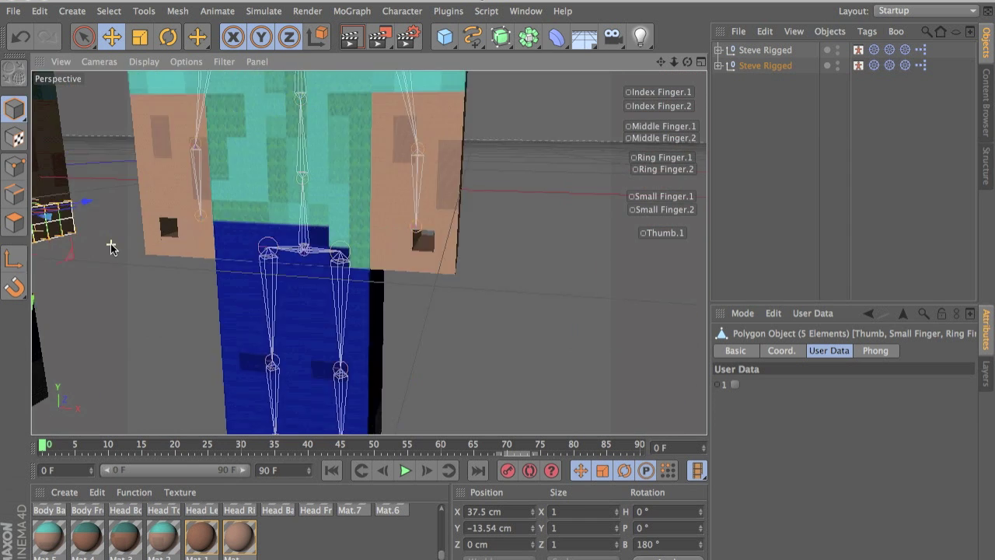
middle_click_drag(268, 202, 363, 300, "alt")
left_click(770, 49)
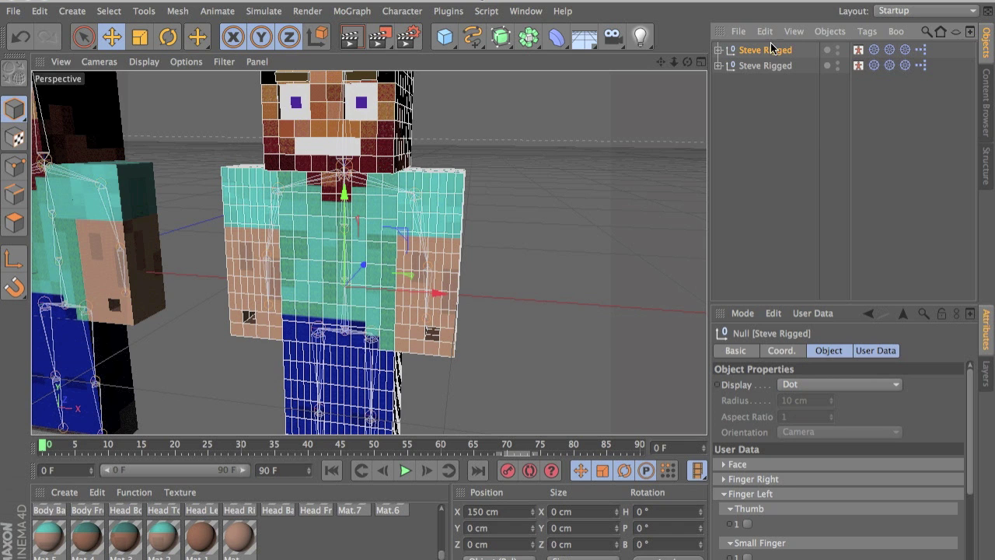
left_click(858, 343)
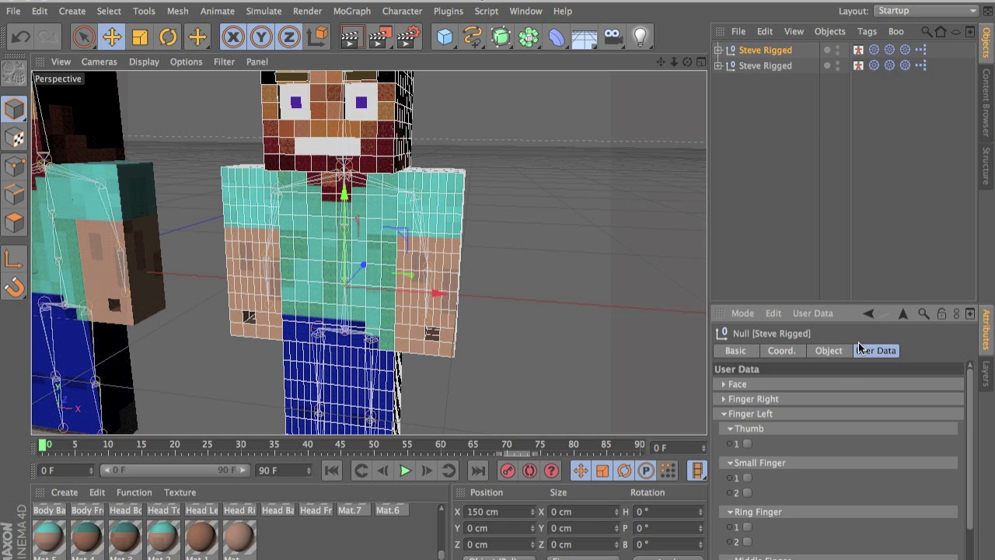
left_click(742, 416)
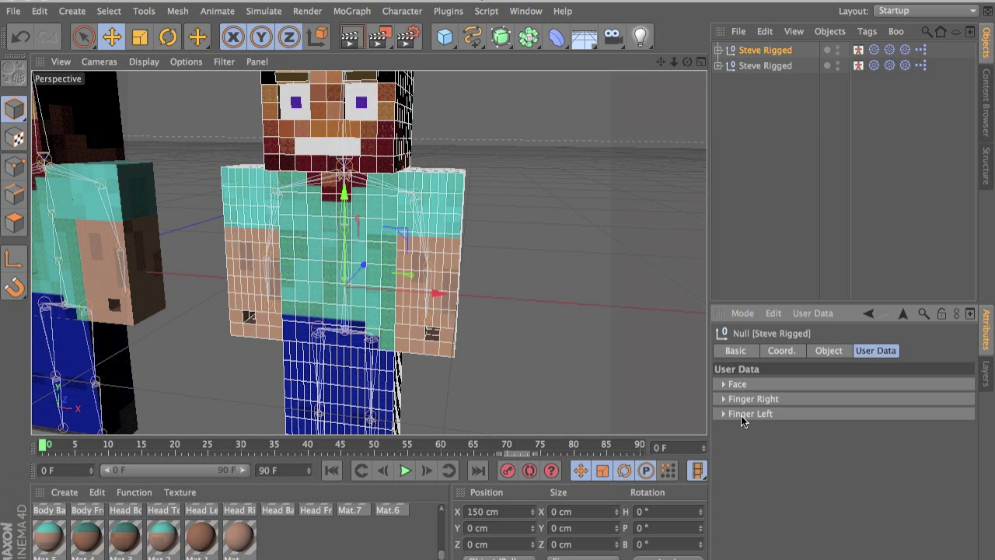
left_click(742, 416)
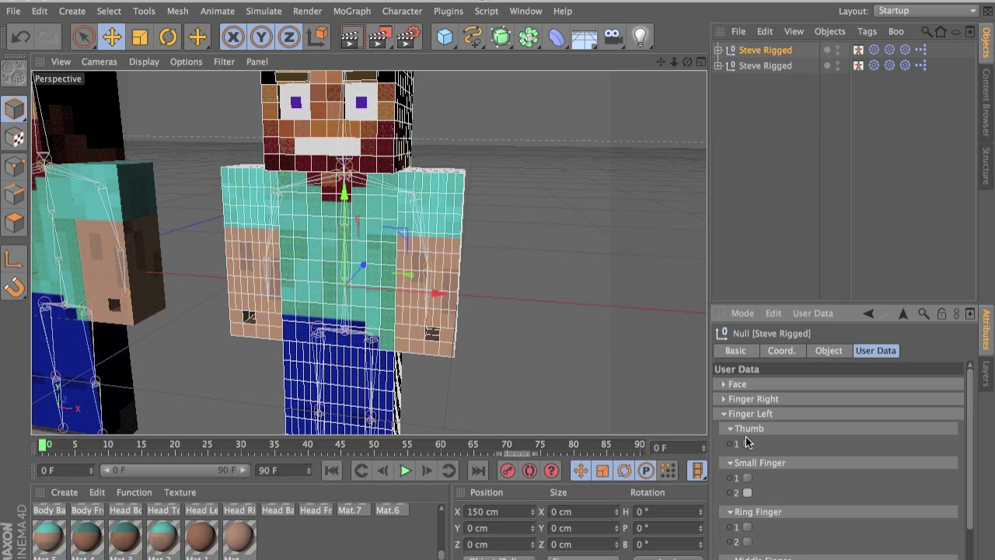
Test control 2 of the left Small Finger by switching it on and off while viewing the whole character.
left_click_drag(461, 318, 376, 224, "alt")
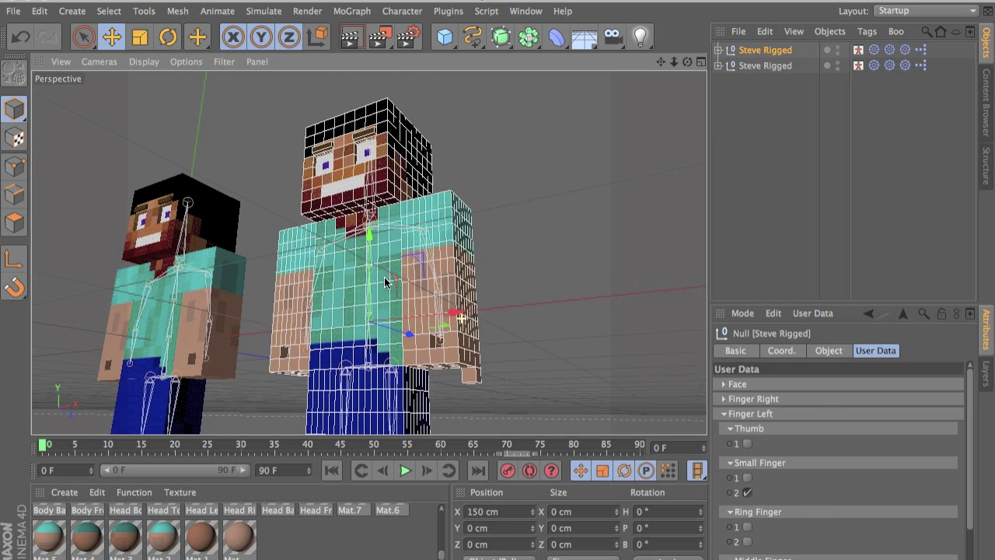
left_click(384, 277)
left_click(766, 49)
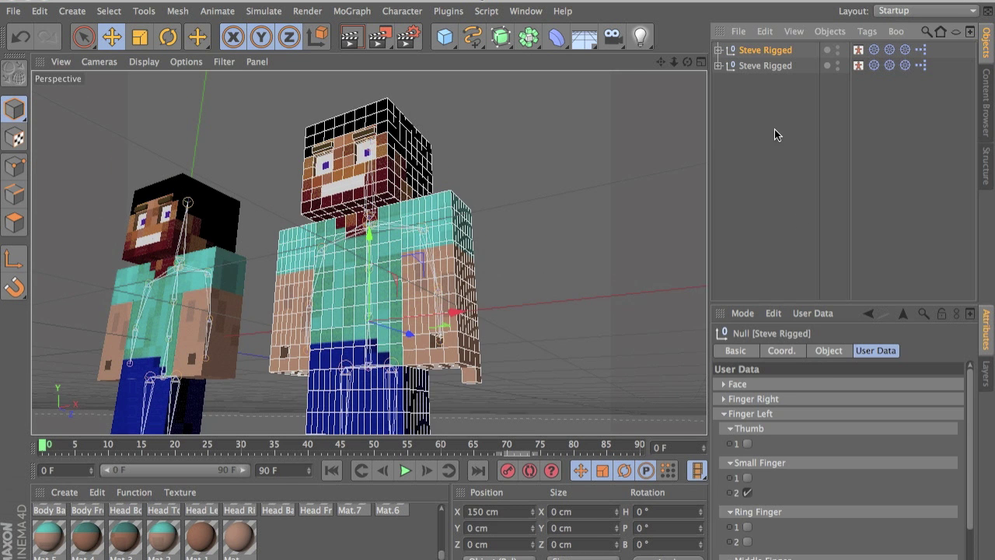
left_click(826, 366)
left_click_drag(438, 322, 513, 384, "alt")
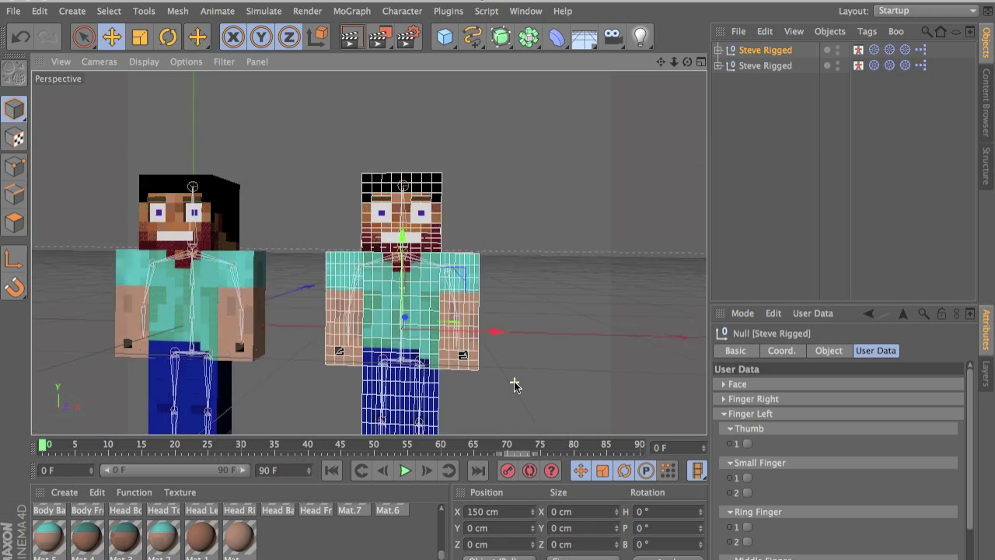
Hide the lower Steve Rigged null in both the editor and the renderer.
middle_click_drag(368, 254, 589, 310, "alt")
left_click_drag(589, 308, 614, 324, "alt")
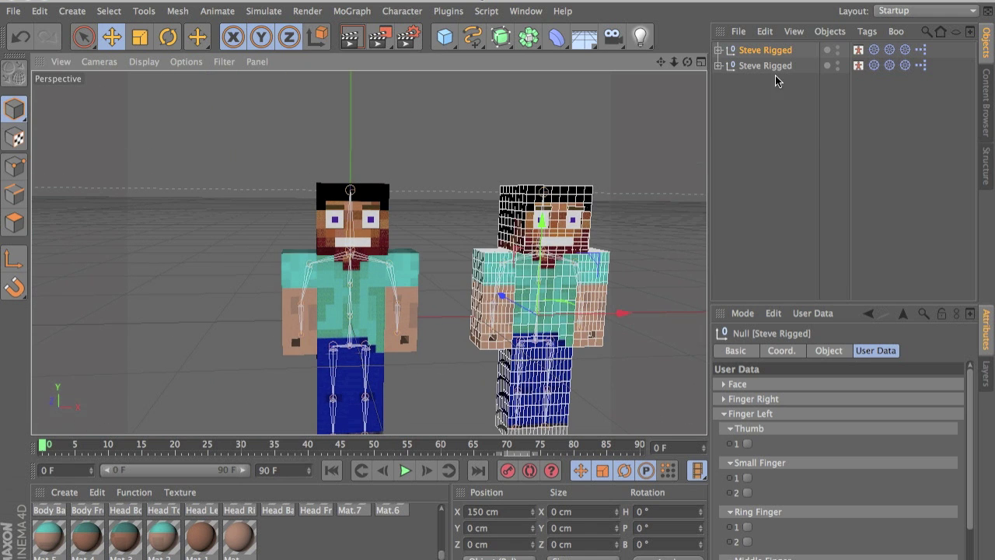
left_click(838, 62)
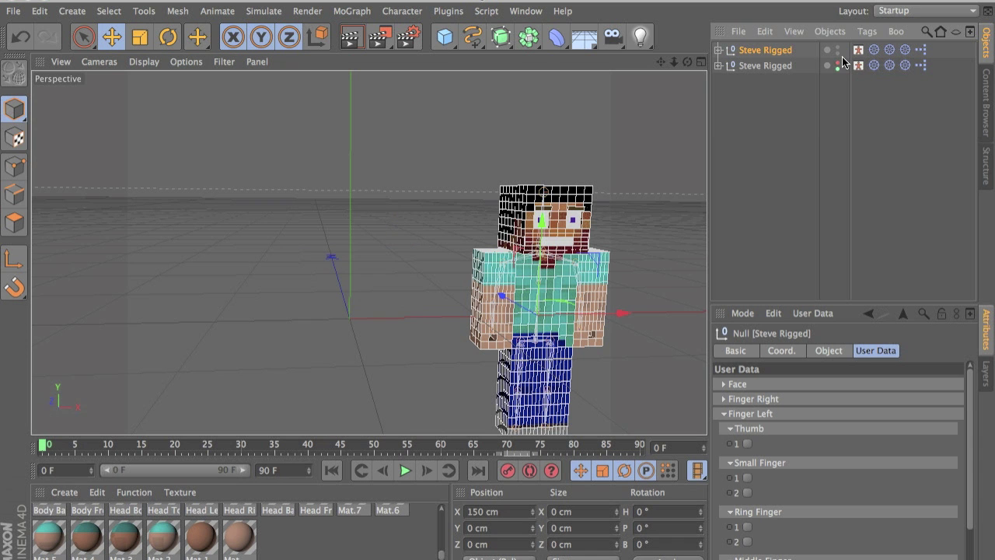
left_click(838, 67)
Add a cube and set its X, Y and Z sizes to 6.25 cm each.
middle_click_drag(607, 146, 663, 103, "alt")
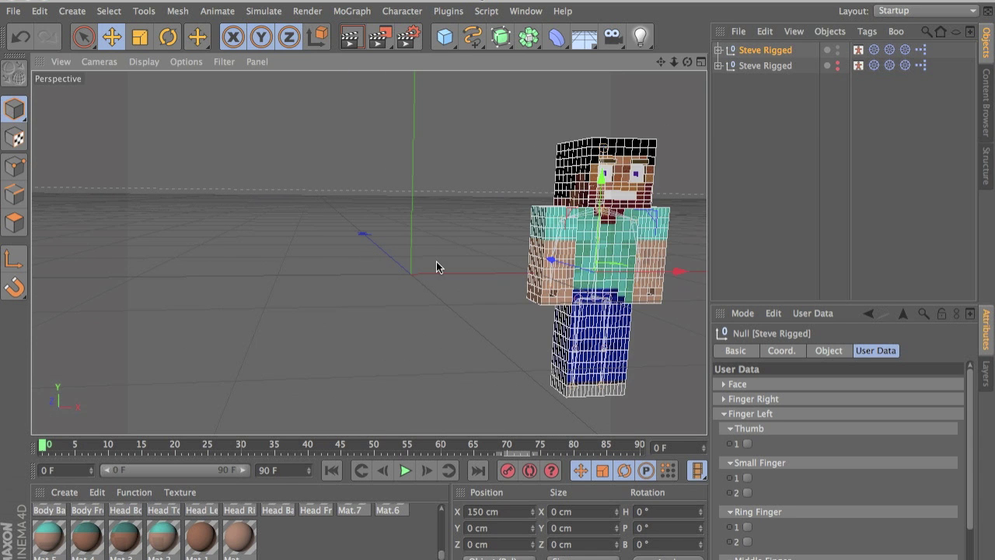
left_click_drag(444, 36, 519, 55)
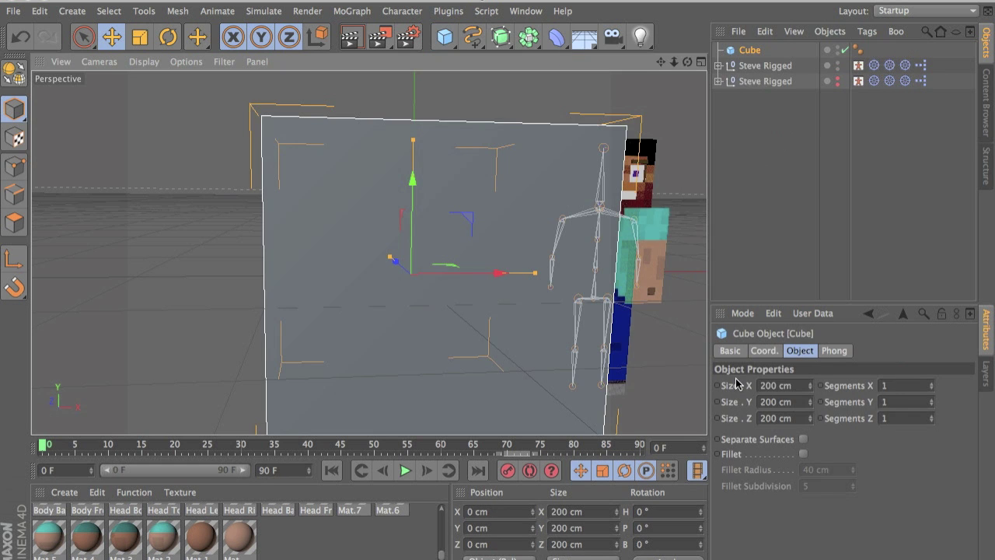
double_click(775, 385)
type("6.25")
key("Tab")
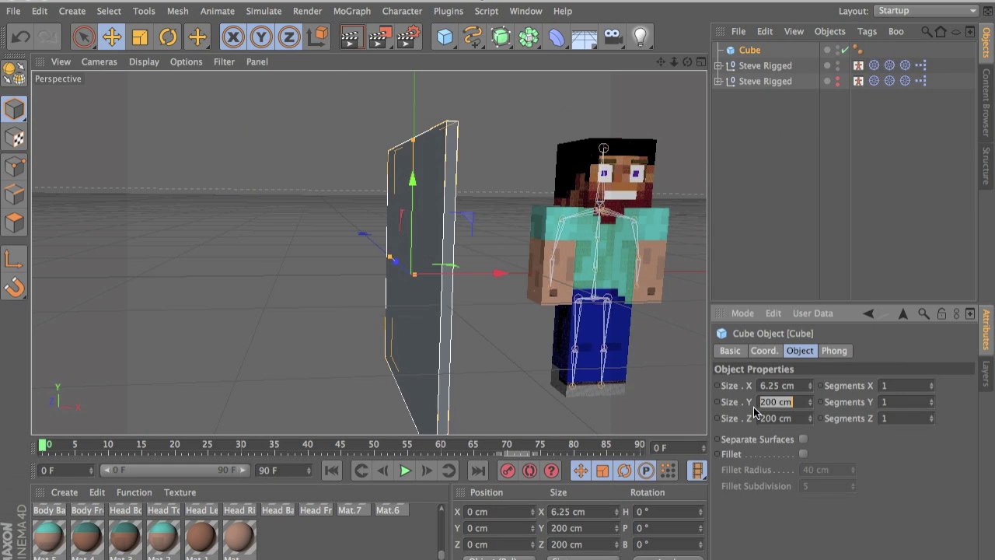
type("5.25")
key("Tab")
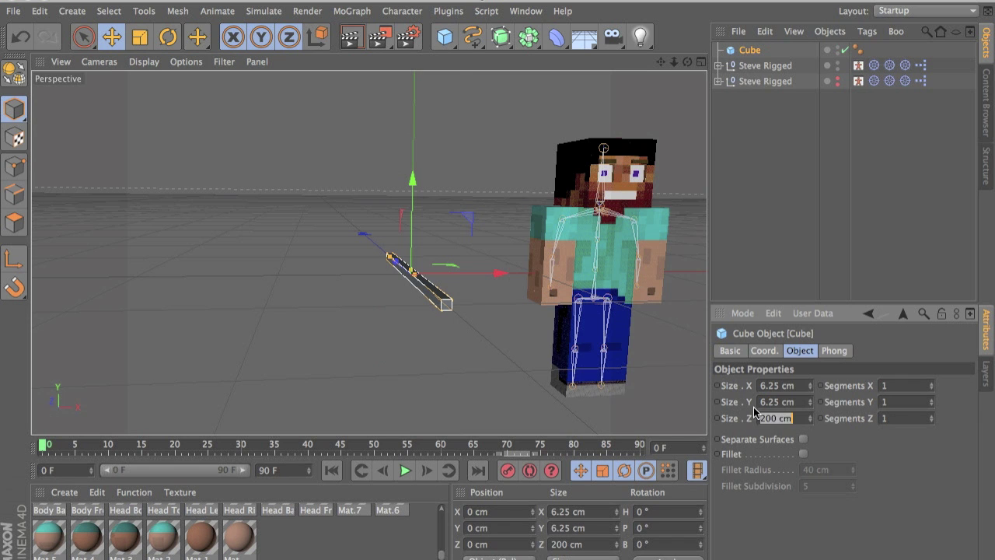
type("6.25")
key("Return")
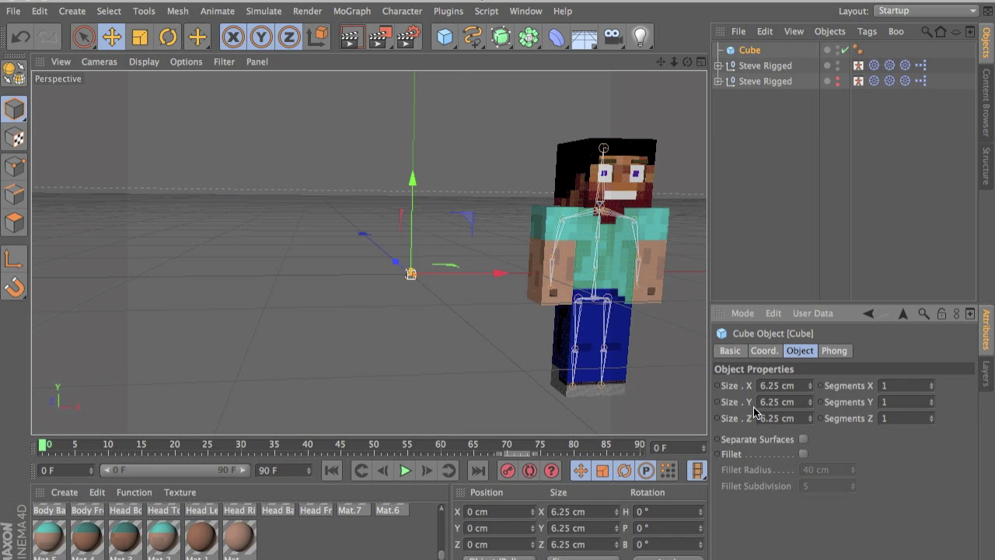
Make the cube an editable polygon object and switch to polygon mode.
scroll(425, 269, "up", 3)
left_click(15, 73)
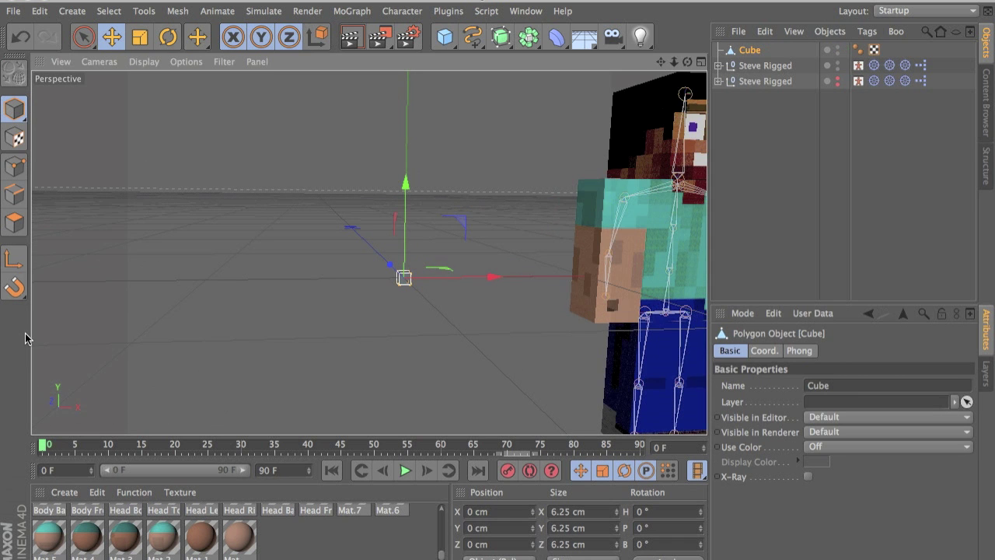
left_click(11, 226)
Extrude the cube's top face with an offset of 6.25 cm.
scroll(399, 264, "up", 2)
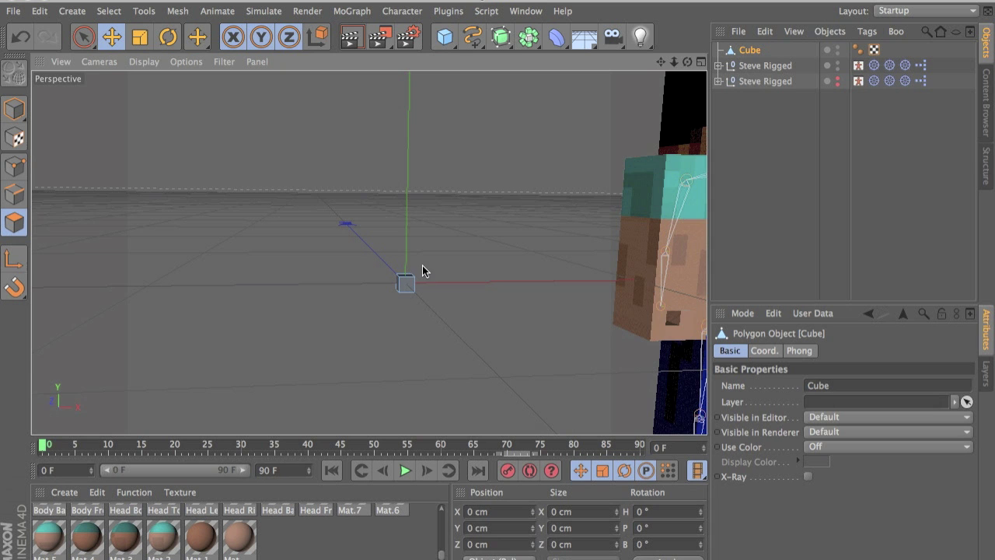
scroll(410, 281, "up", 2)
scroll(407, 281, "up", 1)
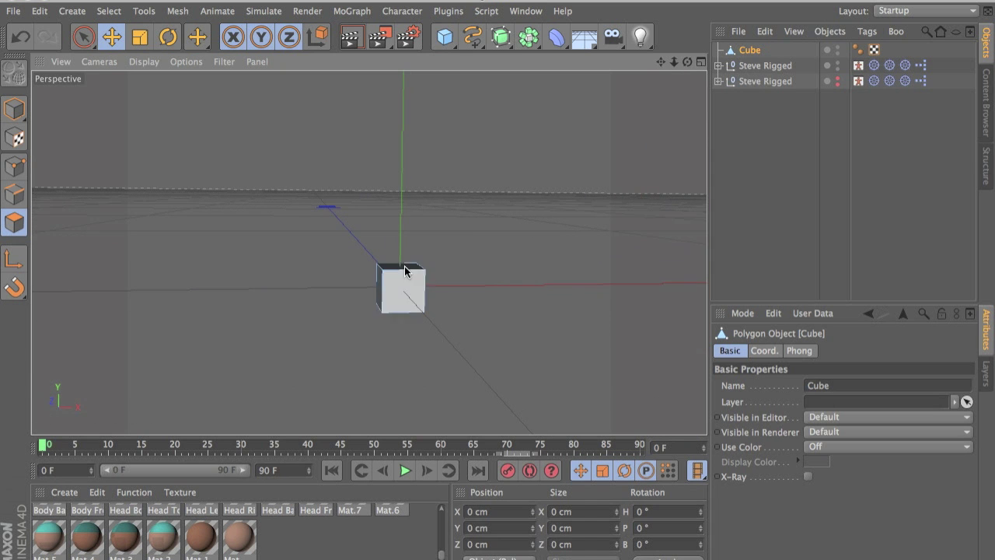
left_click(401, 267)
key("m")
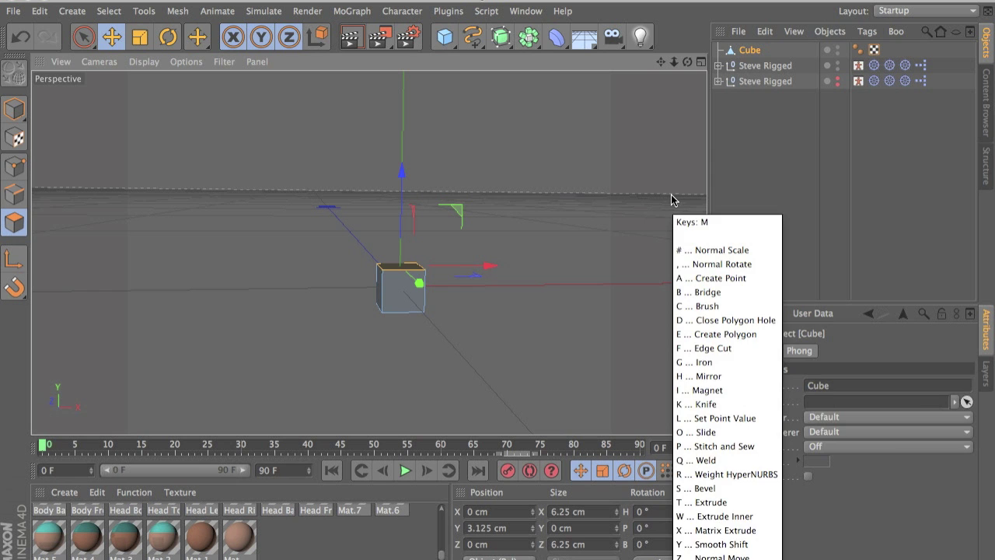
key("t")
right_click(433, 266)
left_click(464, 287)
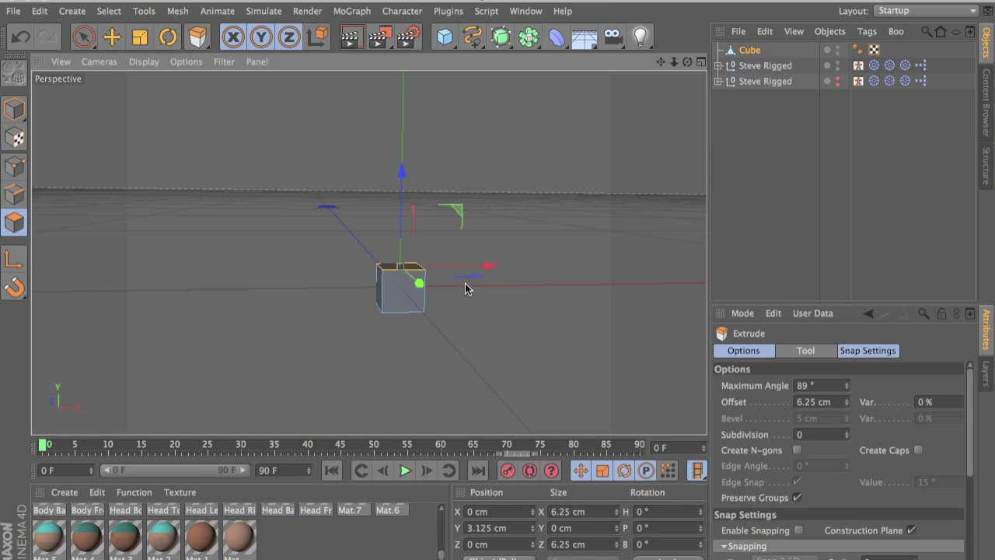
left_click(819, 404)
key("Return")
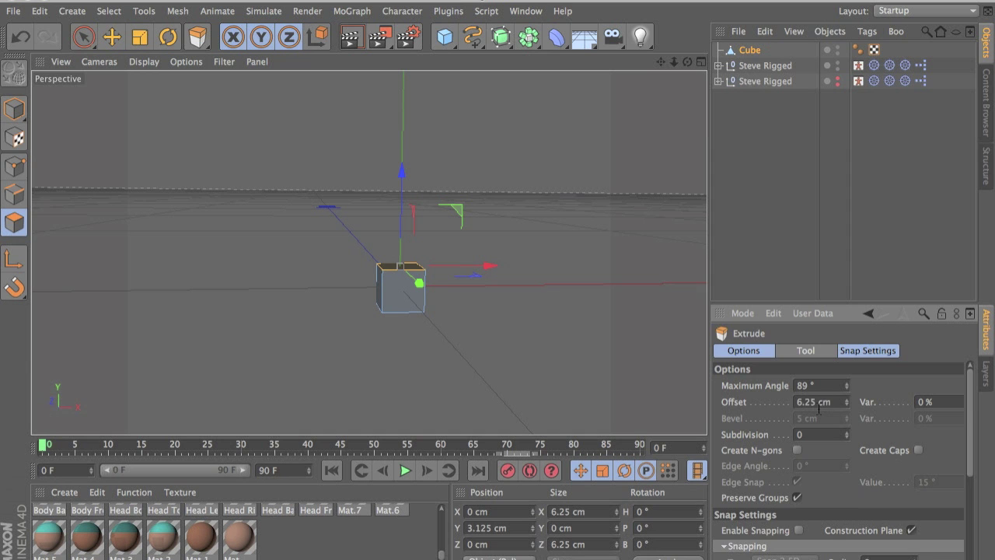
left_click(752, 355)
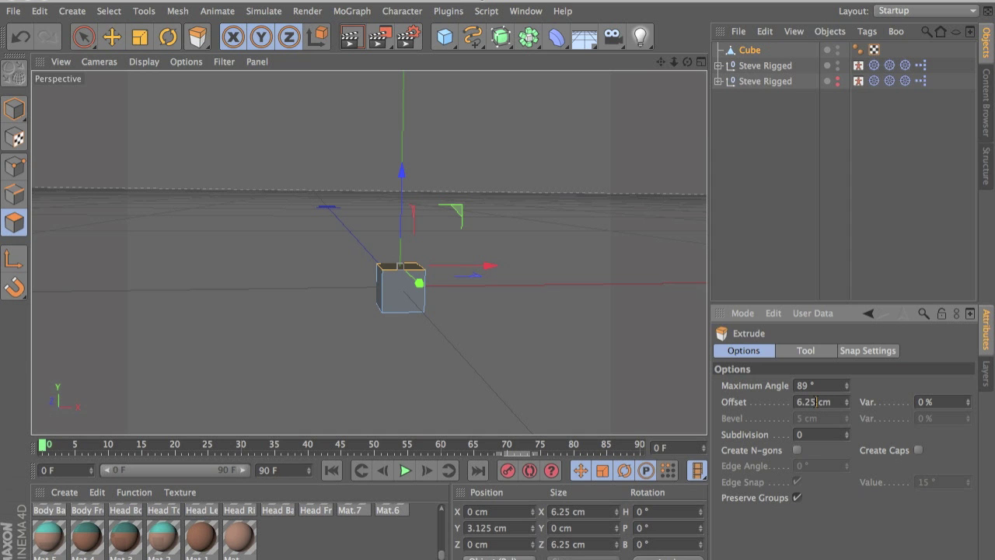
key("Return")
Extrude the lower block's side face along positive X twice, with an offset of 6.25 cm each time.
scroll(516, 268, "up", 3)
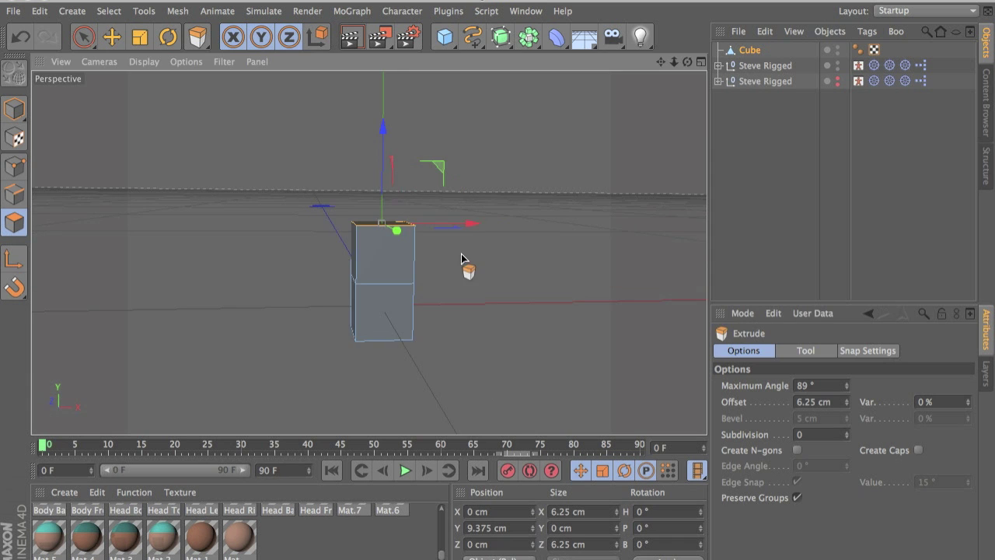
left_click_drag(369, 252, 334, 257, "alt")
left_click(412, 295)
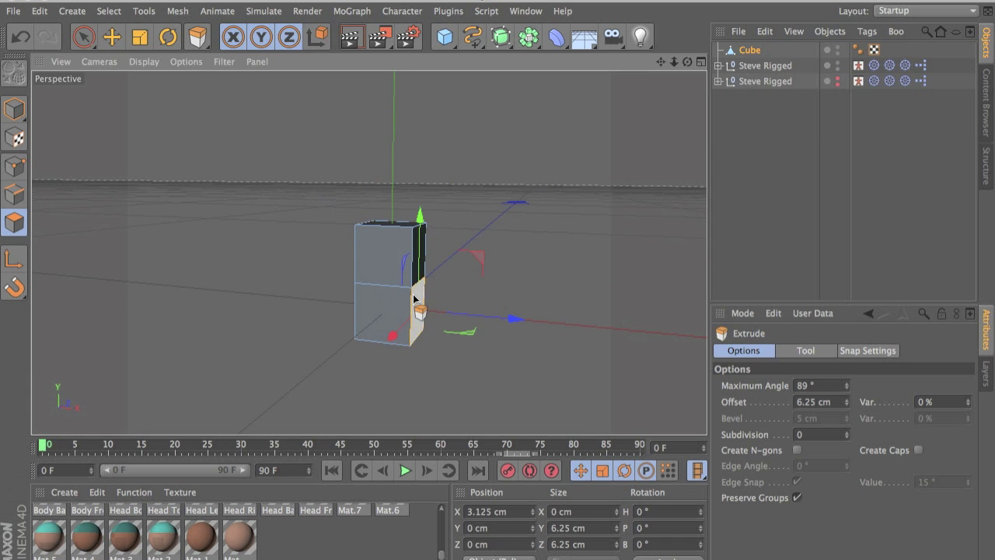
left_click(801, 400)
key("Return")
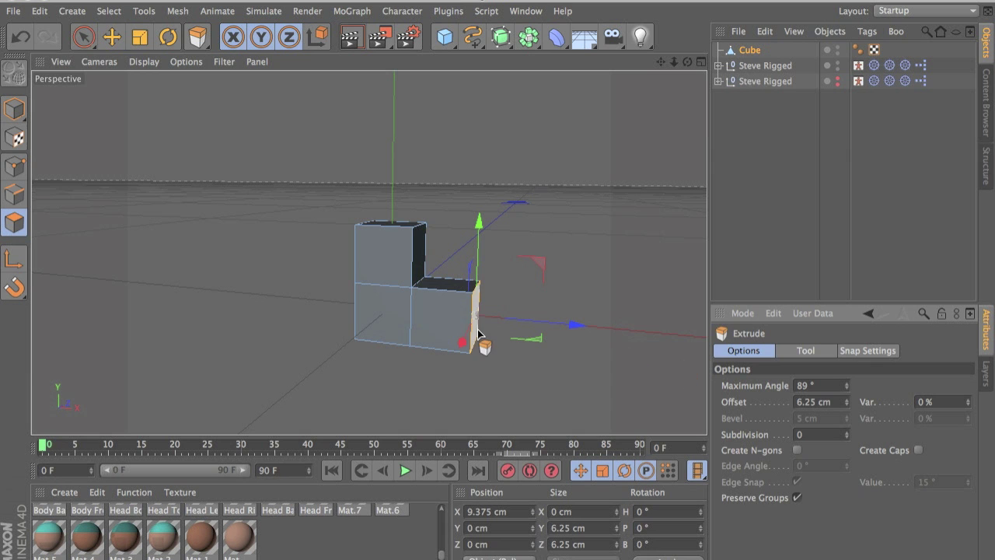
left_click(847, 428)
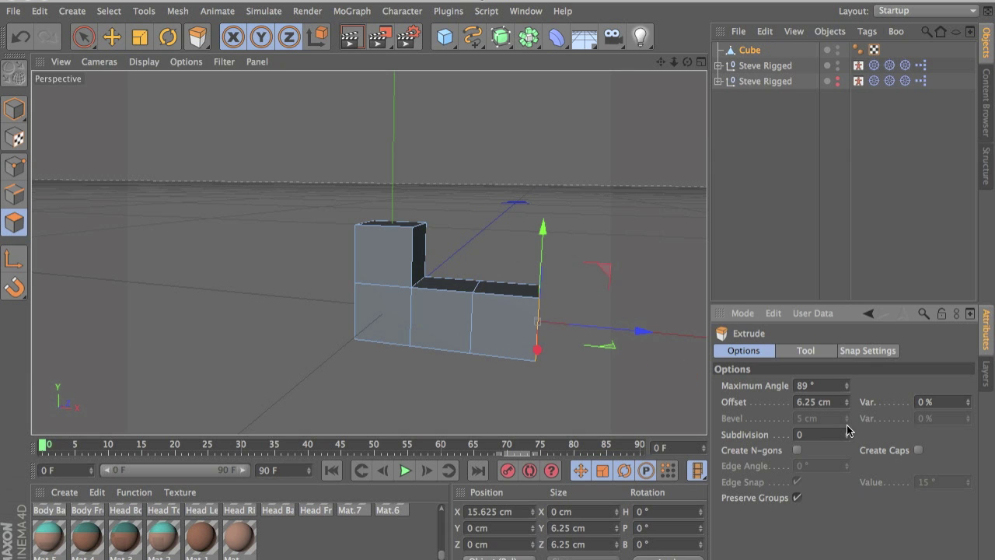
Extrude the top face of the outermost block upward by 6.25 cm to complete a U shape.
left_click(507, 292)
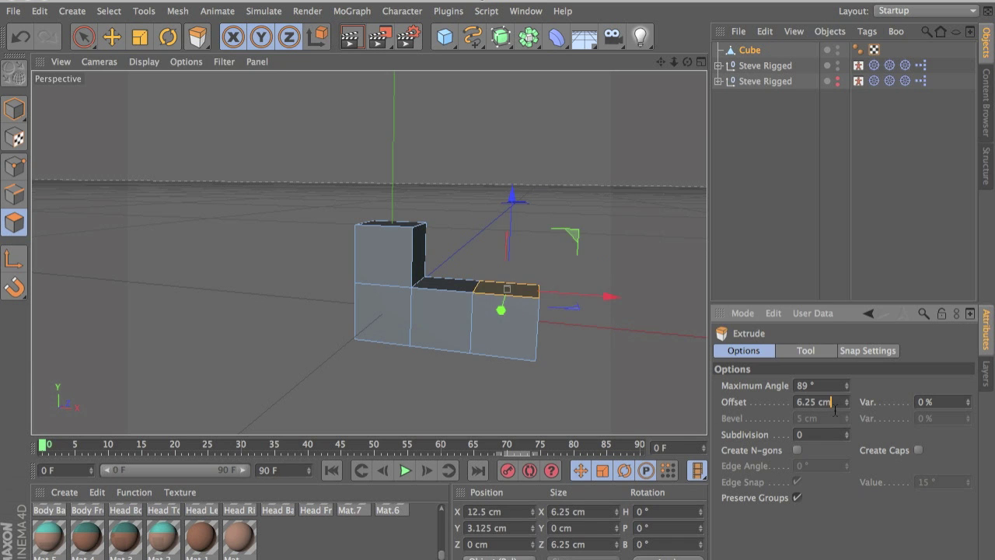
key("Return")
left_click_drag(583, 299, 642, 299, "alt")
Rename the U-shaped polygon object Index.
double_click(747, 51)
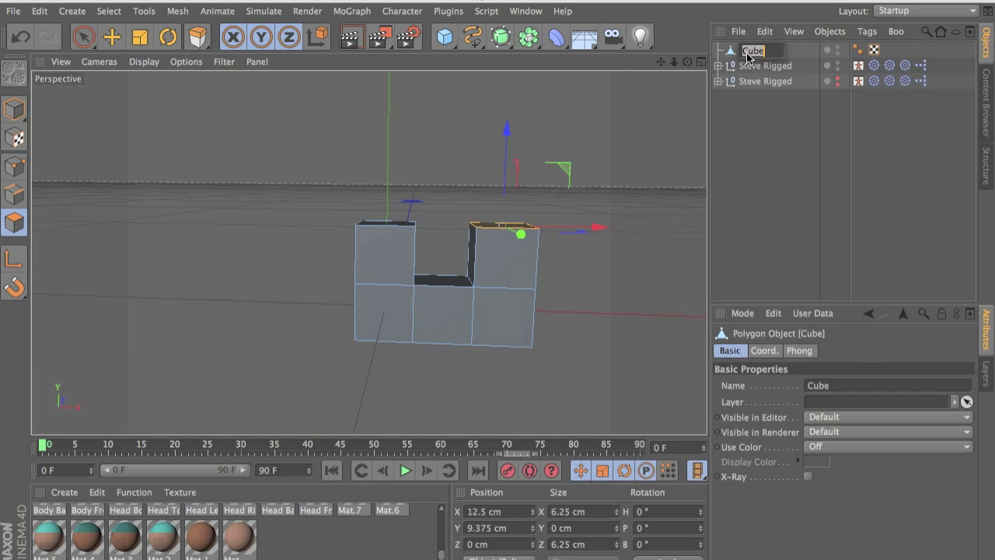
type("Index")
key("Return")
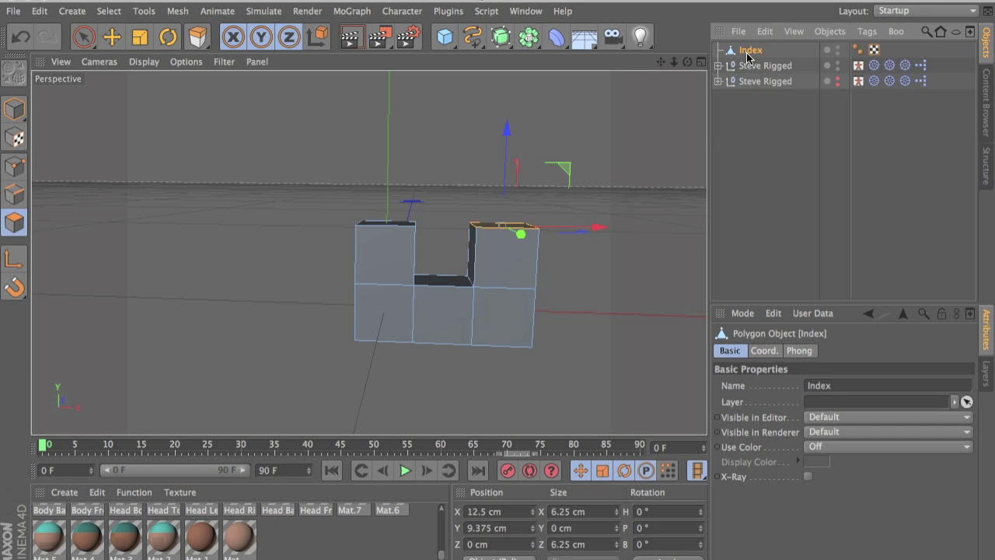
left_click_drag(413, 261, 389, 351, "alt")
Switch to char.png in Photoshop and try to crop it to the first vertical strip of the arm texture.
key("F3")
key("F3")
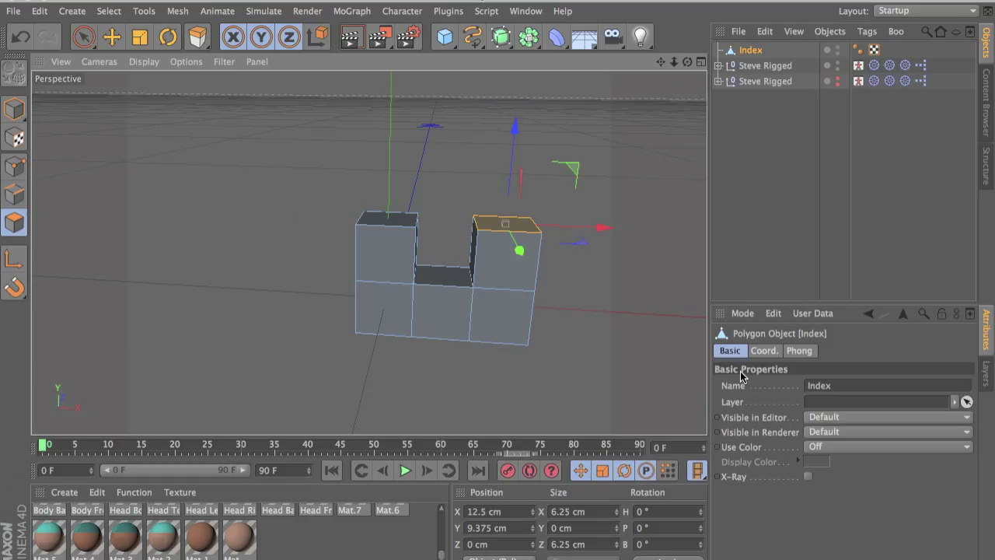
key("F3")
key("F3")
left_click(784, 392)
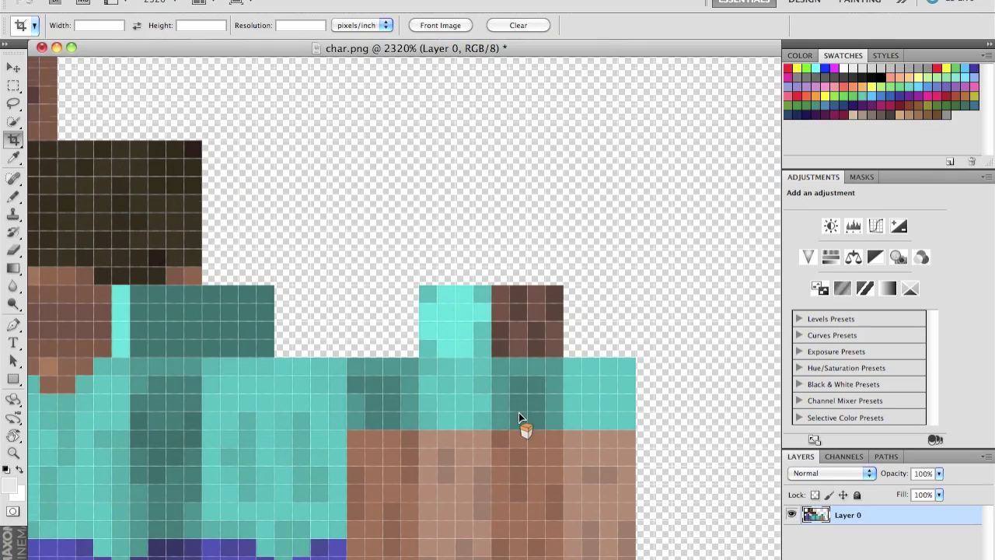
left_click_drag(349, 360, 412, 530)
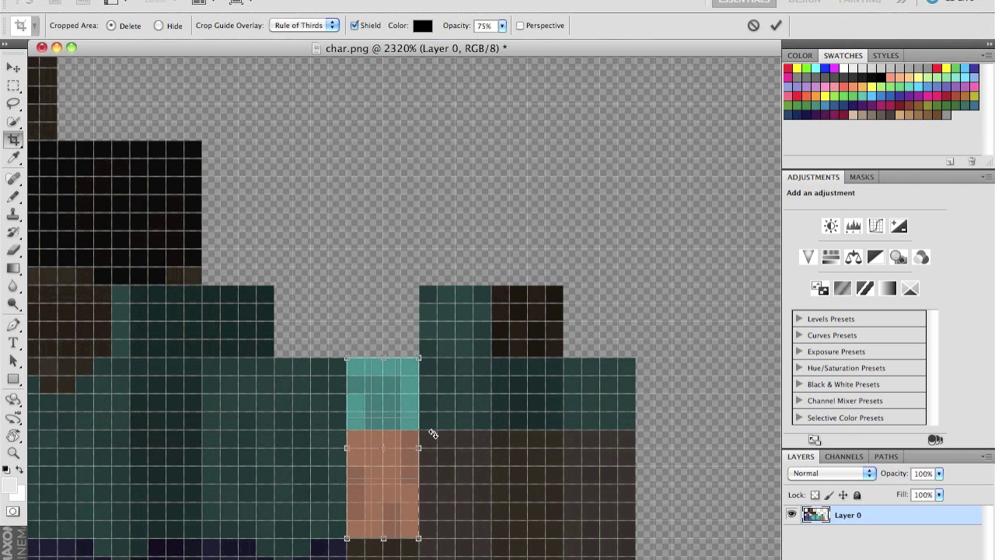
key("Escape")
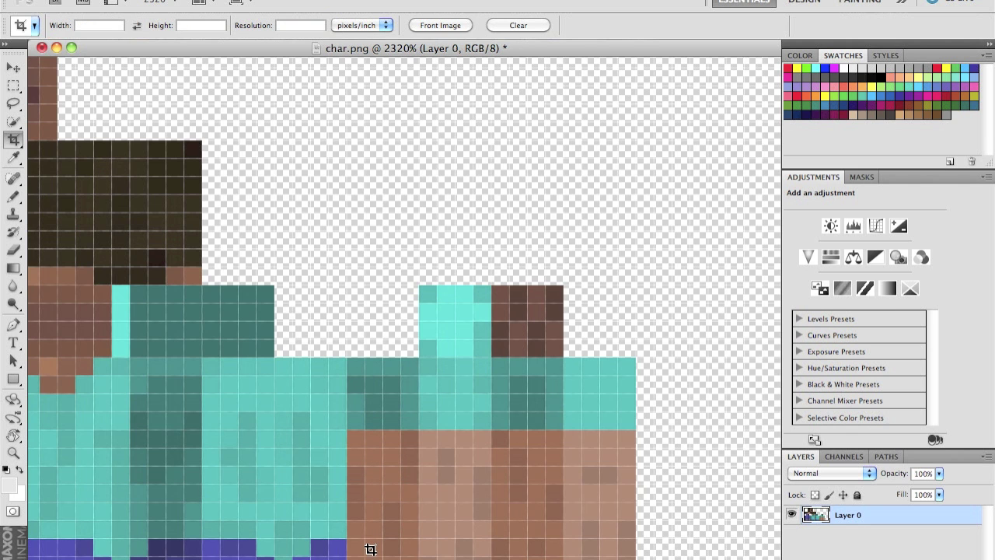
Try to crop char.png to a single skin-coloured pixel near the arm's lower end and undo the crop.
left_click_drag(418, 559, 418, 559)
key("Escape")
left_click_drag(379, 550, 379, 550)
key("Return")
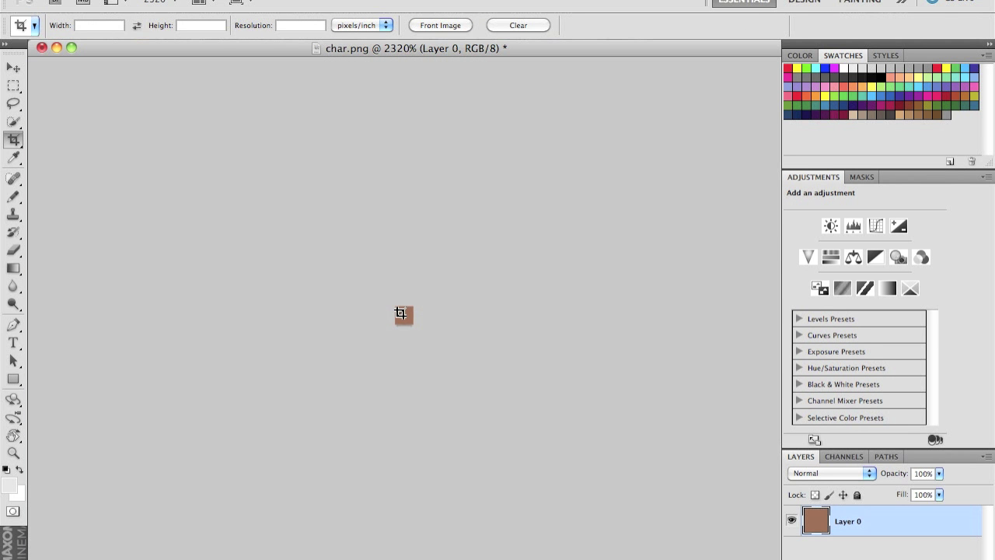
key("super+z")
scroll(479, 460, "right", 5)
scroll(479, 460, "down", 2)
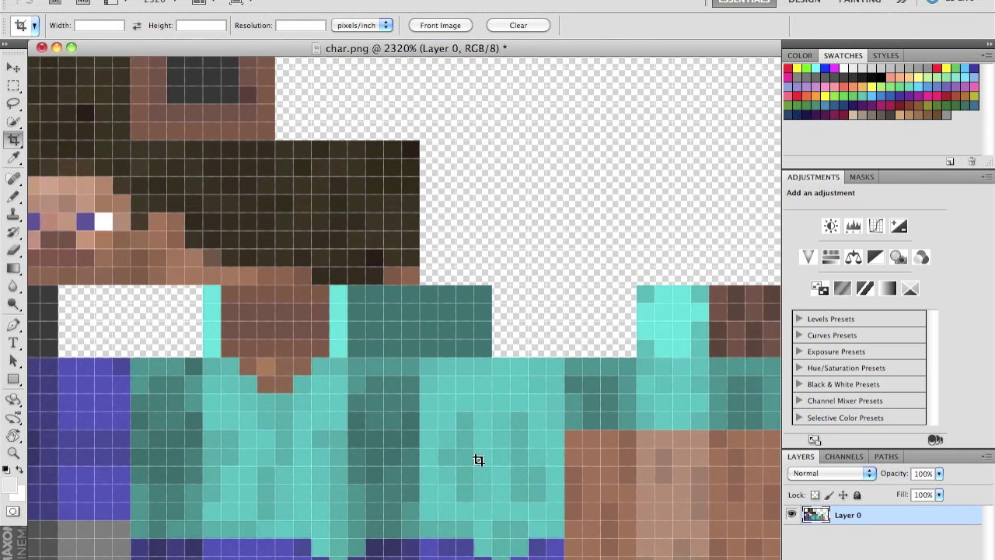
scroll(478, 460, "right", 5)
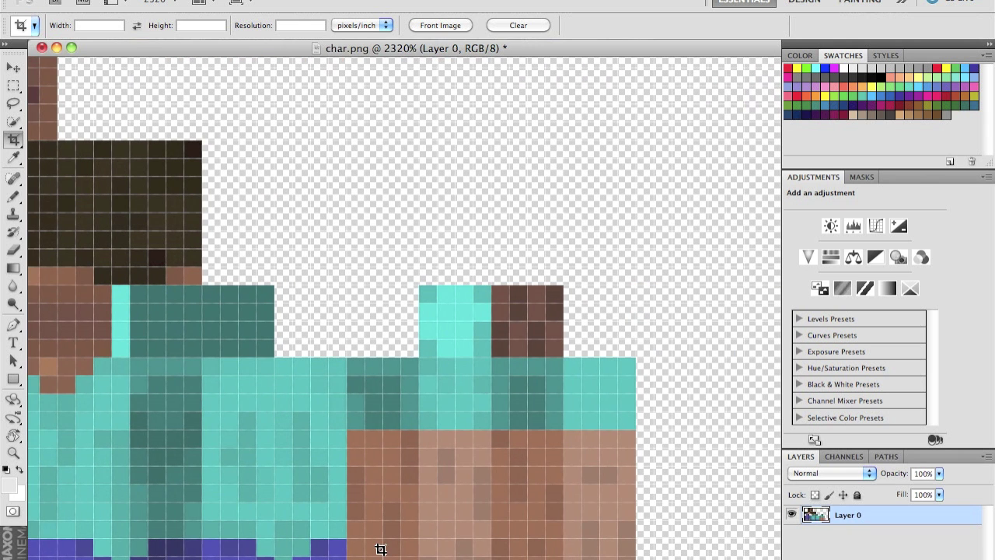
Try to crop char.png to the arm's lighter second strip, including the teal sleeve, and undo the crop.
left_click_drag(375, 550, 383, 556)
key("Escape")
left_click_drag(457, 537, 444, 526)
key("Escape")
left_click_drag(426, 368, 475, 523)
key("Return")
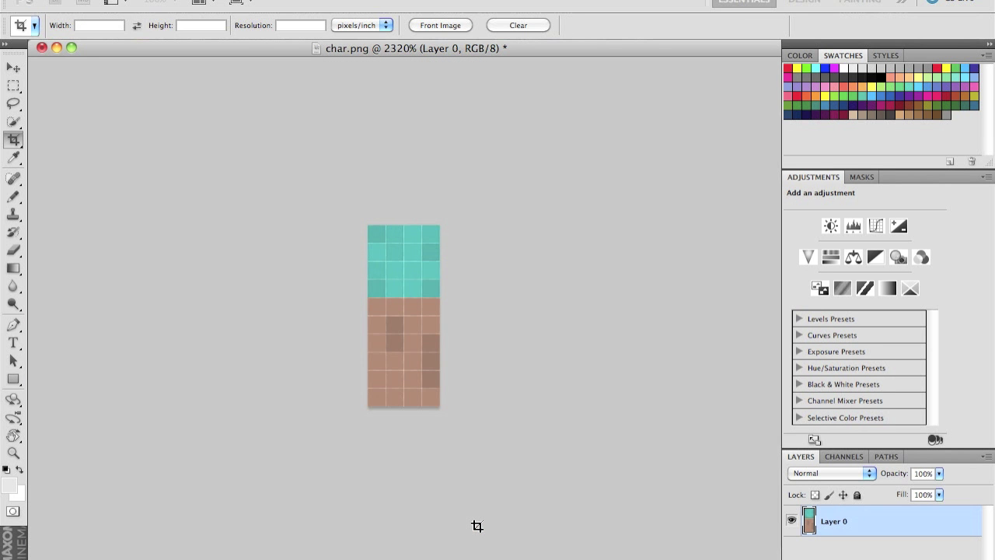
key("ctrl+z")
scroll(467, 423, "down", 5)
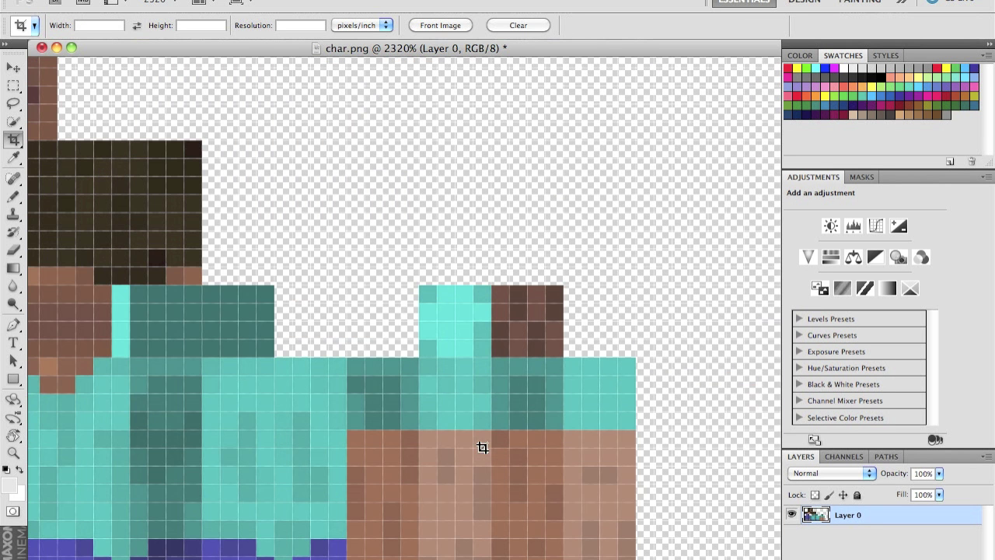
Try to crop char.png to a bare skin area of the arm's first strip and undo the crop.
key("F3")
key("F3")
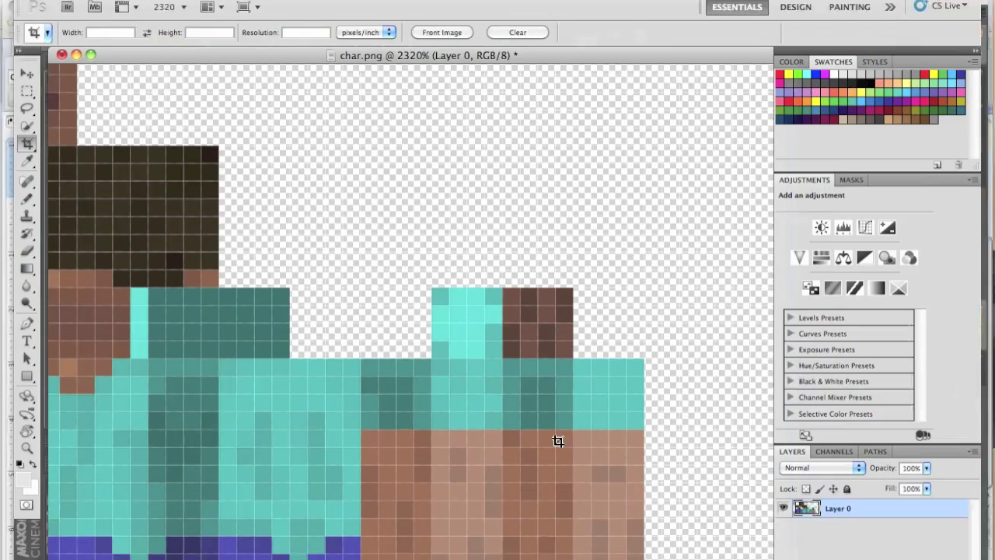
left_click_drag(409, 468, 349, 526)
key("Return")
key("ctrl+z")
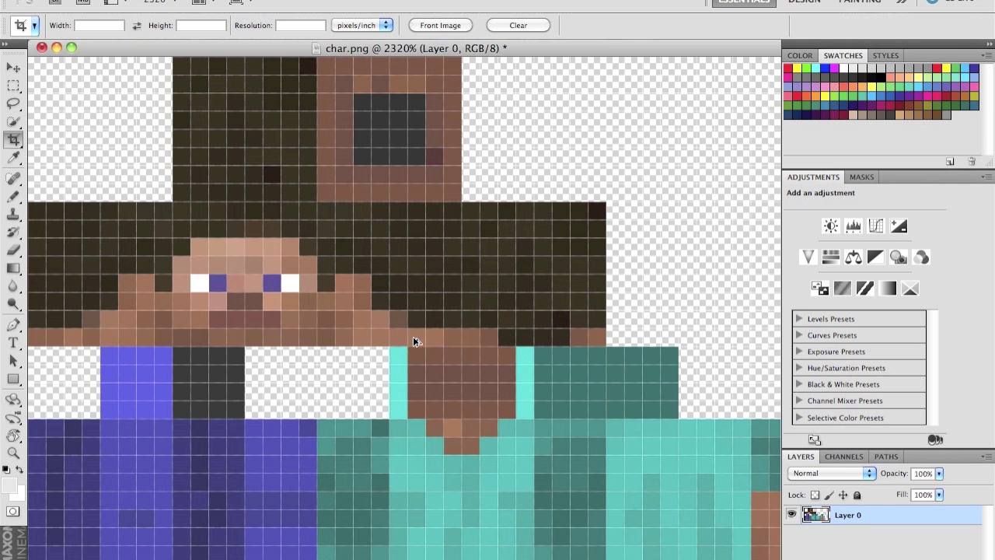
scroll(678, 272, "right", 10)
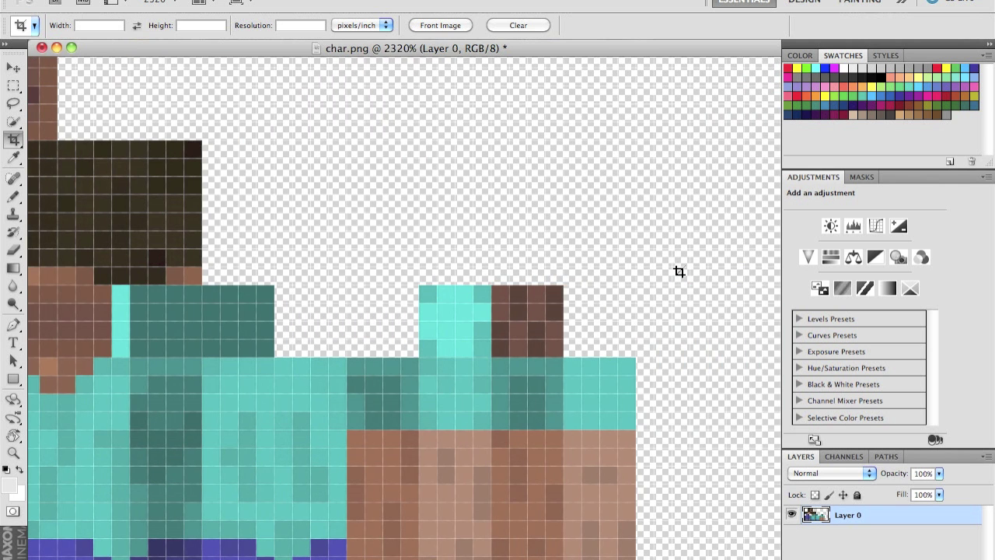
Try to crop char.png to the dark brown 4 x 4 pixel hand square and switch back to Cinema 4D.
left_click_drag(492, 286, 556, 347)
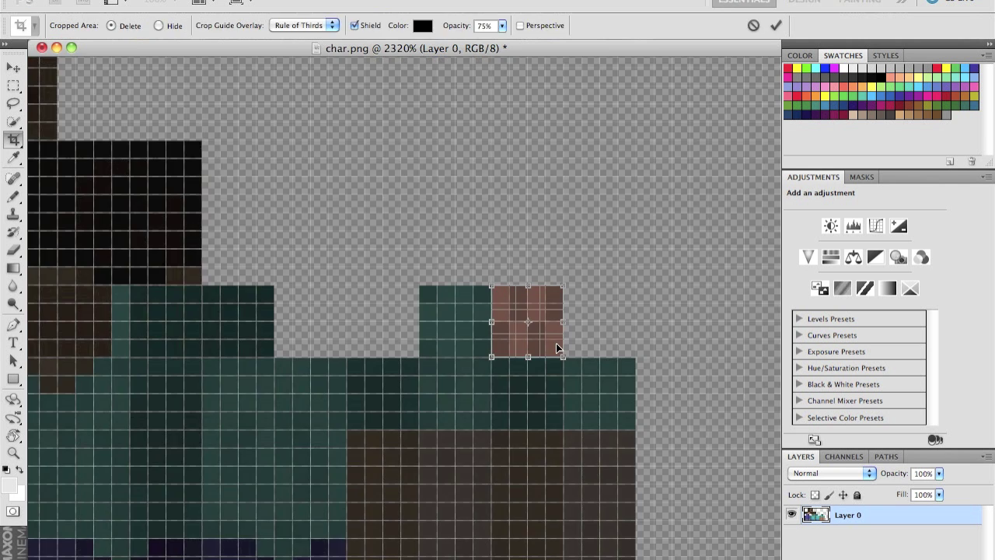
key("Return")
key("F9")
left_click(662, 160)
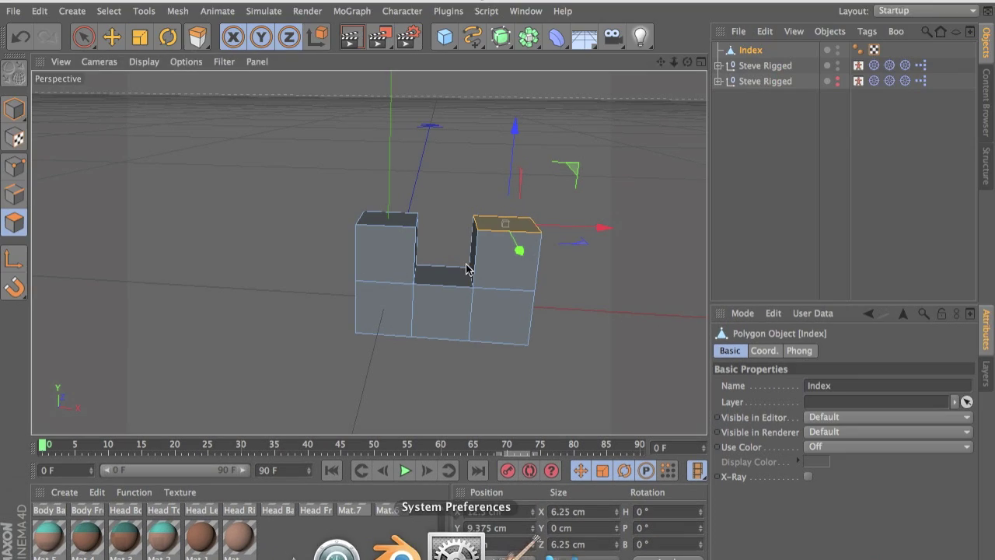
Select the notch's inner side and floor faces and both top faces of the Index object.
scroll(435, 262, "up", 3)
left_click_drag(435, 262, 379, 278, "alt")
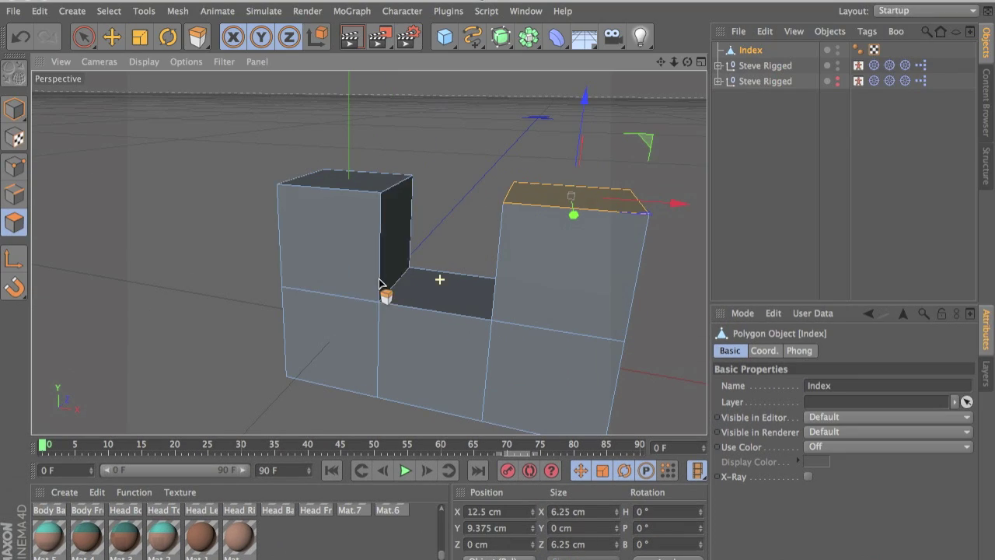
left_click(382, 258)
left_click(459, 294)
left_click_drag(502, 249, 642, 234, "alt")
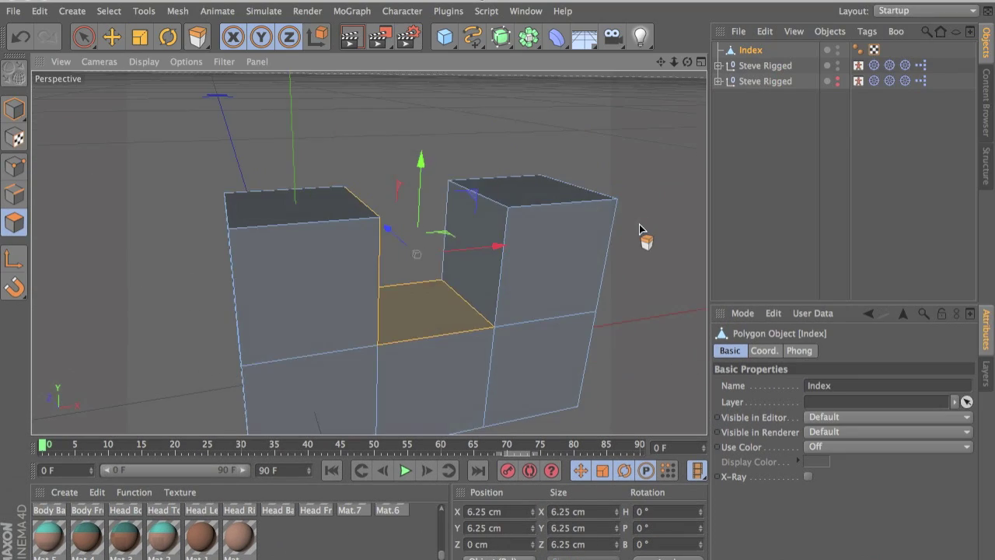
left_click(539, 220, "shift")
left_click(510, 187, "shift")
left_click(242, 217, "shift")
Add both outer end sides and the underside faces to the selection and apply material Mat.1 to it.
left_click_drag(243, 217, 272, 245, "alt")
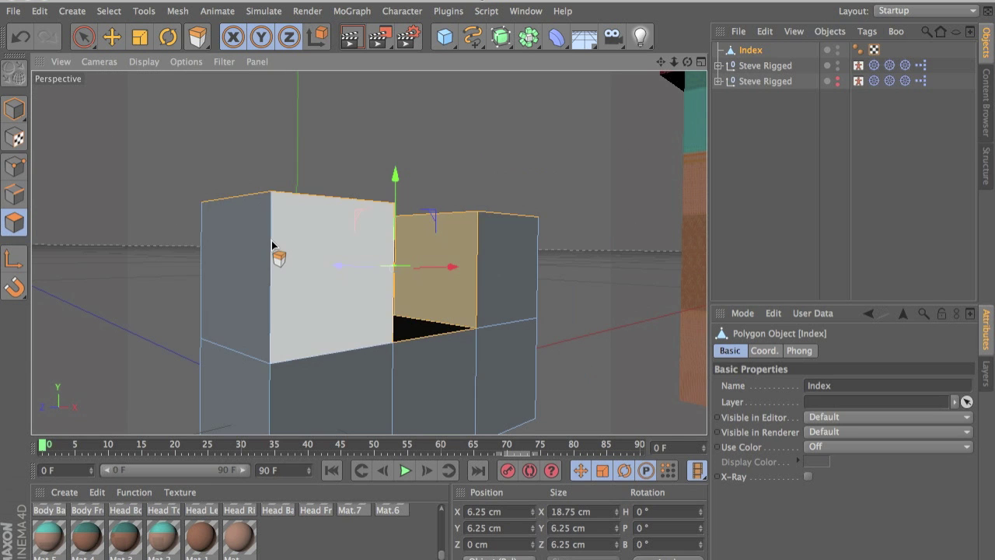
left_click(255, 342, "shift")
left_click_drag(247, 397, 231, 102, "alt")
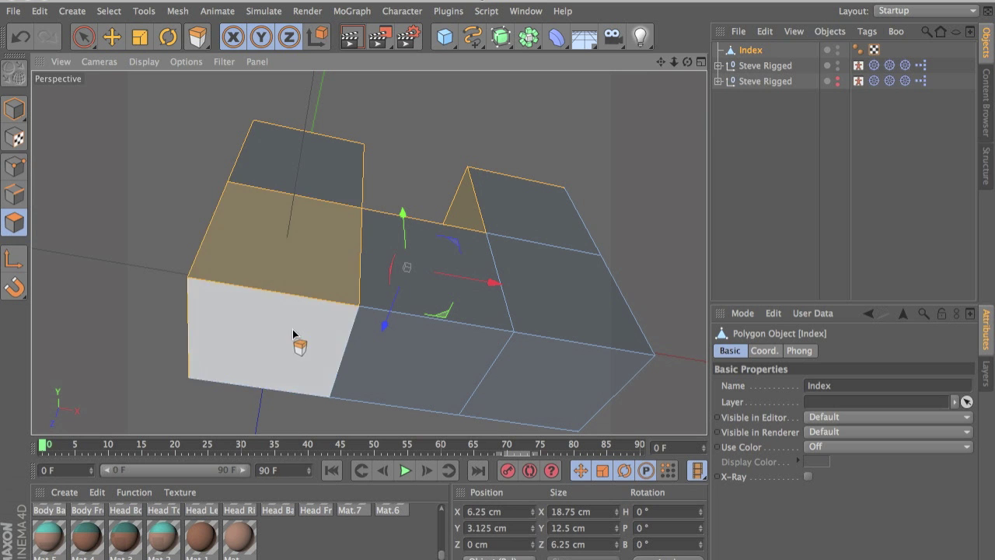
left_click(303, 354, "shift")
left_click(389, 373, "shift")
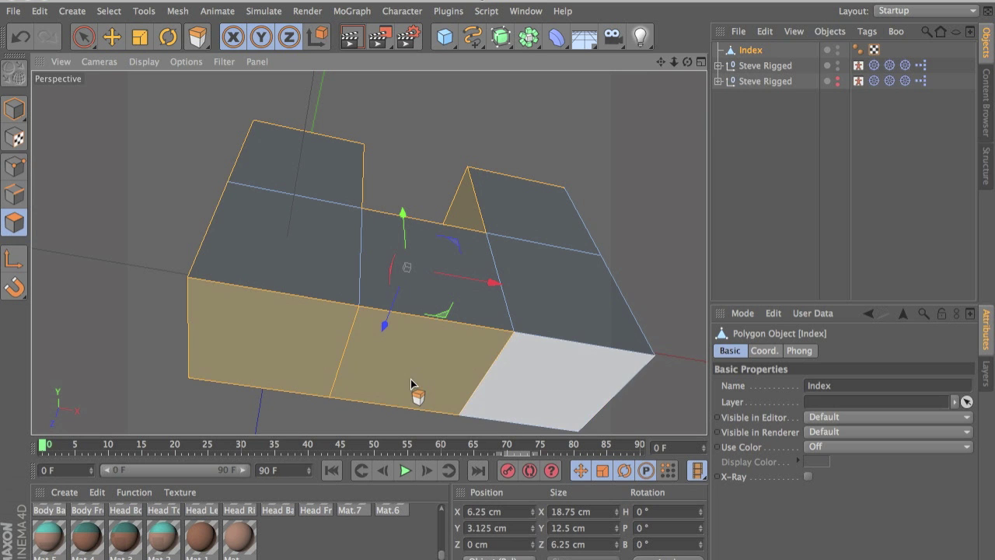
left_click_drag(410, 379, 146, 376, "alt")
left_click(436, 281, "shift")
left_click(473, 330, "shift")
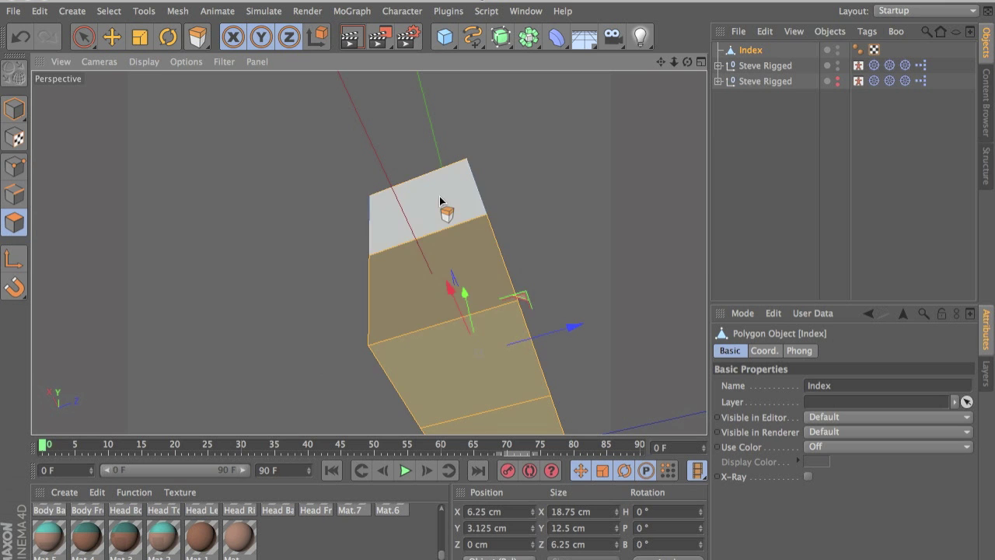
left_click(438, 197, "shift")
left_click_drag(383, 271, 585, 437, "alt")
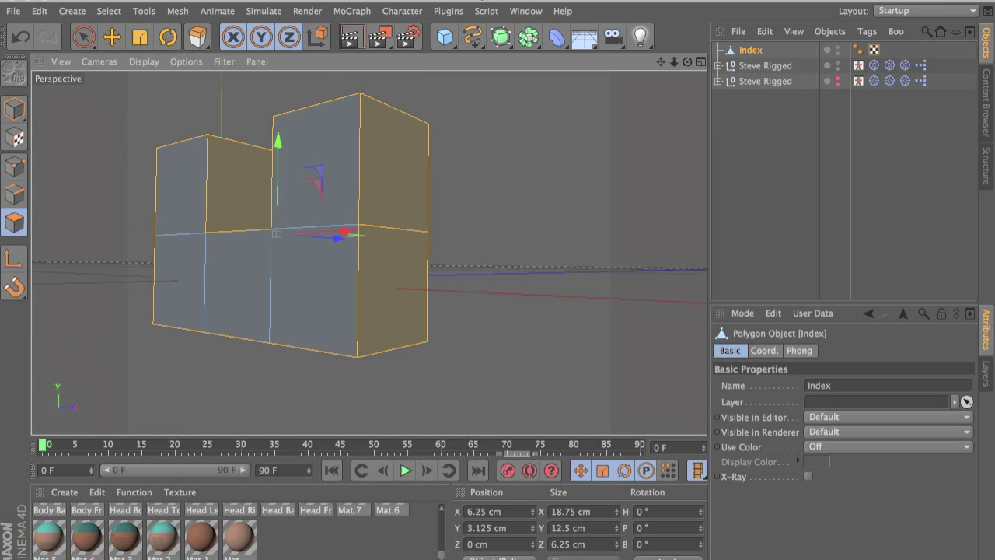
left_click_drag(200, 536, 324, 388)
Switch to char.png, try to crop an arm skin area, cancel it and return to the Fingers.c4d scene.
key("F3")
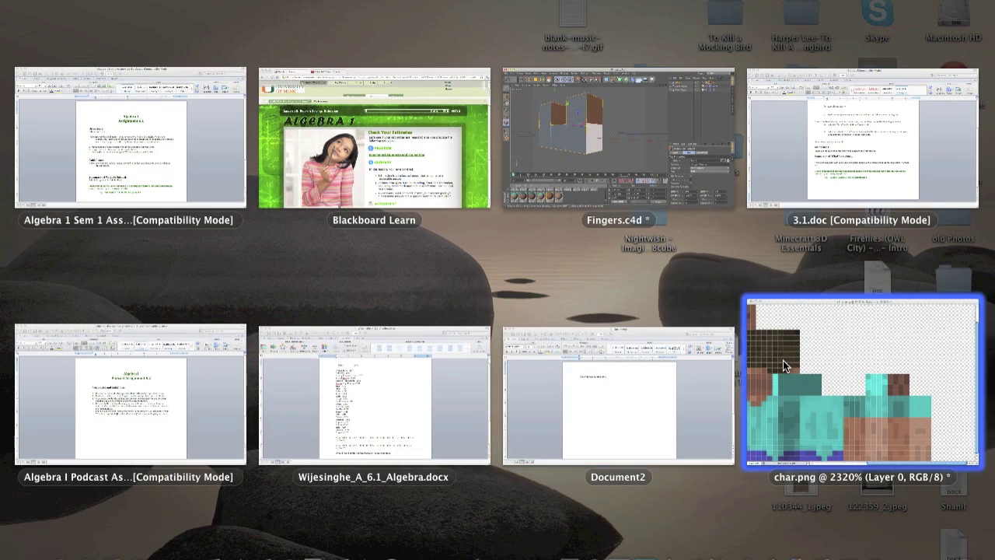
left_click(783, 360)
left_click_drag(408, 451, 363, 461)
key("Escape")
key("Escape")
key("F3")
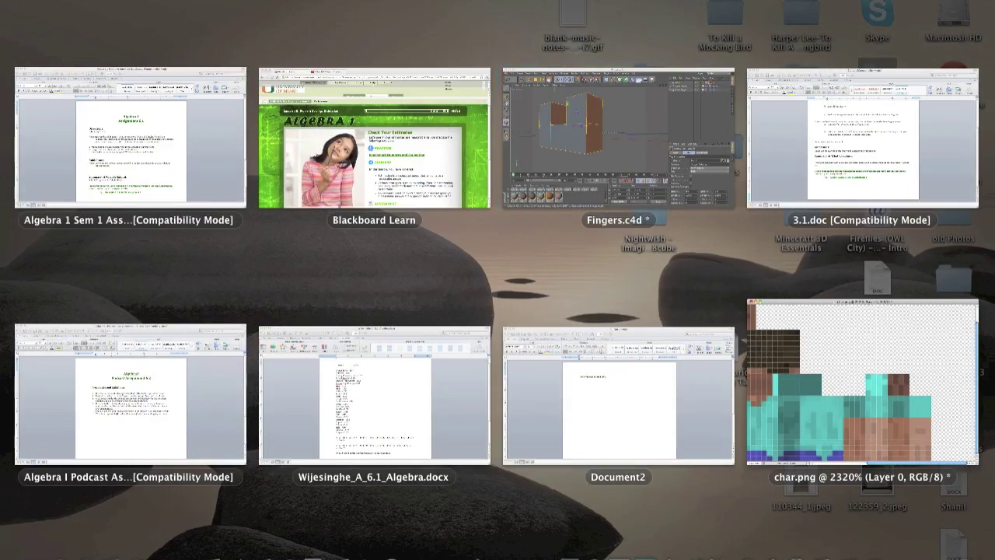
key("F3")
key("F3")
left_click(460, 184)
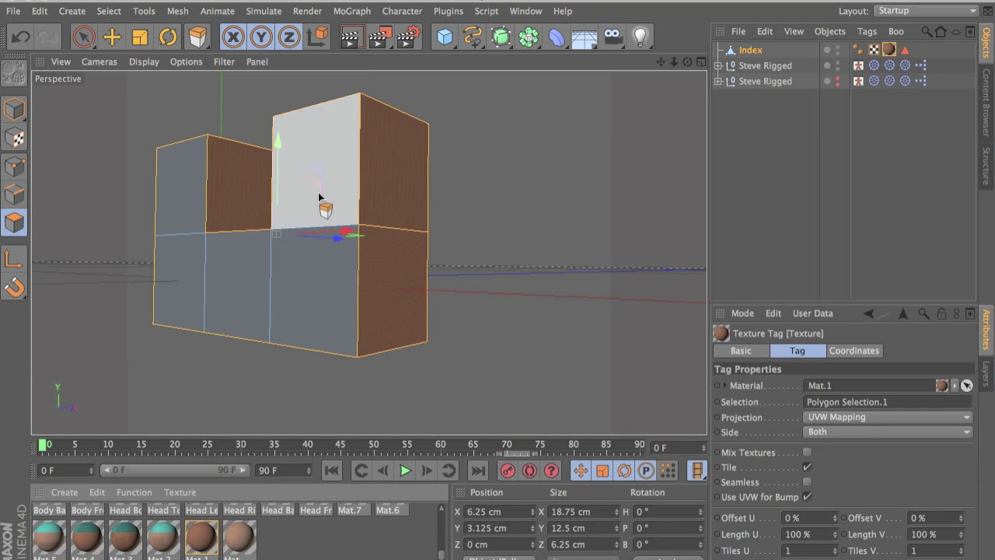
Select all the U-shaped front and back faces of the Index object and apply the lighter skin material Mat.
left_click(318, 192)
left_click(191, 279, "shift")
left_click(183, 185, "shift")
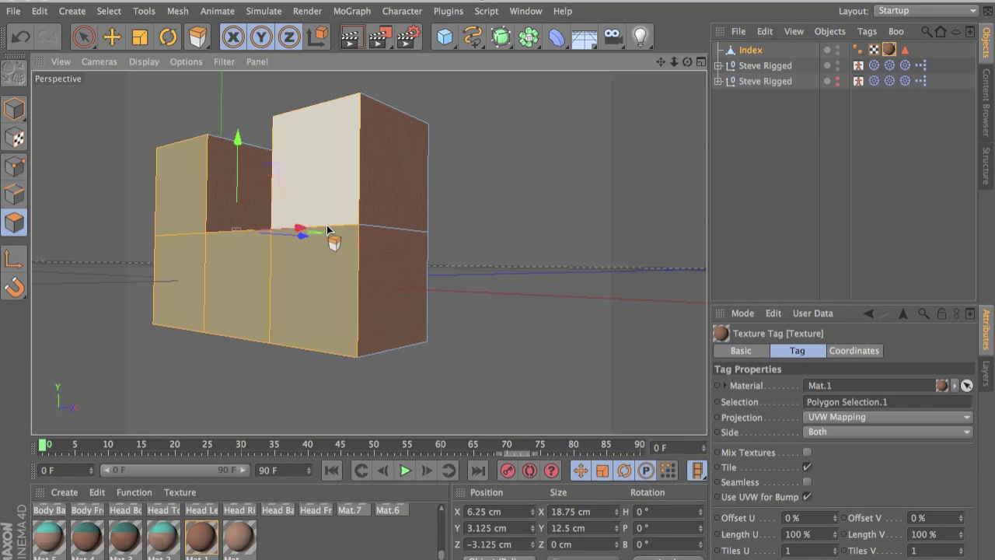
left_click_drag(331, 226, 649, 255, "alt")
left_click_drag(563, 254, 618, 257, "shift")
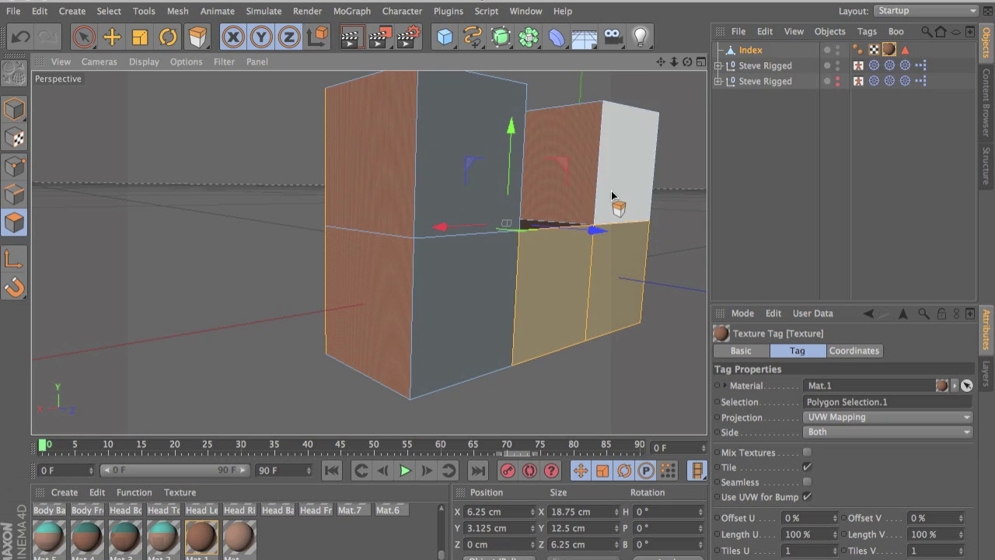
left_click(611, 190, "shift")
left_click(465, 219, "shift")
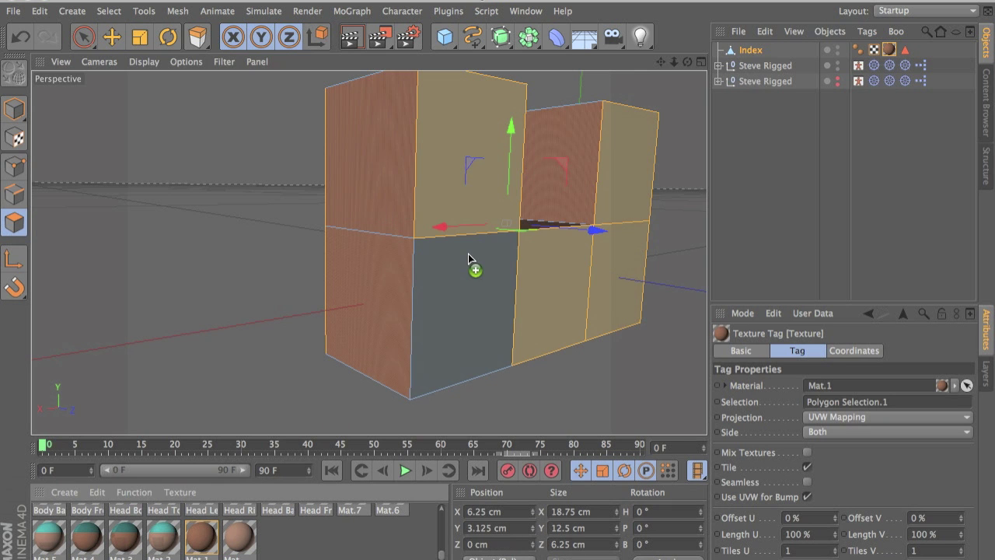
left_click(422, 360, "shift")
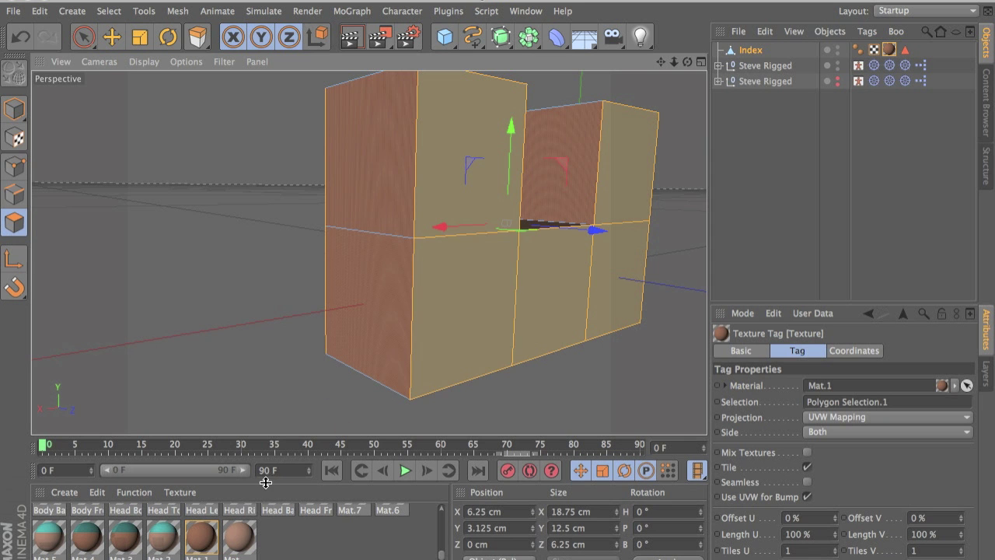
left_click_drag(238, 535, 497, 286)
Render the viewport from two angles to check the textured finger.
right_click_drag(496, 286, 215, 292, "alt")
middle_click_drag(215, 292, 463, 295, "alt")
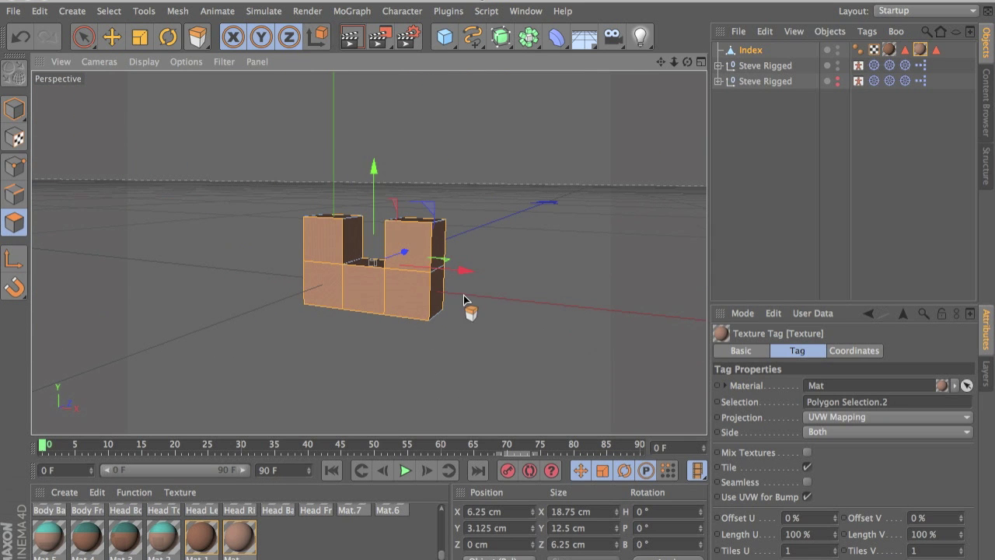
left_click(351, 37)
left_click_drag(394, 253, 536, 363, "alt")
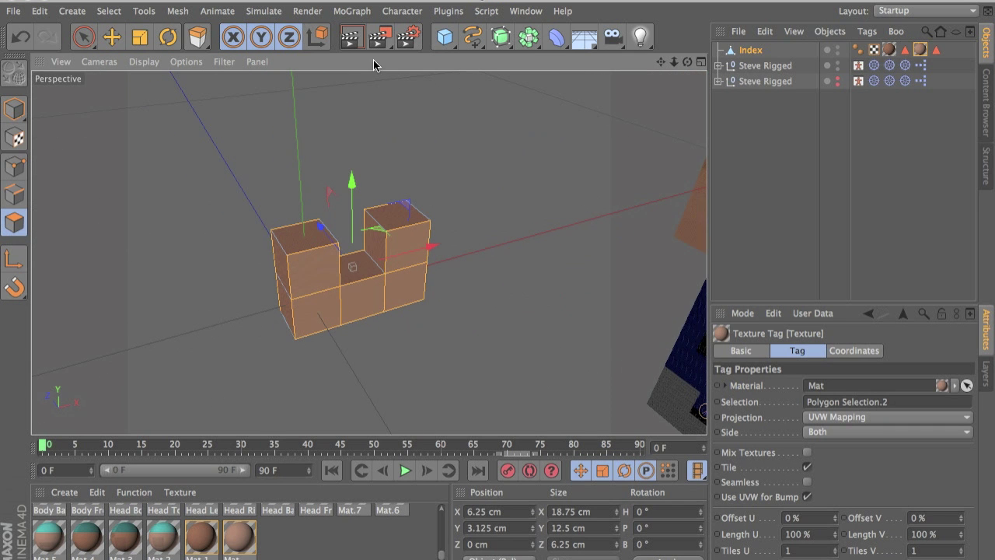
left_click(352, 37)
Switch to model mode and select the Index object with the Live Selection tool active.
left_click(717, 246)
left_click_drag(407, 235, 315, 191, "alt")
left_click(6, 102)
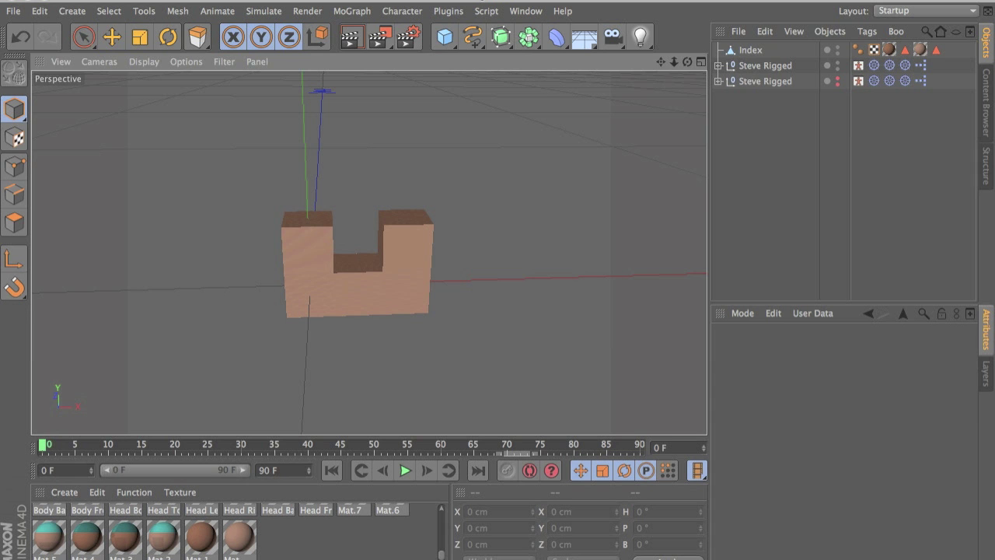
left_click(718, 66)
left_click(748, 51)
left_click(718, 66)
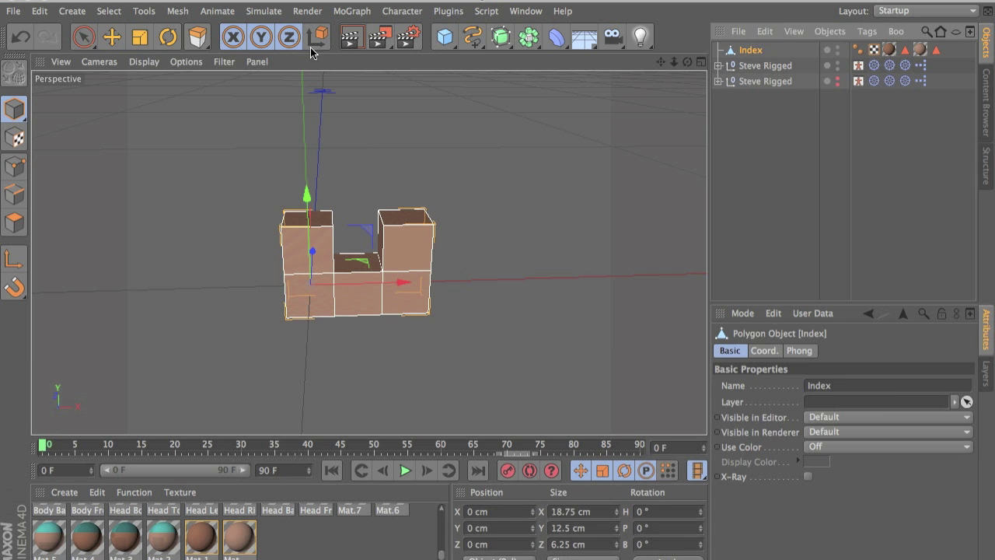
left_click(82, 37)
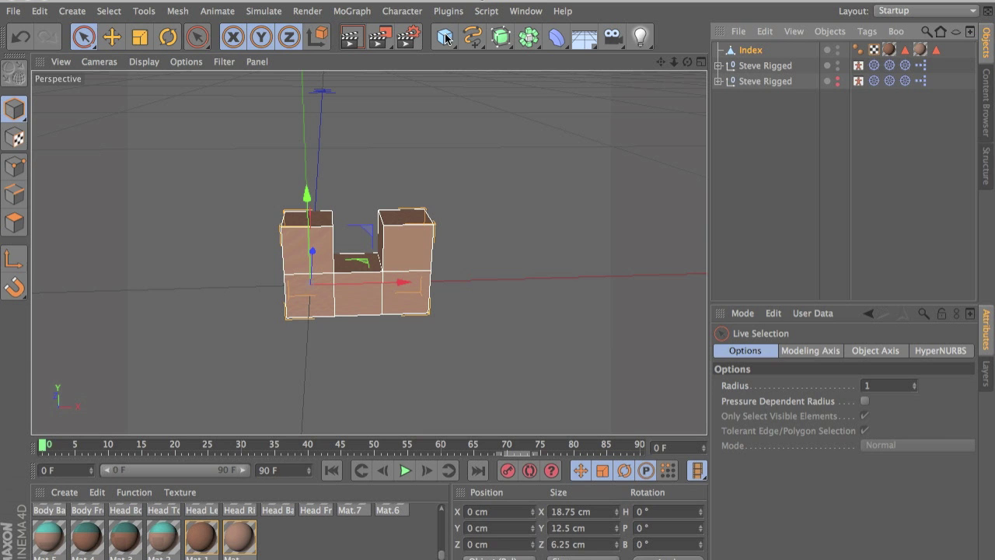
Add a point morph to the Index object and rename its first pose as 1.
left_click(410, 10)
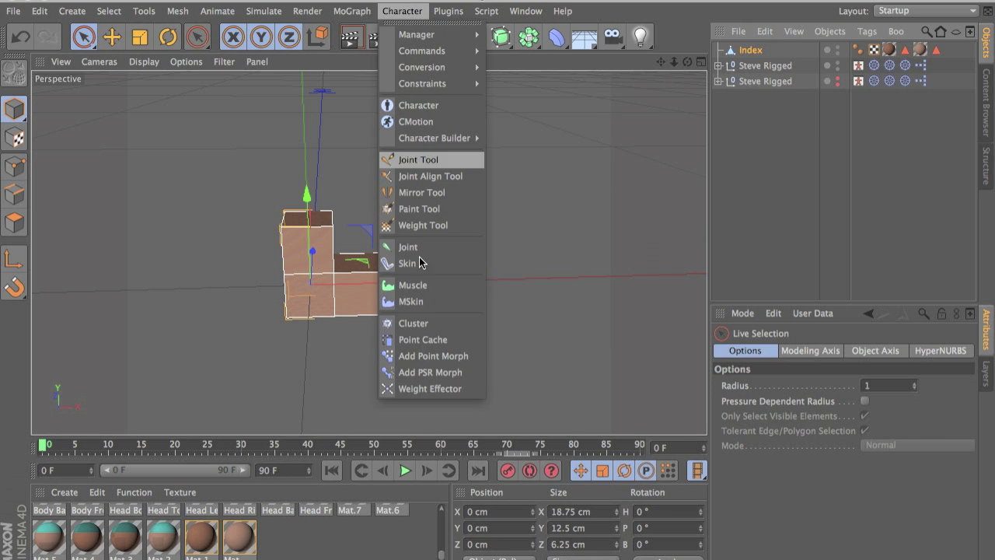
left_click(441, 355)
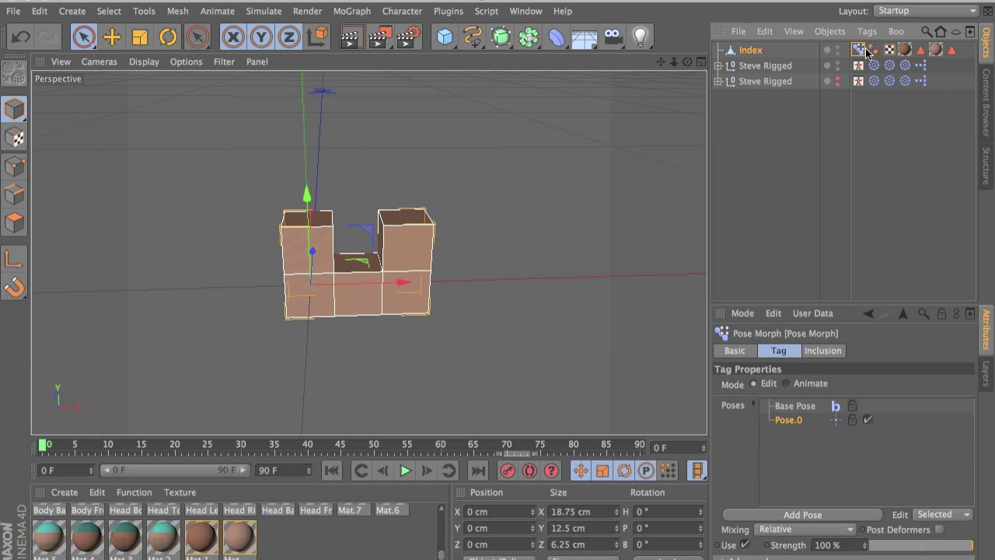
double_click(798, 417)
type("1")
key("Return")
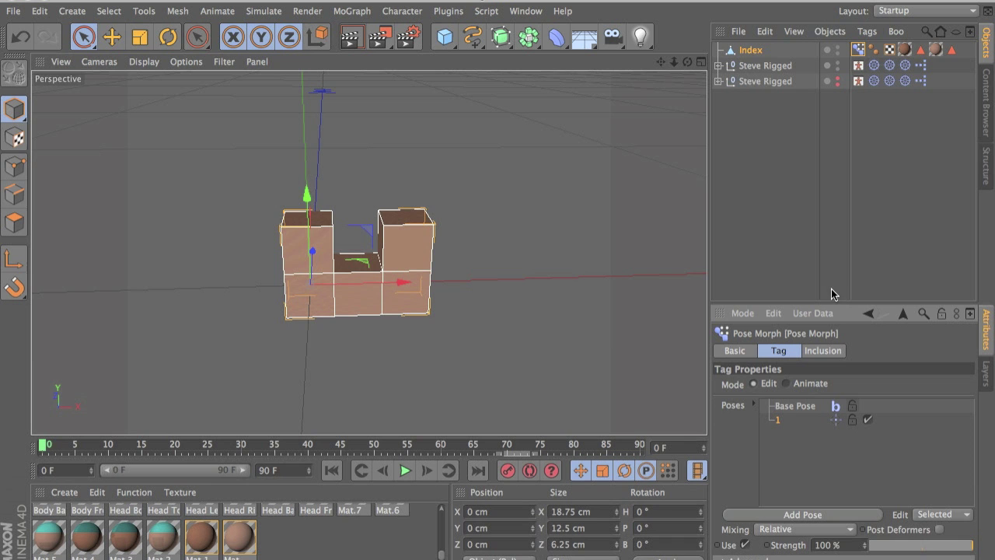
In polygon mode, select the faces of the upper-left block of Index and disconnect them from the rest of the mesh.
scroll(408, 326, "up", 5)
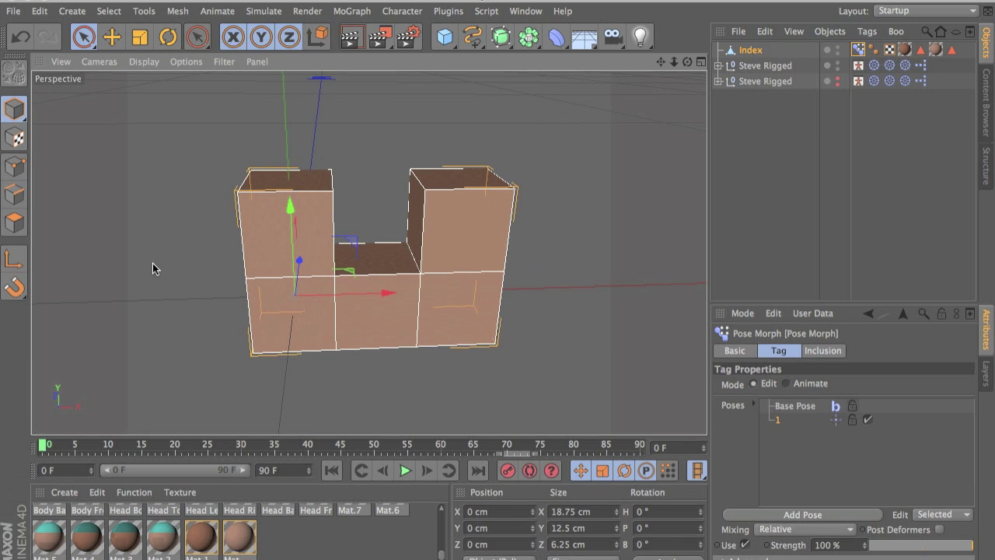
left_click(23, 214)
left_click(329, 249)
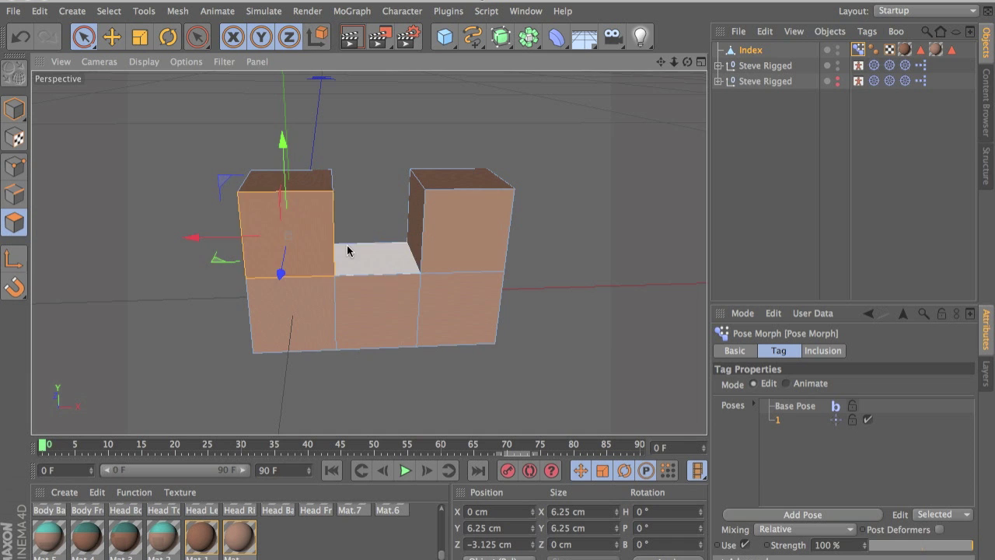
left_click_drag(373, 253, 256, 242, "alt")
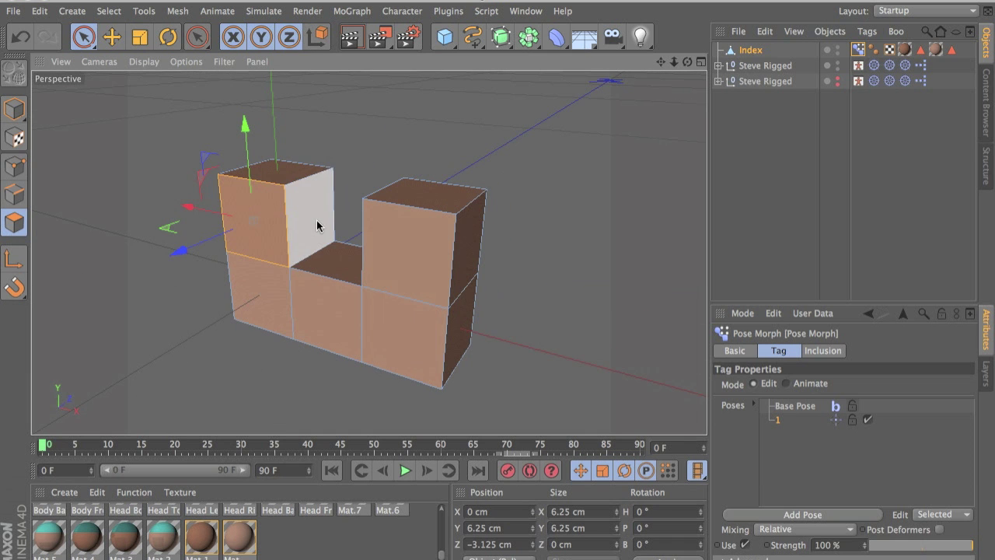
mouse_move(273, 176)
left_mouse_down("shift")
mouse_move(297, 191)
mouse_move(492, 155)
mouse_move(571, 159)
left_mouse_up("shift")
left_click(220, 207, "shift")
left_click_drag(219, 210, 288, 222, "alt")
right_click(289, 222)
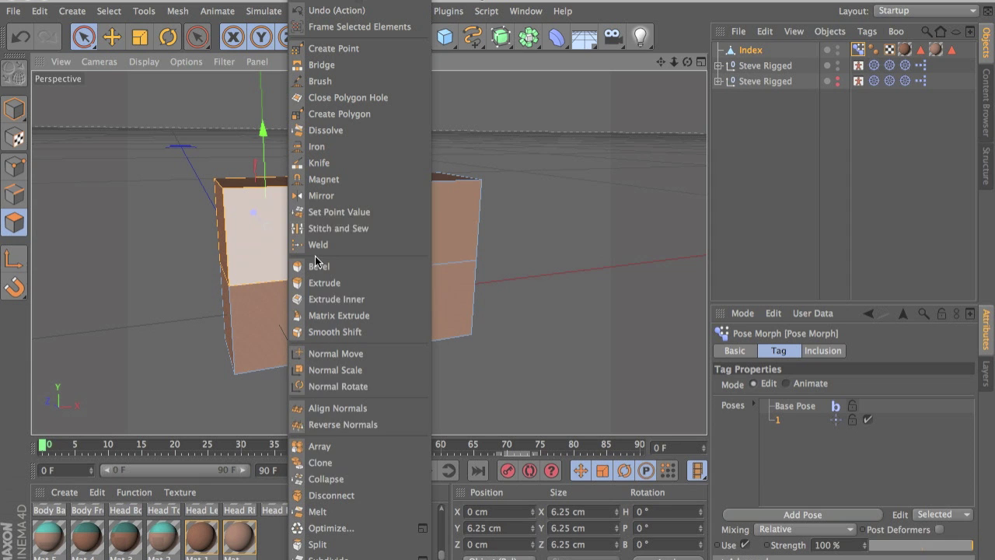
left_click(372, 494)
left_click(404, 516)
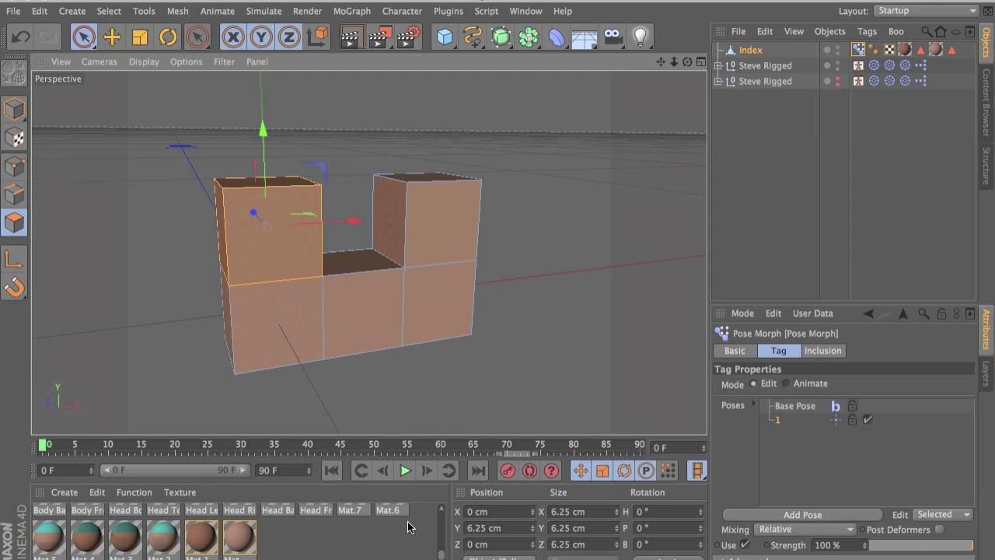
mouse_move(279, 211)
left_mouse_down("alt")
mouse_move(251, 235)
mouse_move(291, 225)
left_mouse_up("alt")
right_click(289, 225)
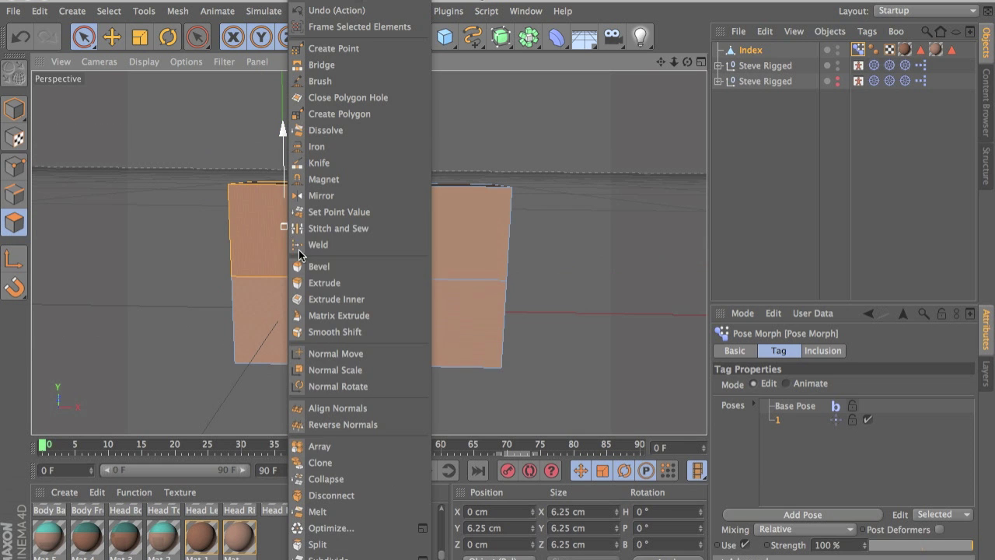
left_click(347, 495)
key("Return")
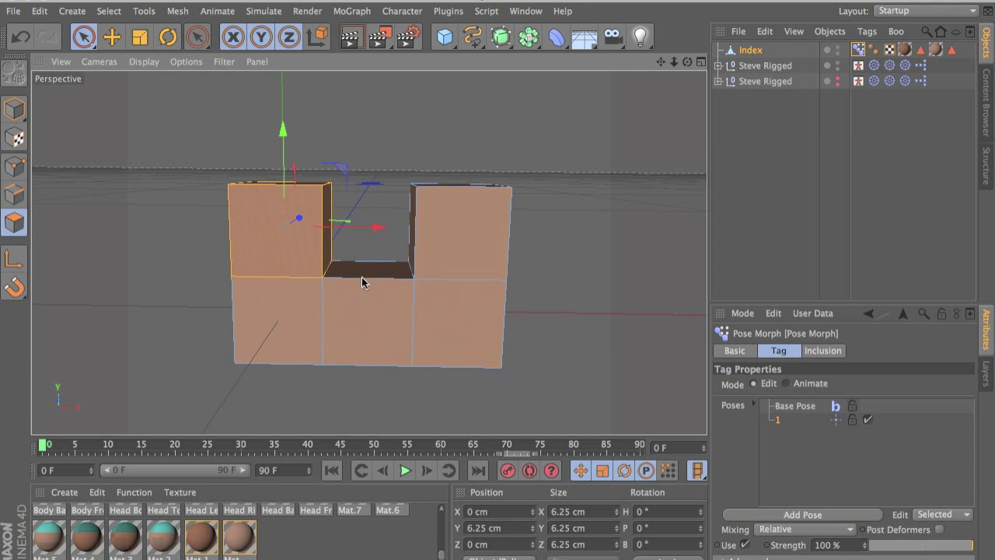
With movement quantized to 6.25 cm, move the detached block beneath the right column to X 12.5 cm, Y -6.25 cm.
key("e")
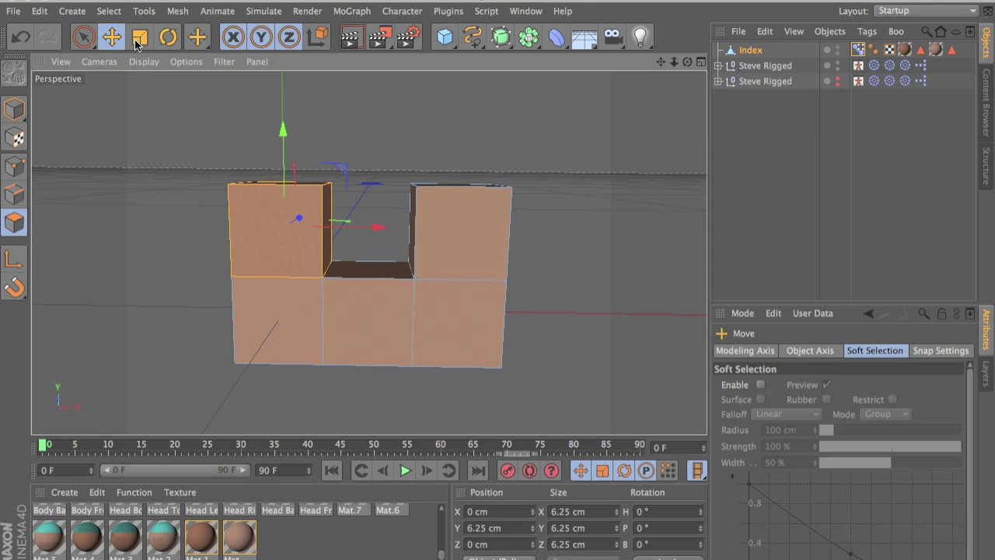
left_click(937, 352)
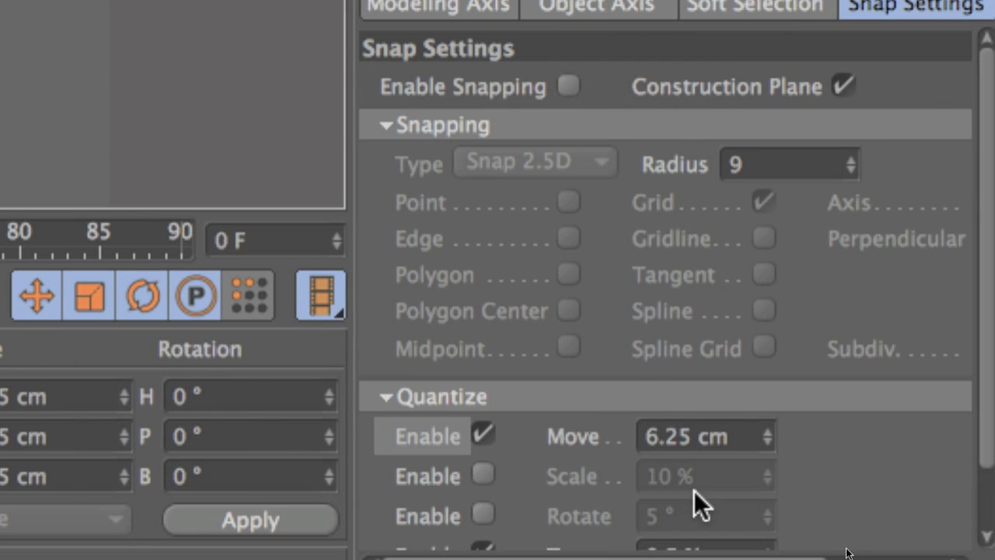
left_click(835, 531)
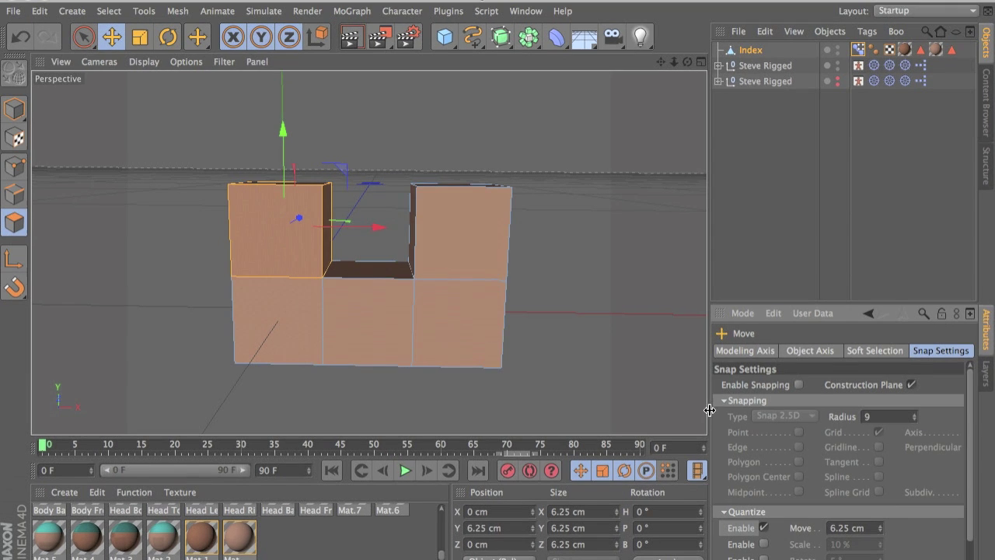
left_click_drag(367, 222, 515, 267)
left_click_drag(456, 153, 450, 297)
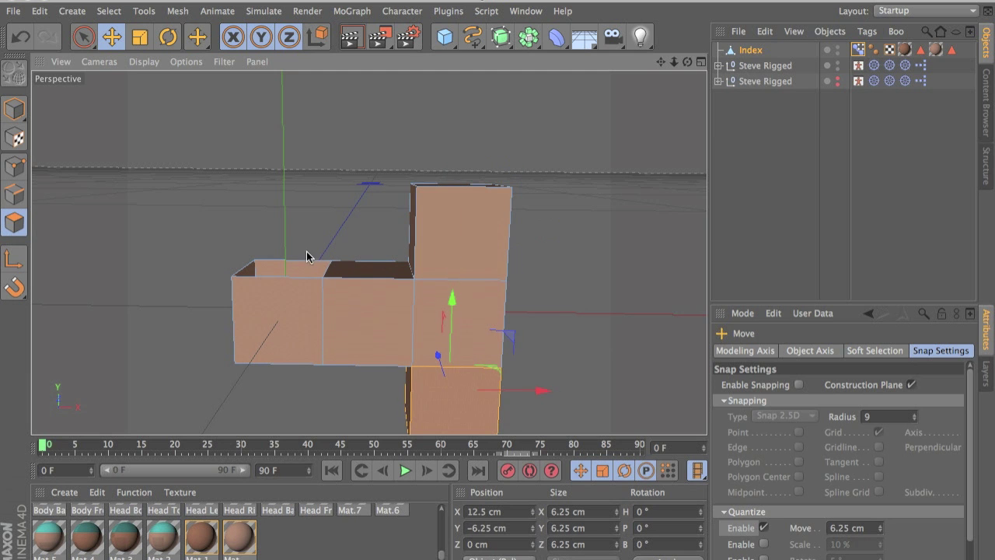
left_click_drag(306, 254, 296, 381)
key("super+z")
Try to disconnect the left end block's faces and shift them along X while the relocated block is still selected, and undo the move.
left_click(83, 37)
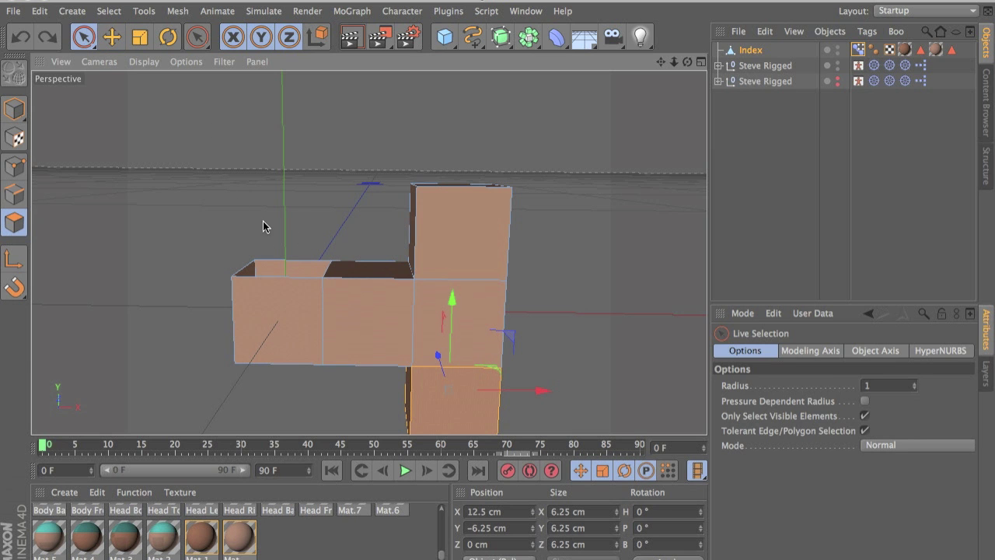
left_click(248, 264)
left_click_drag(247, 265, 249, 271, "alt")
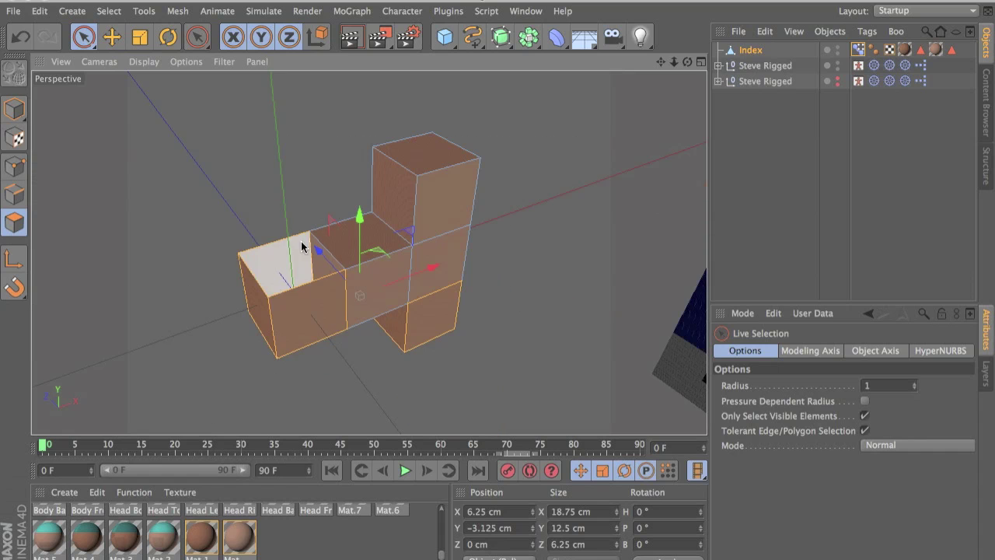
left_click_drag(318, 330, 285, 160, "alt")
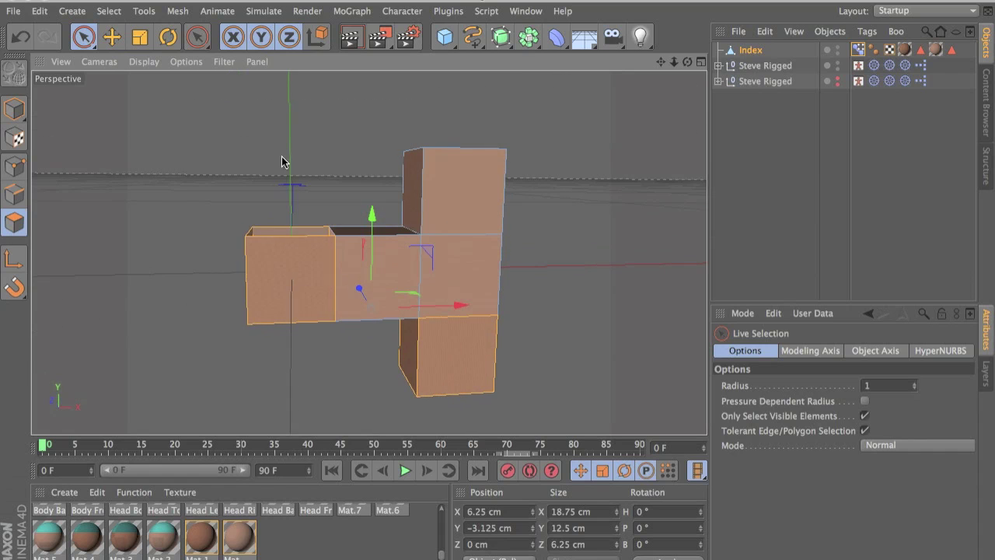
right_click(292, 295)
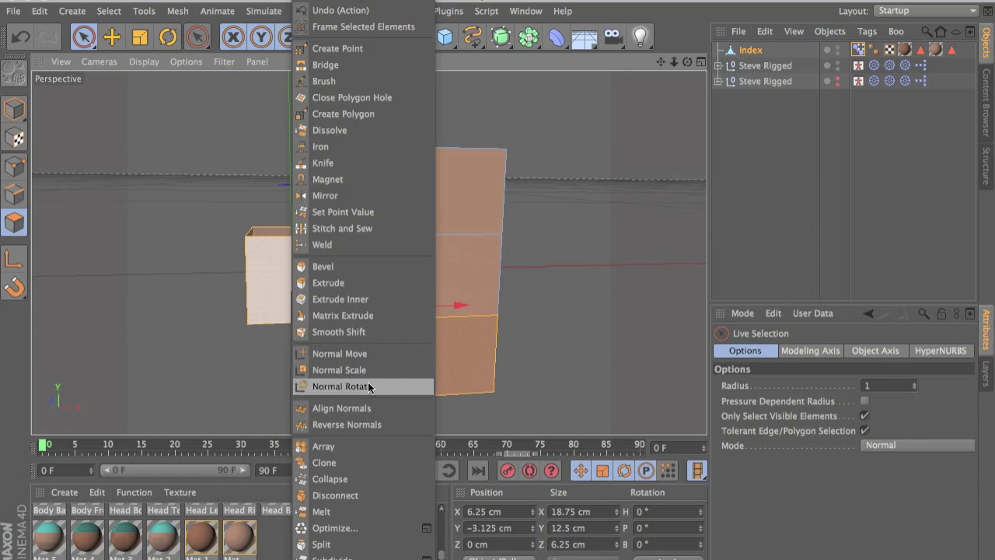
left_click(330, 493)
key("Return")
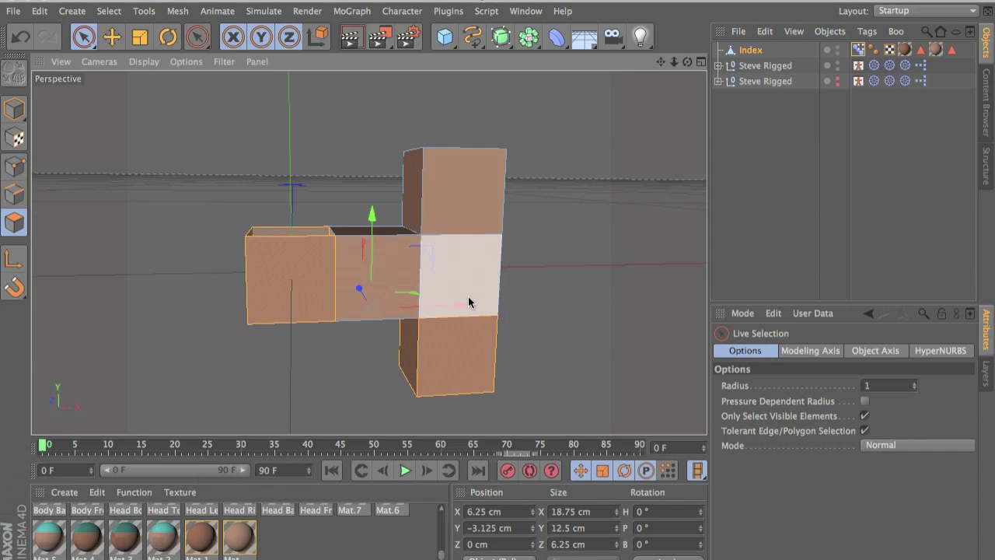
left_click_drag(460, 305, 537, 303)
key("ctrl+z")
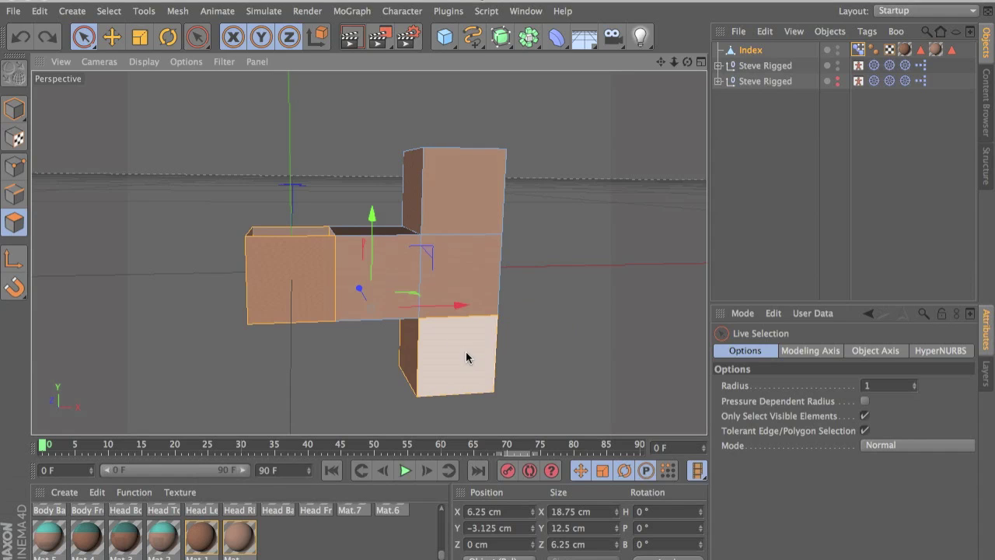
Select only the left end block's faces, disconnect them and move the block along X into the middle of the right column.
left_click(405, 358)
mouse_move(290, 231)
left_mouse_down()
mouse_move(291, 375)
mouse_move(282, 227)
mouse_move(232, 398)
left_mouse_up()
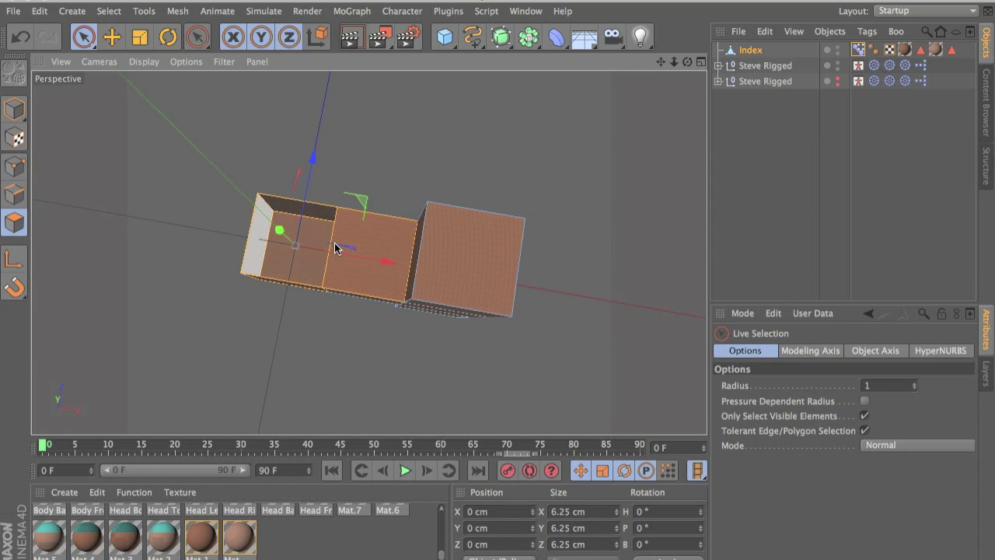
left_click_drag(402, 230, 366, 166, "alt")
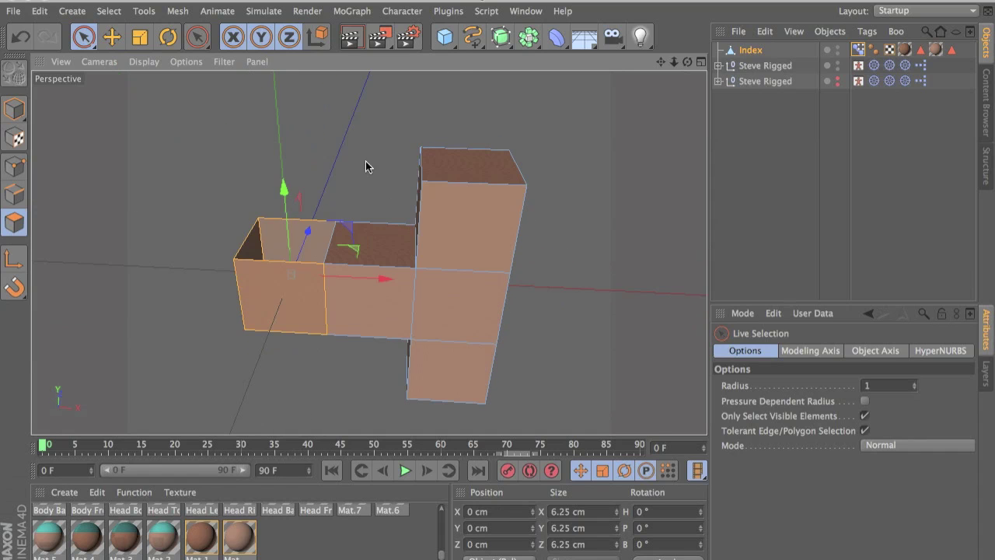
right_click(312, 257)
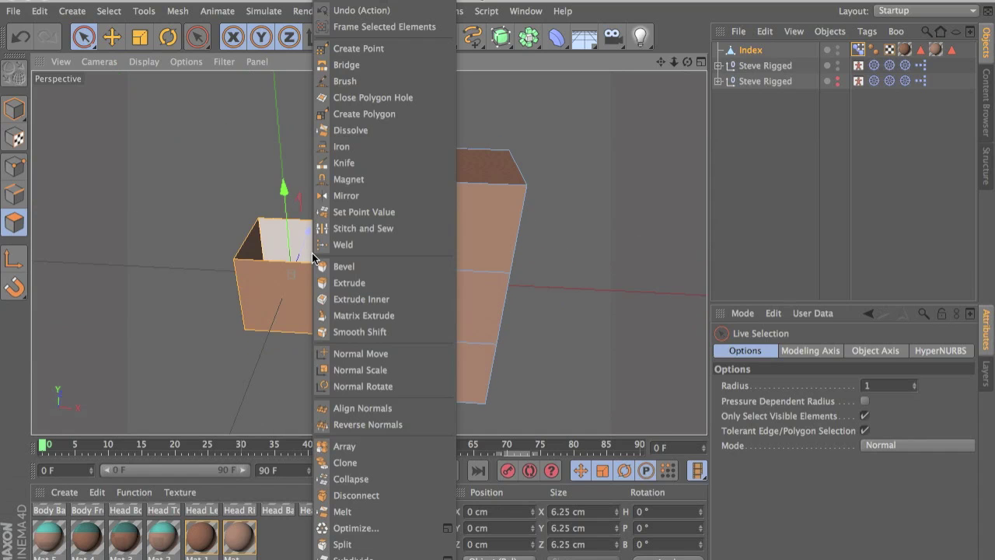
left_click(370, 491)
key("Return")
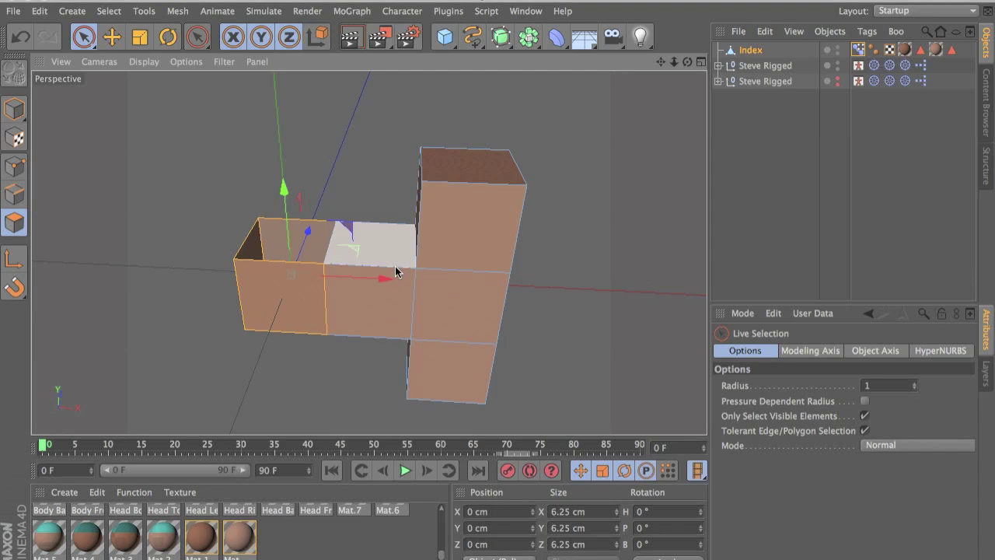
left_click_drag(383, 278, 522, 306)
Select the faces of the remaining block beside the column, disconnect them and lower the block to Y -6.25 cm.
left_click_drag(443, 238, 381, 219, "alt")
mouse_move(353, 255)
left_mouse_down()
mouse_move(352, 311)
mouse_move(349, 276)
left_mouse_up()
left_click_drag(348, 276, 412, 250, "alt")
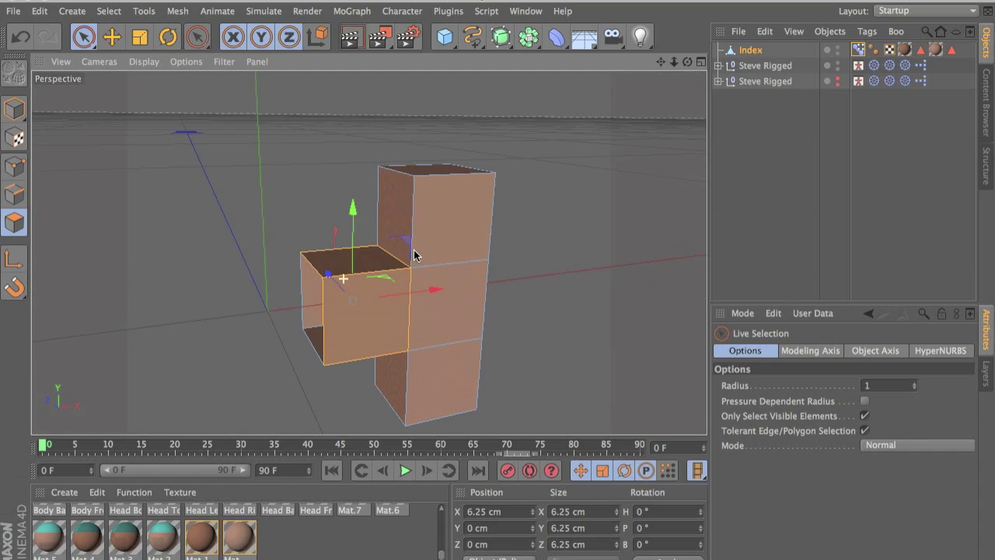
right_click(348, 263)
left_click(394, 502)
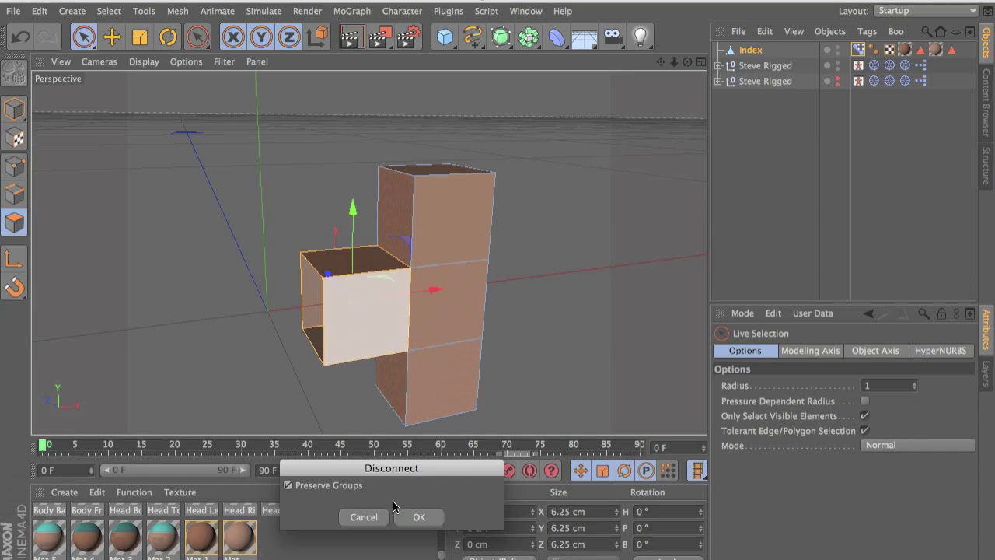
key("Return")
left_click_drag(353, 204, 268, 257)
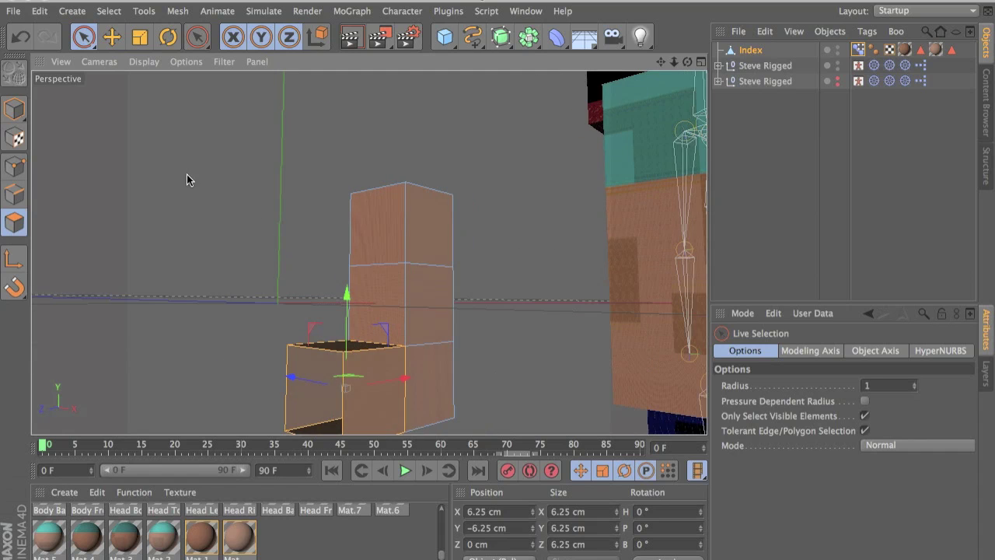
Close the open end of the lowered block by bridging its opposite vertical edges.
left_click_drag(186, 174, 188, 162, "alt")
left_click(349, 421)
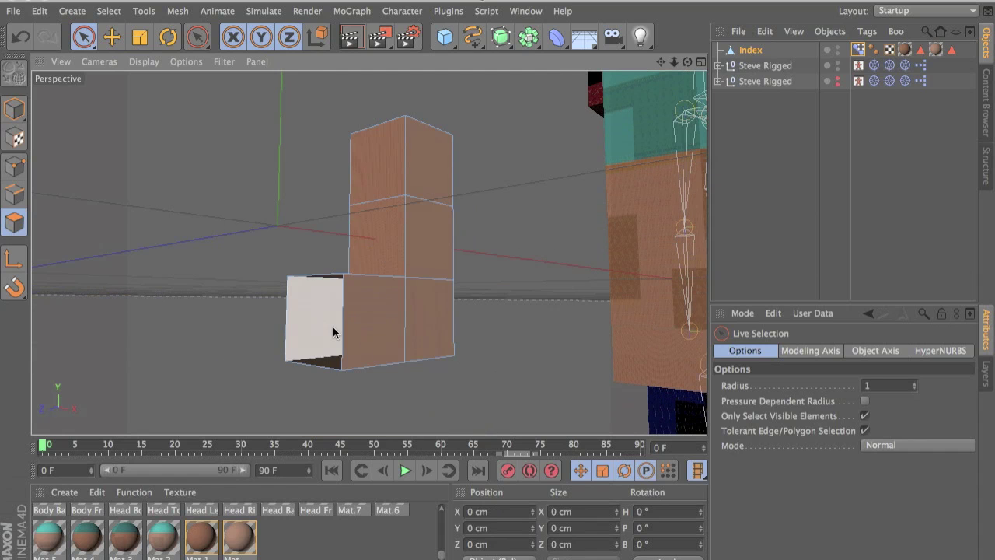
right_click(339, 331)
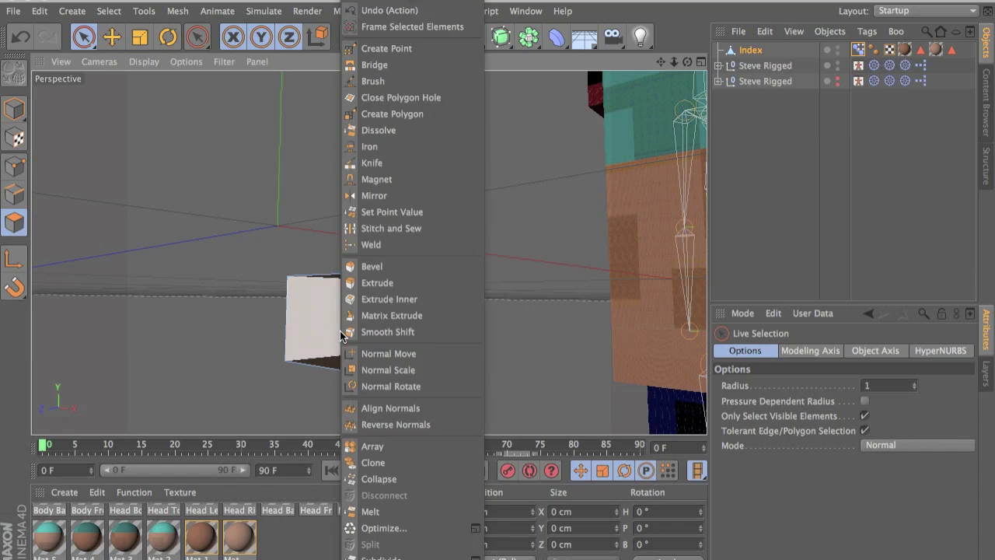
left_click(369, 66)
left_click(17, 192)
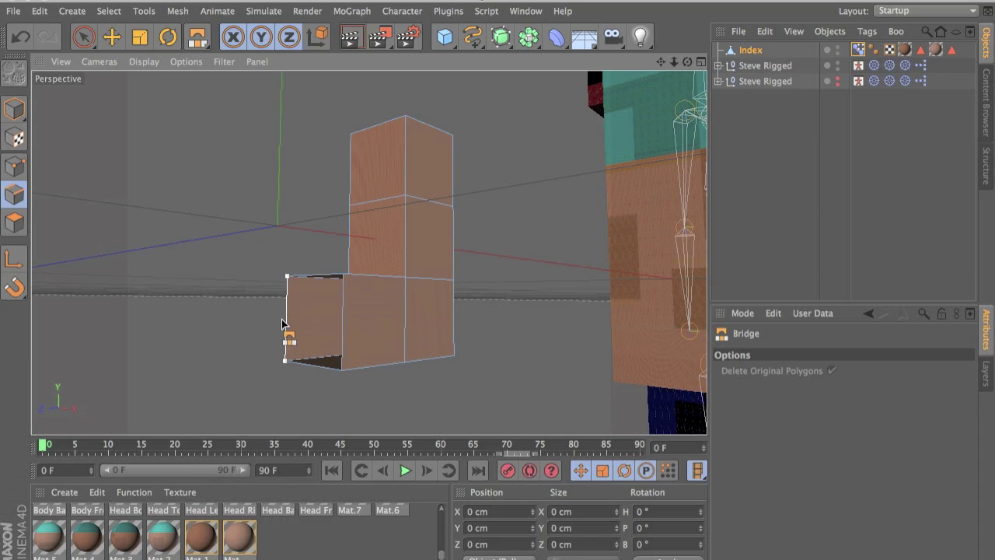
left_click_drag(283, 324, 346, 360)
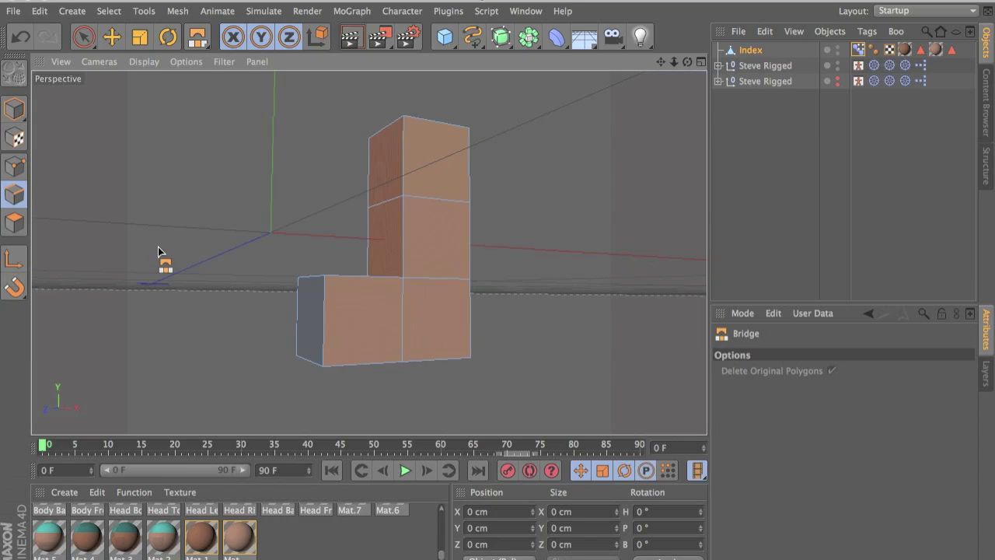
Select the newly bridged end face and apply the darker skin material Mat.1 to it.
left_click(26, 223)
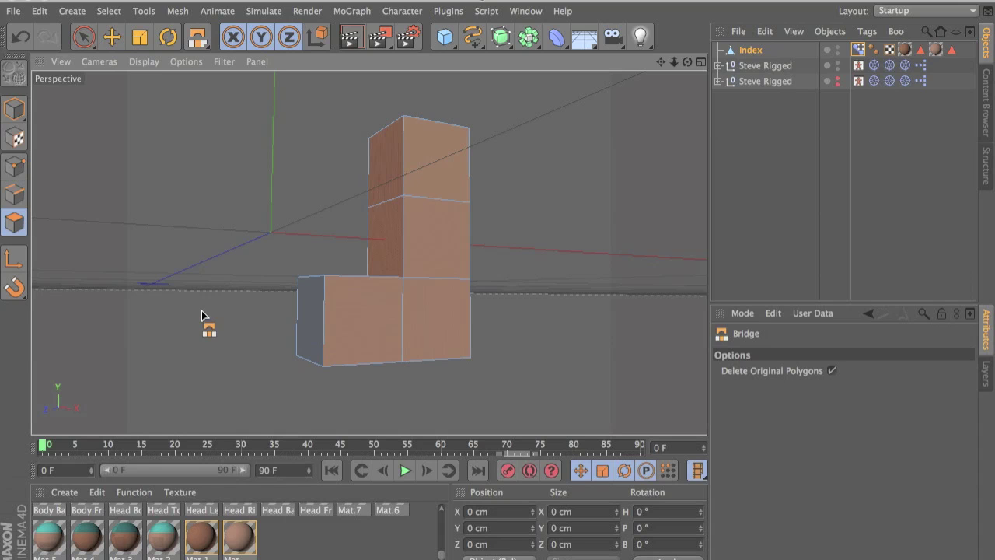
left_click(84, 36)
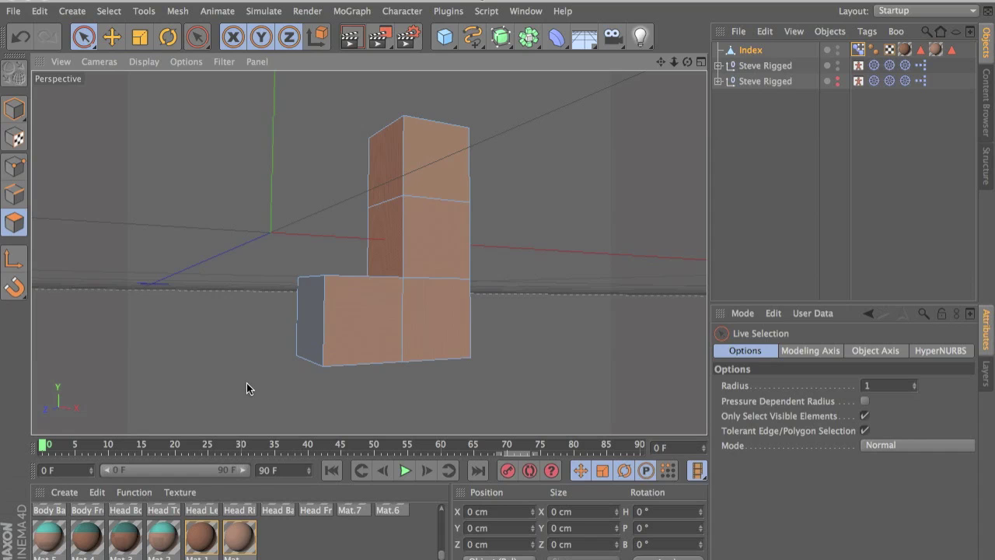
left_click(311, 330)
left_click_drag(202, 536, 323, 352)
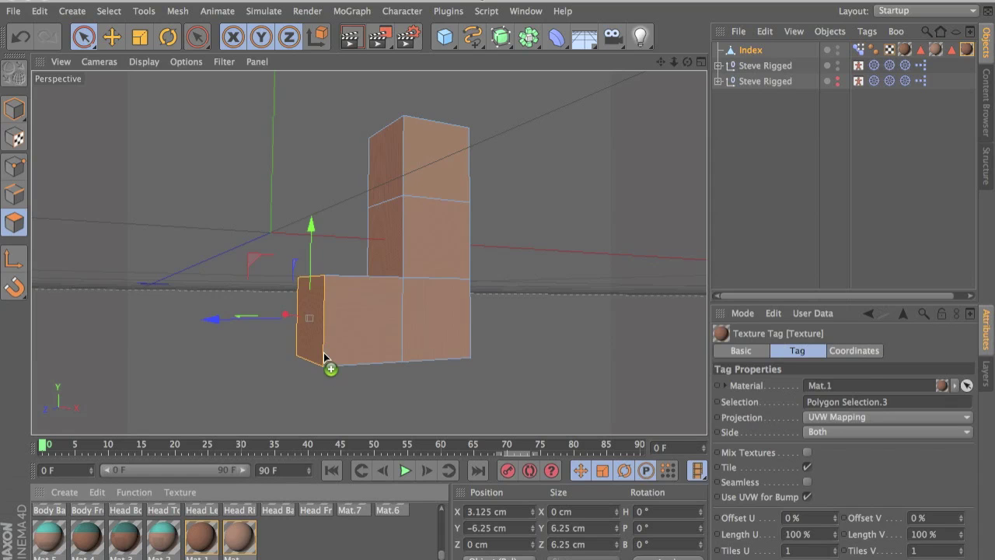
Add another pose to the Pose Morph tag of the Index object.
left_click(858, 49)
left_click(814, 514)
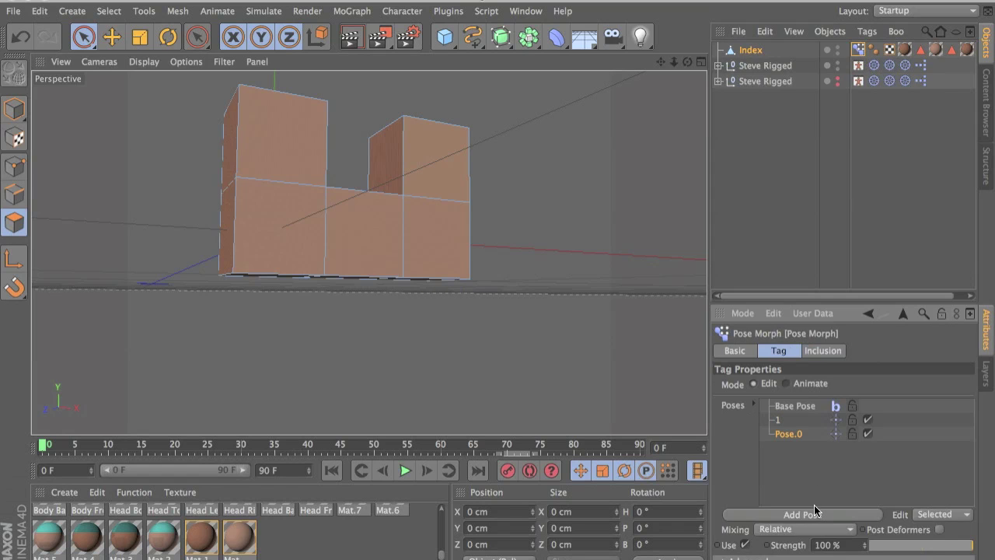
Rename the newly added pose in the Pose Morph list as 2.
double_click(786, 437)
type("2")
left_click(798, 475)
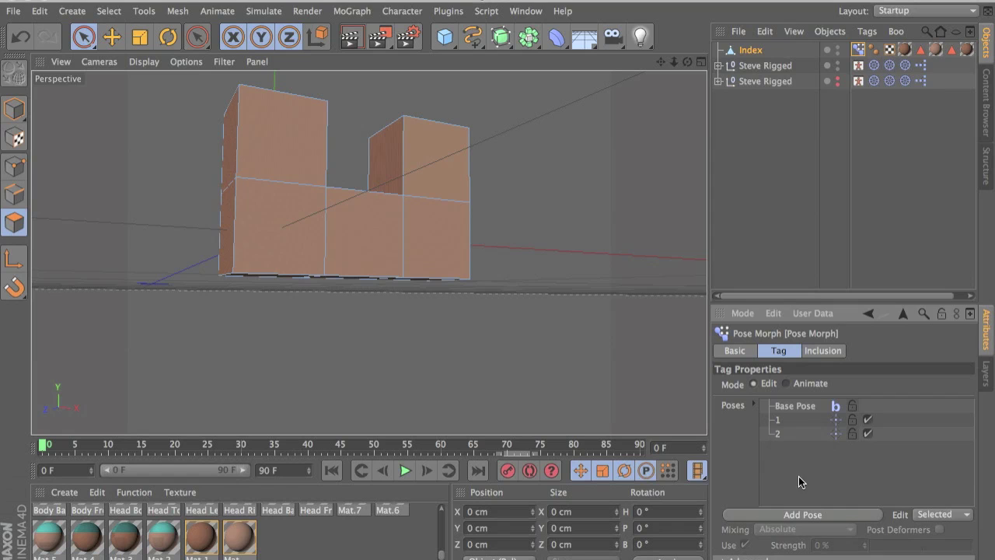
Select the faces of the upper block above the origin and move it to X 12.5 cm, Y -6.25 cm under the opposite column.
left_click_drag(295, 209, 379, 276, "alt")
left_click(297, 227)
left_click(251, 193)
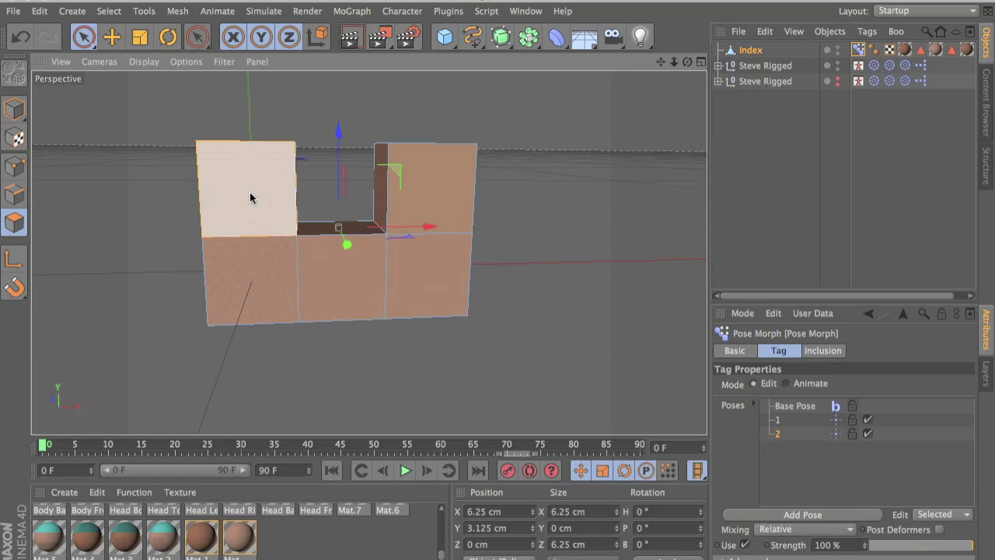
left_click_drag(250, 193, 328, 148, "alt")
left_click(194, 195, "shift")
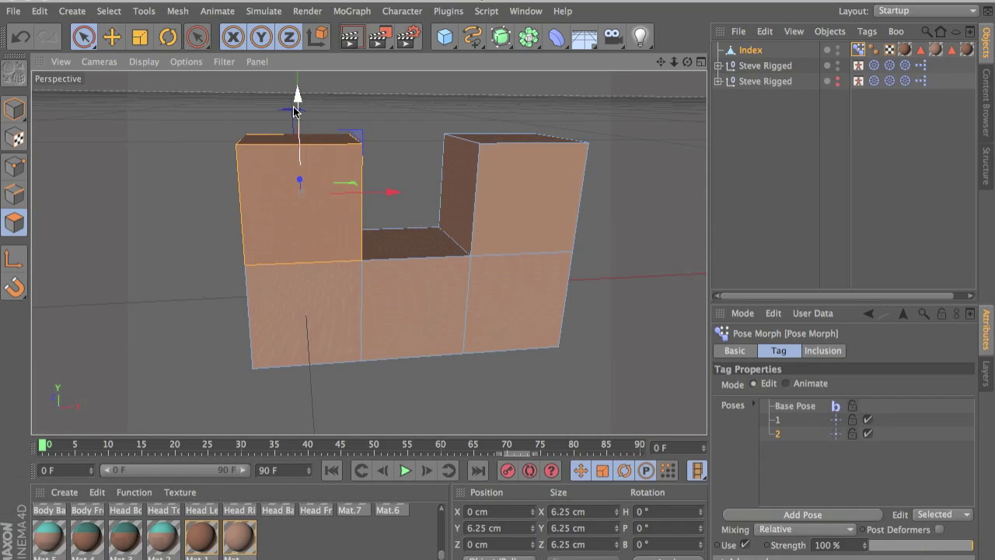
left_click_drag(294, 110, 278, 237)
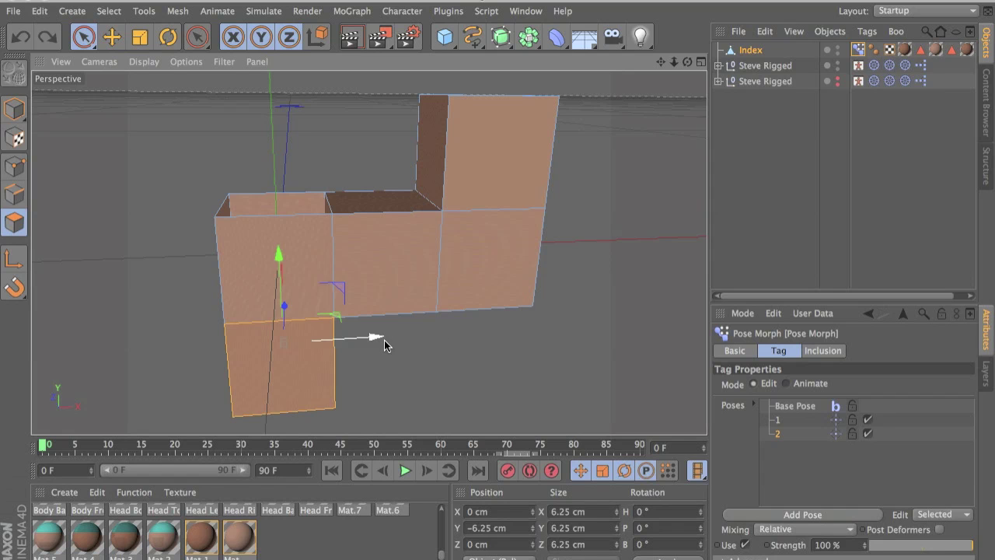
left_click_drag(384, 344, 471, 241)
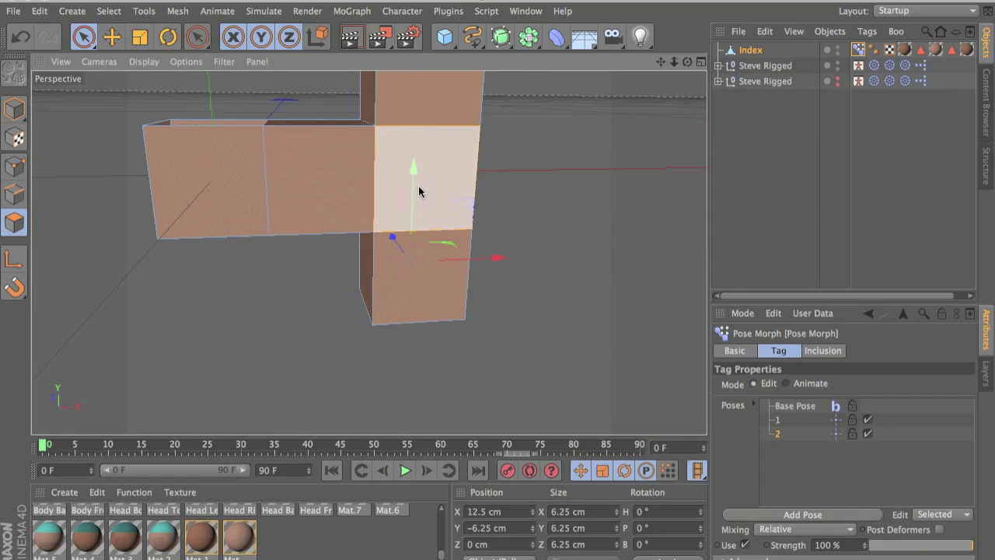
Select the faces of the lower end block at the origin and move it to X 12.5 cm, into the column.
left_click_drag(411, 166, 416, 194)
mouse_move(306, 86)
left_mouse_down("shift")
mouse_move(314, 232)
mouse_move(332, 236)
left_mouse_up("shift")
left_click(210, 148, "shift")
mouse_move(199, 204)
left_mouse_down("alt")
mouse_move(197, 282)
mouse_move(189, 217)
mouse_move(148, 130)
mouse_move(90, 202)
left_mouse_up("alt")
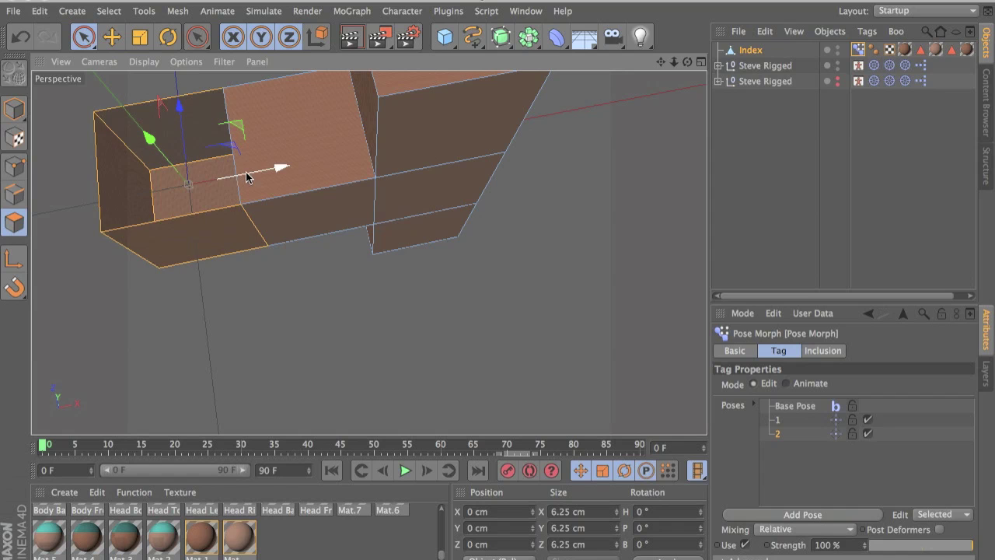
mouse_move(244, 172)
left_mouse_down()
mouse_move(445, 152)
mouse_move(495, 281)
left_mouse_up()
left_click_drag(330, 241, 337, 334)
Select the faces of the remaining middle block and move it to X 12.5 cm, so it sits inside the column.
mouse_move(368, 252)
left_mouse_down("alt")
mouse_move(494, 347)
mouse_move(212, 134)
left_mouse_up("alt")
left_click(208, 304)
left_click_drag(208, 304, 130, 334, "alt")
left_click_drag(187, 238, 244, 309)
key("super+z")
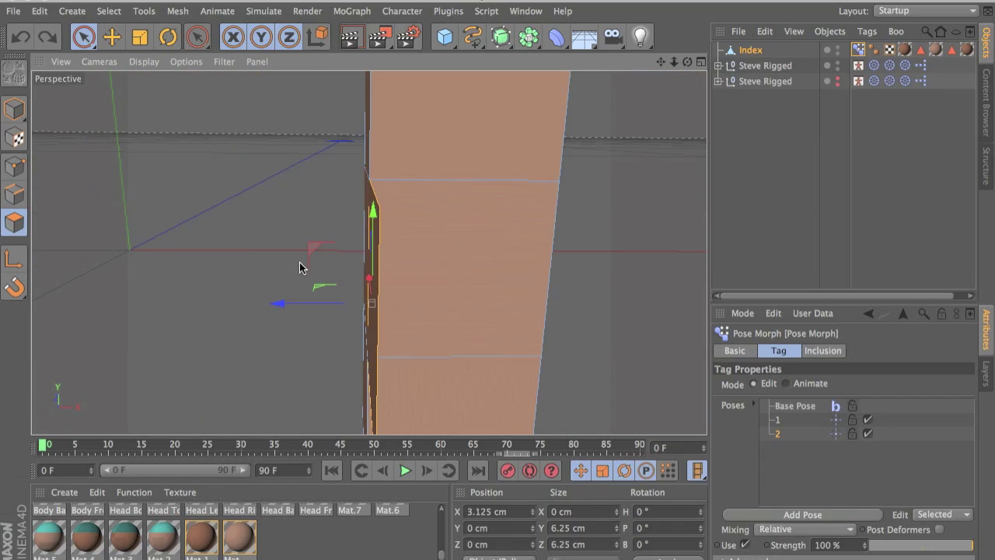
left_click(324, 216, "shift")
left_click_drag(324, 215, 893, 187, "alt")
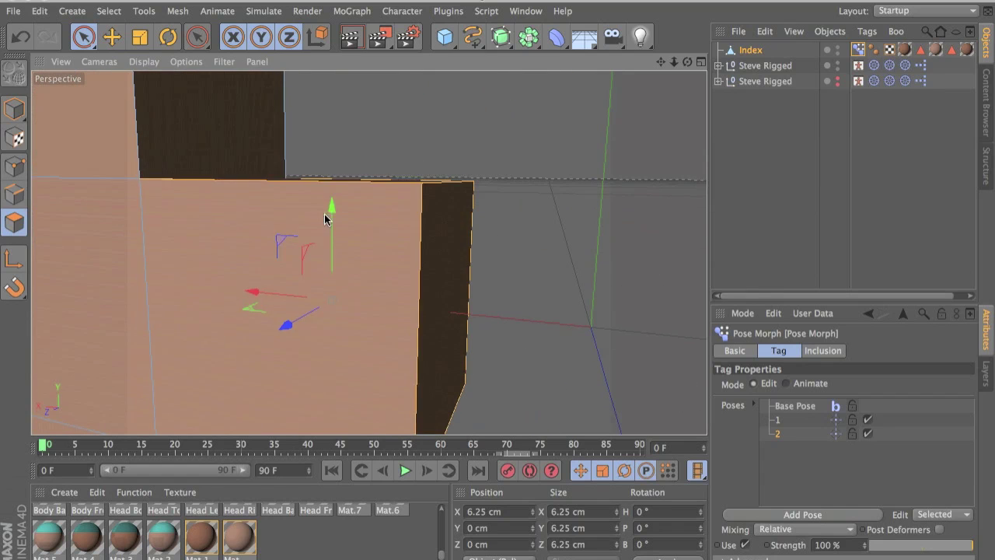
left_click_drag(370, 350, 380, 104, "alt")
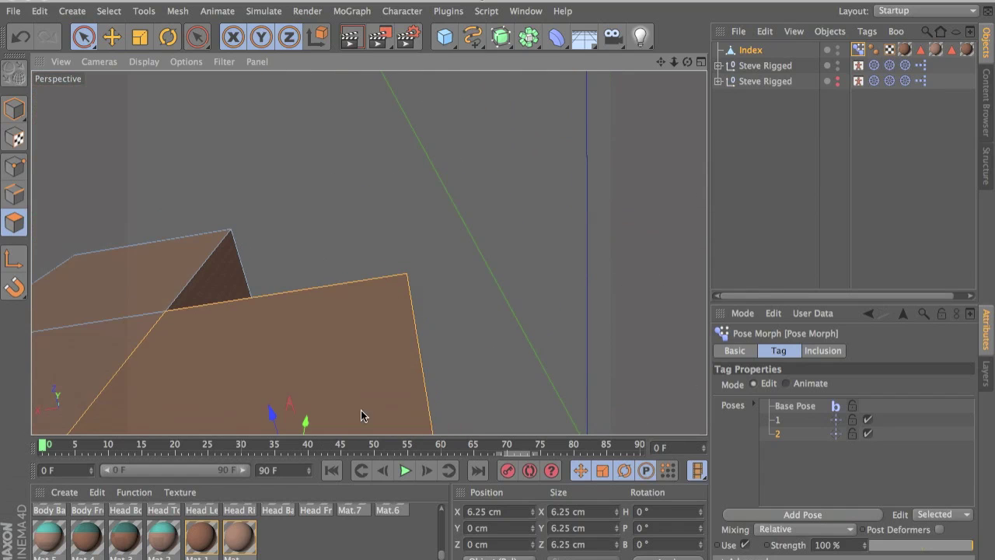
middle_click_drag(361, 410, 368, 270, "alt")
left_click_drag(382, 364, 15, 388, "alt")
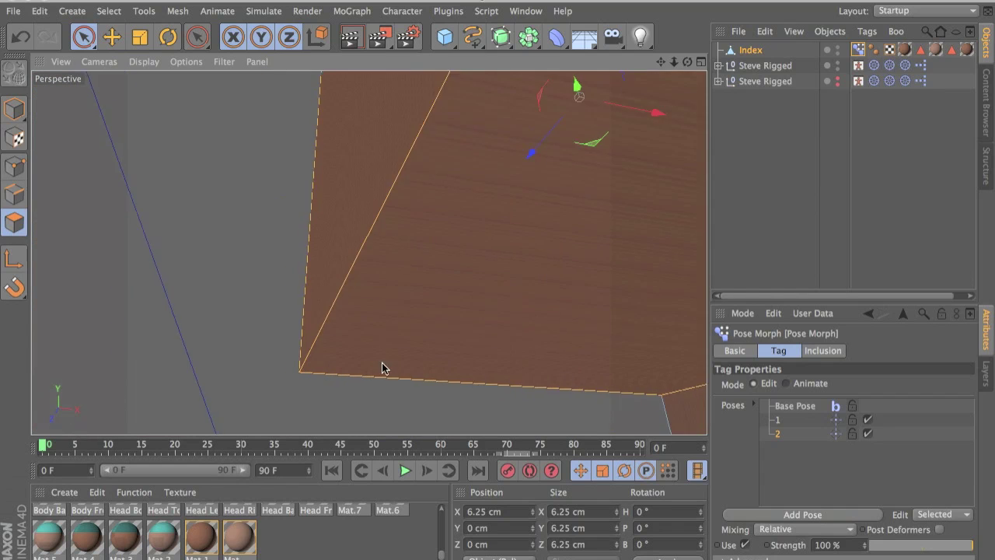
left_click_drag(535, 352, 407, 259, "alt")
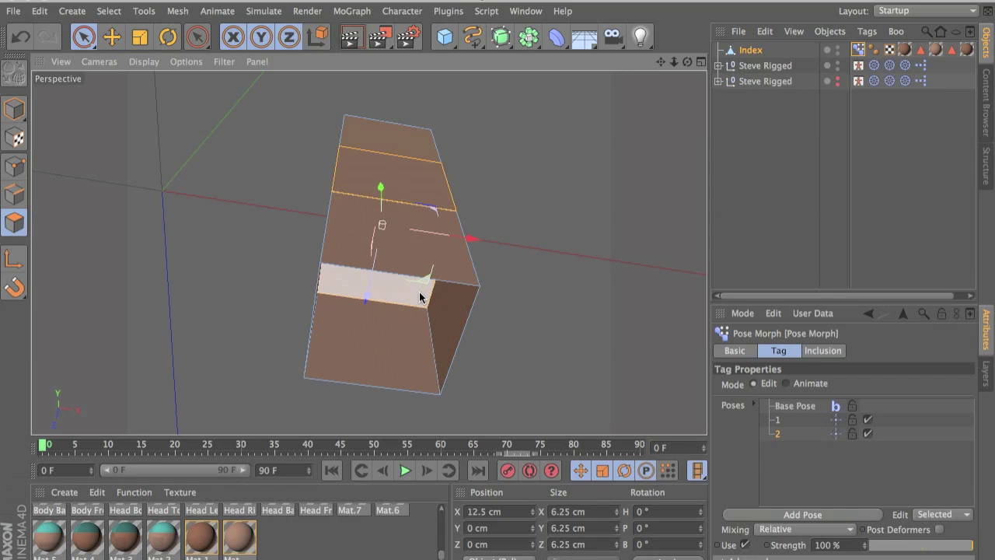
Close the open bottom of the column by bridging its opposite edges.
right_click(311, 256)
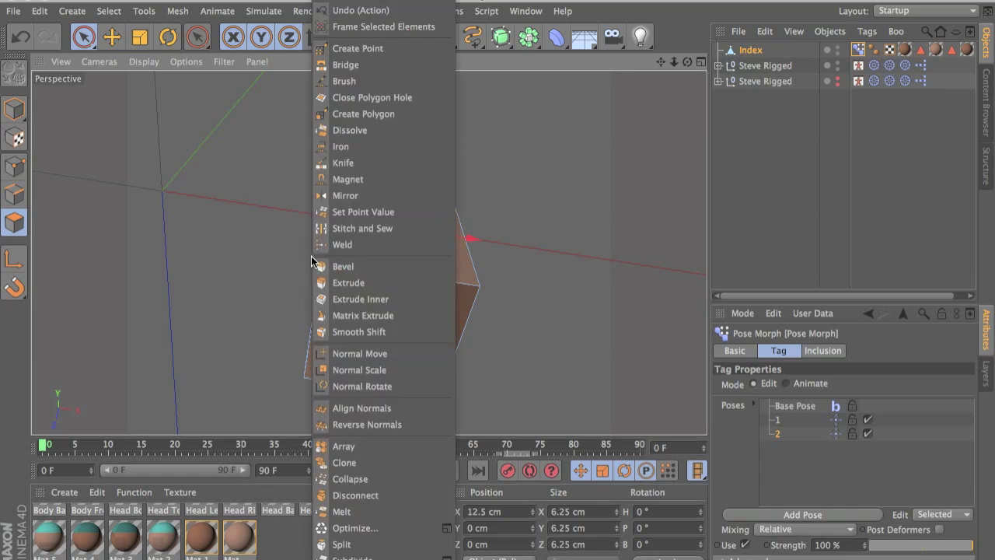
left_click(342, 65)
left_click(14, 195)
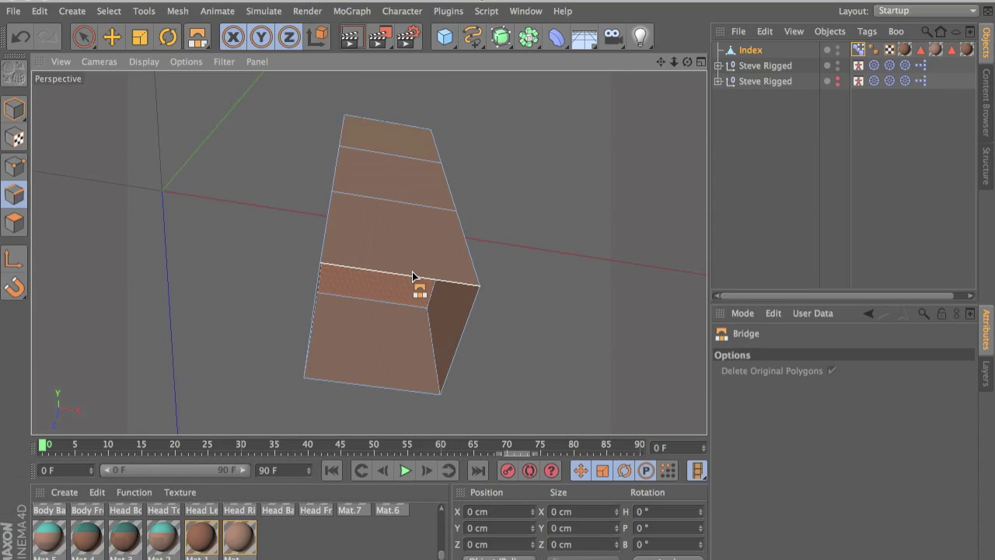
left_click_drag(413, 280, 391, 369)
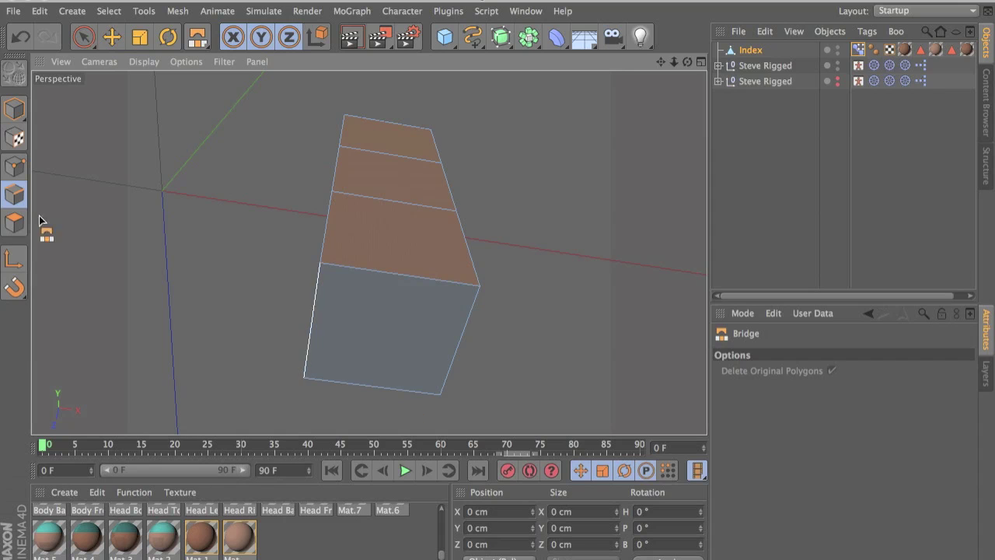
left_click(14, 223)
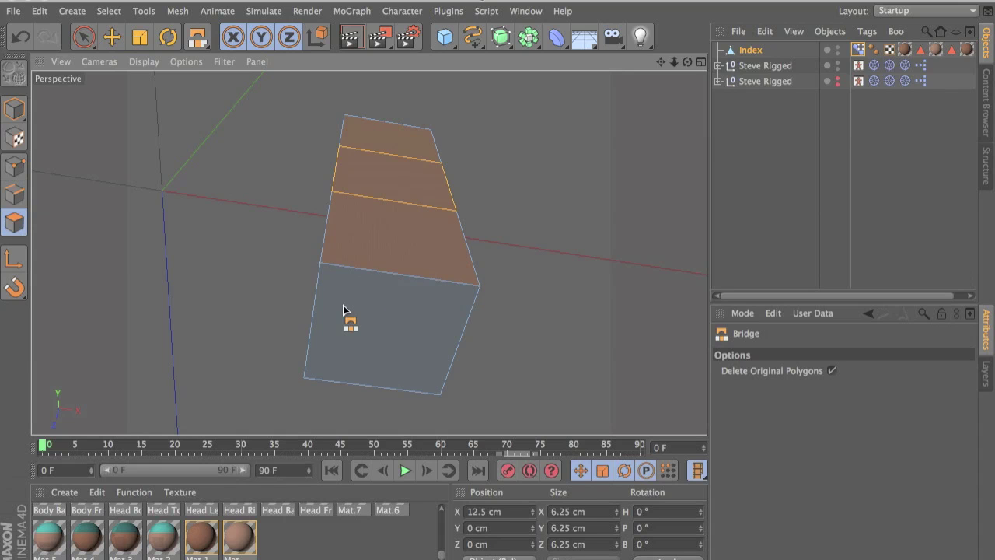
Select the newly bridged bottom face of the column and apply the darker skin material Mat.1 to it.
left_click(83, 37)
left_click(381, 389)
left_click_drag(201, 537, 633, 213)
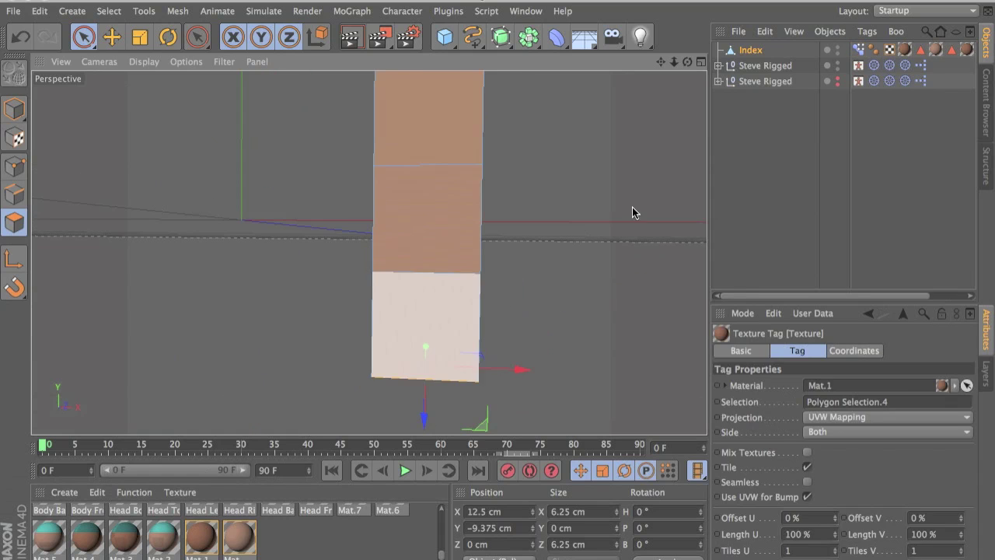
Return to whole-object editing of Index and activate the Base Pose in its Pose Morph tag.
left_click(859, 50)
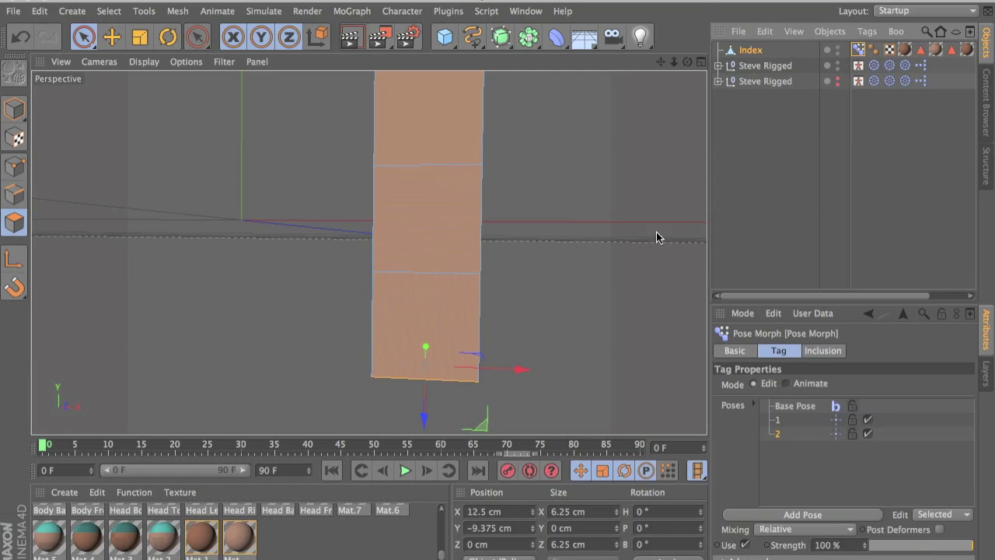
left_click(764, 52)
scroll(446, 191, "down", 2)
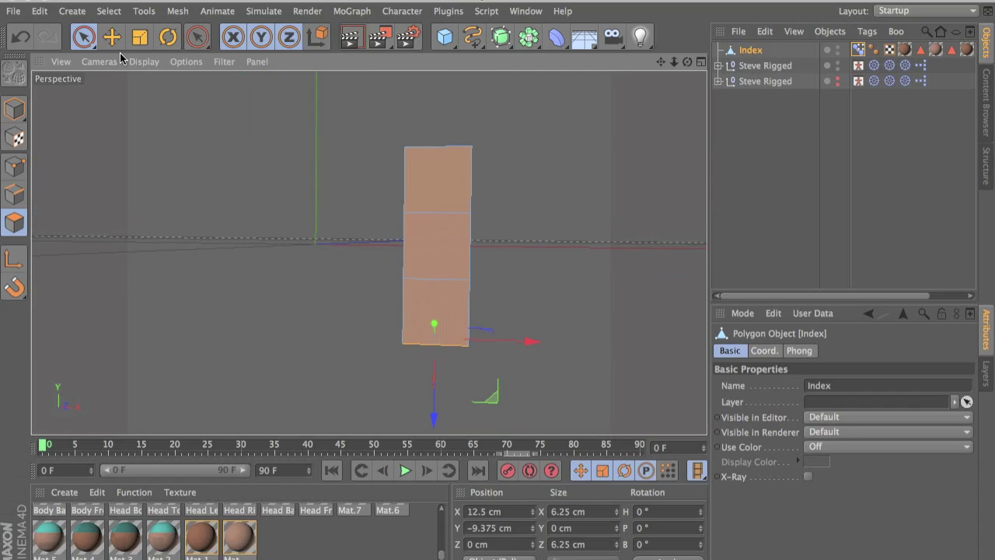
left_click(19, 108)
left_click(13, 107)
left_click(13, 108)
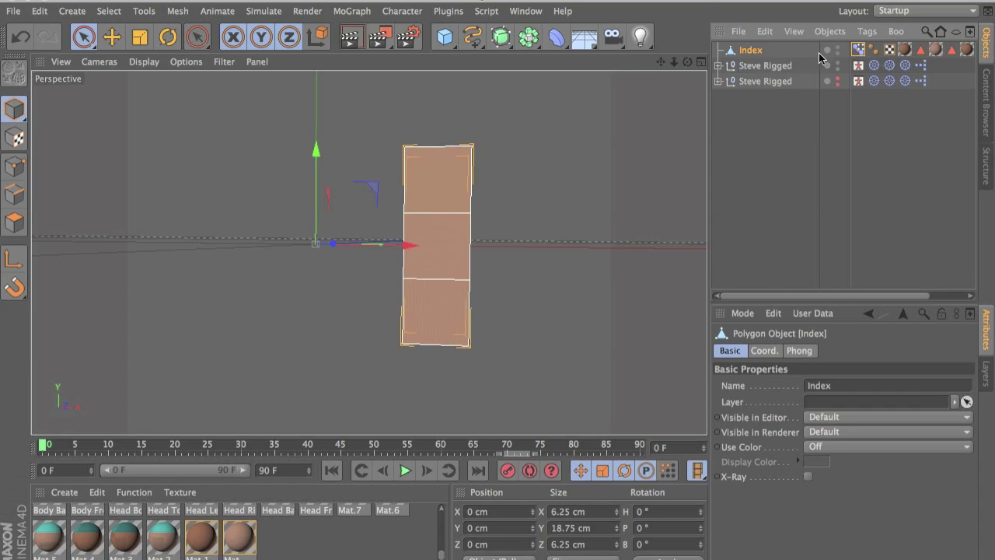
left_click(859, 49)
left_click(859, 50)
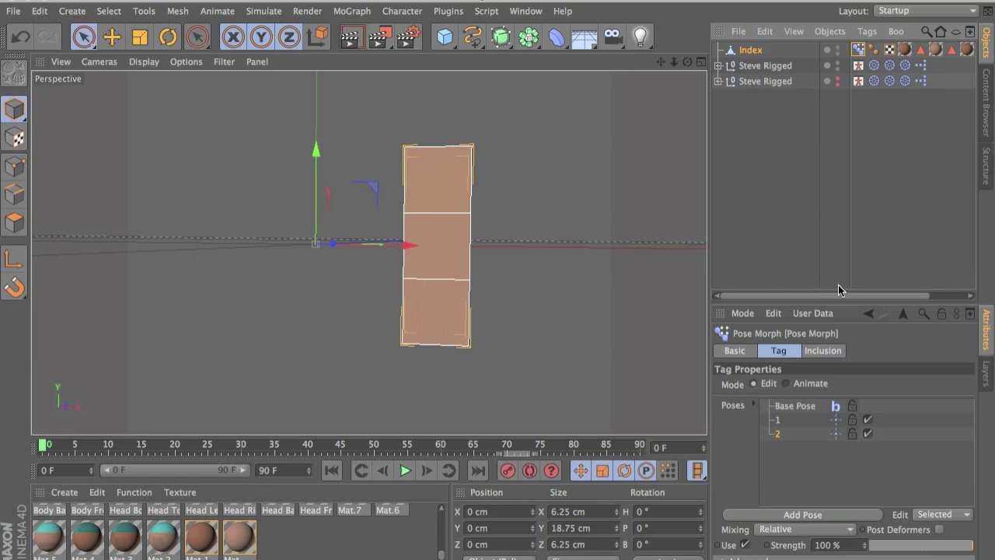
left_click(779, 406)
left_click_drag(494, 301, 422, 345, "alt")
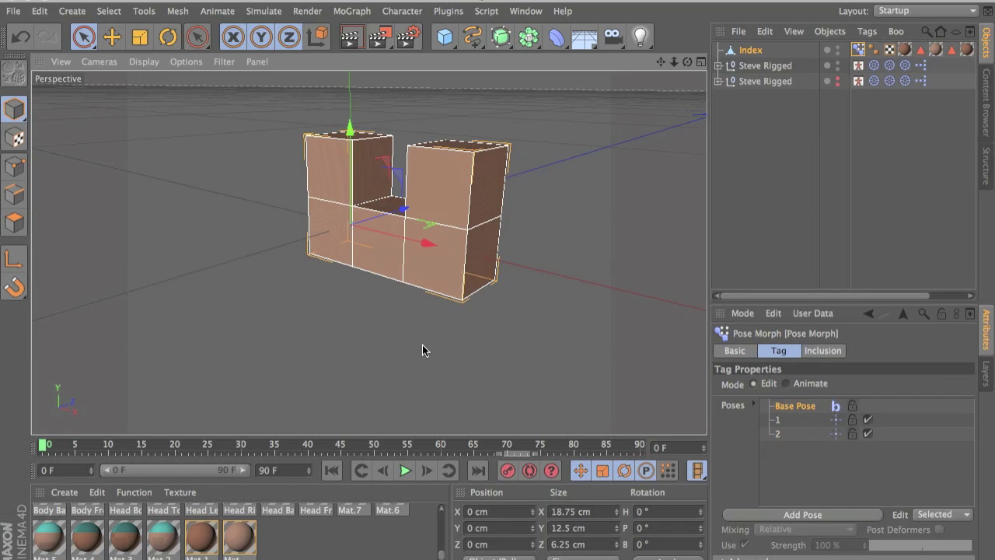
Duplicate the Index finger three times along Z, placing the copies at Z 6.25, 12.5 and 18.75 cm.
left_click_drag(404, 208, 499, 346, "ctrl")
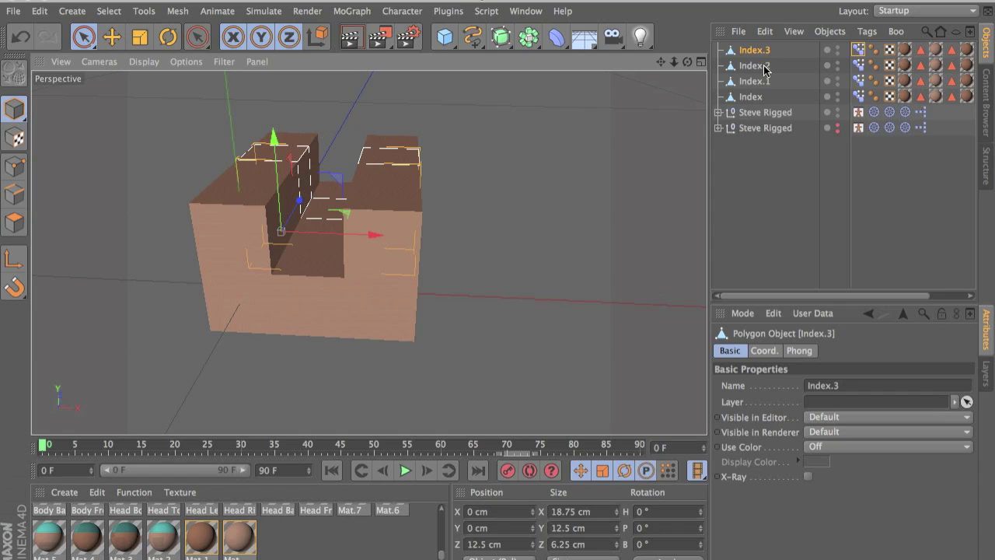
left_click_drag(297, 209, 303, 200)
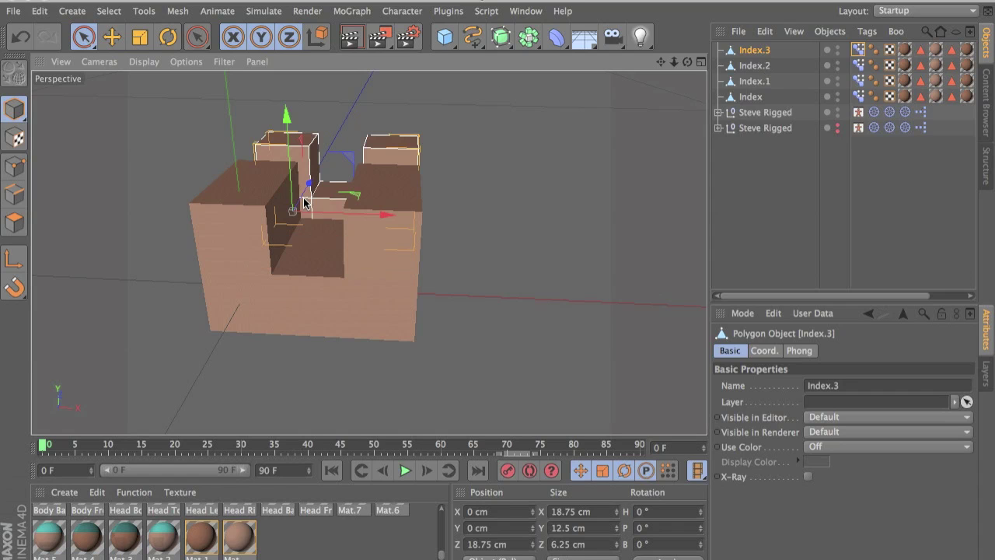
left_click(752, 67)
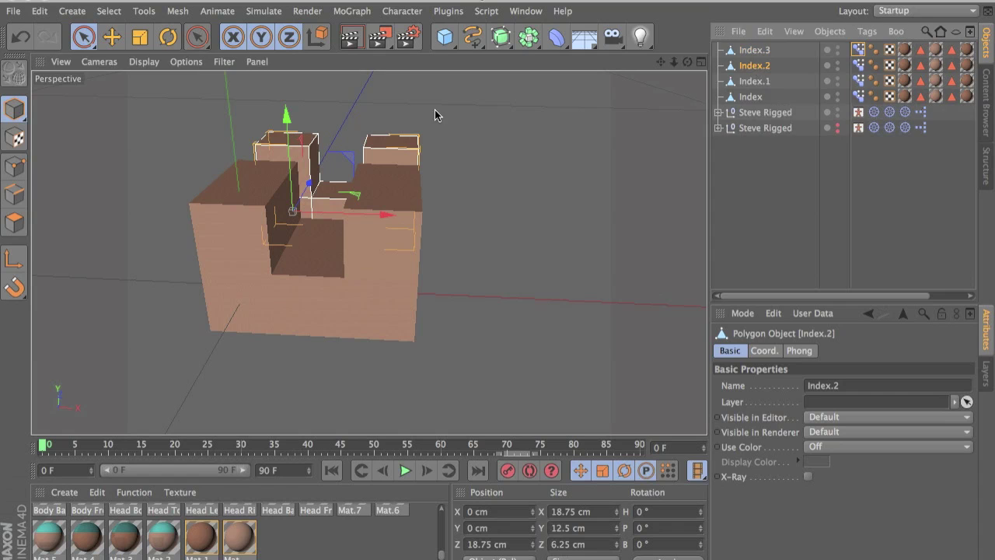
left_click_drag(311, 181, 288, 226)
left_click(781, 203)
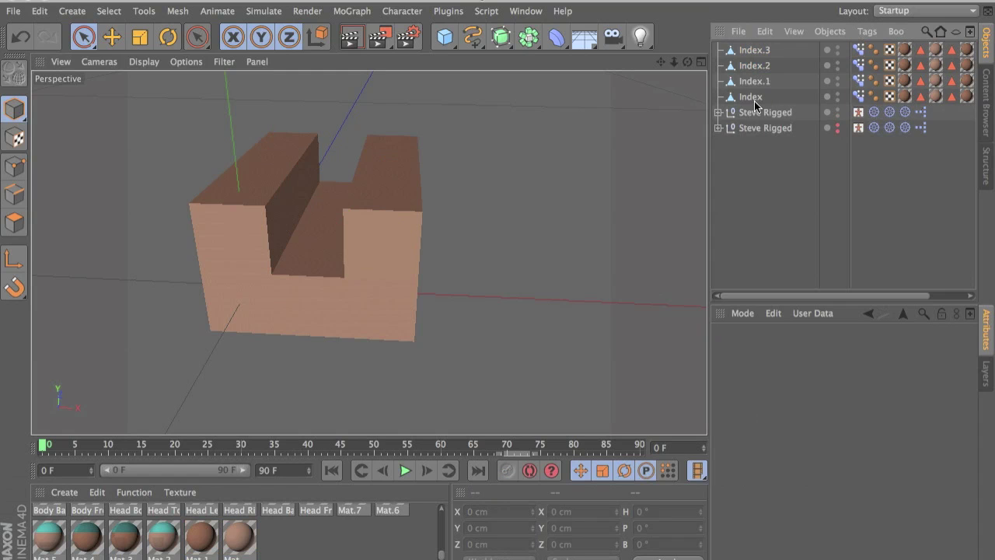
Rename the finger copies Index.1, Index.2 and Index.3 as Middle, Ring and Small.
left_click(752, 97)
double_click(752, 82)
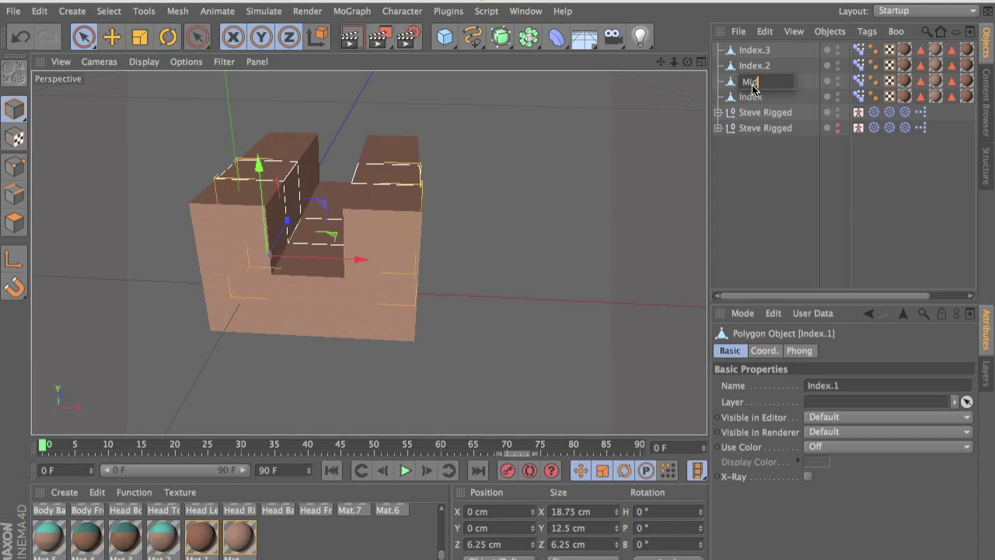
double_click(766, 67)
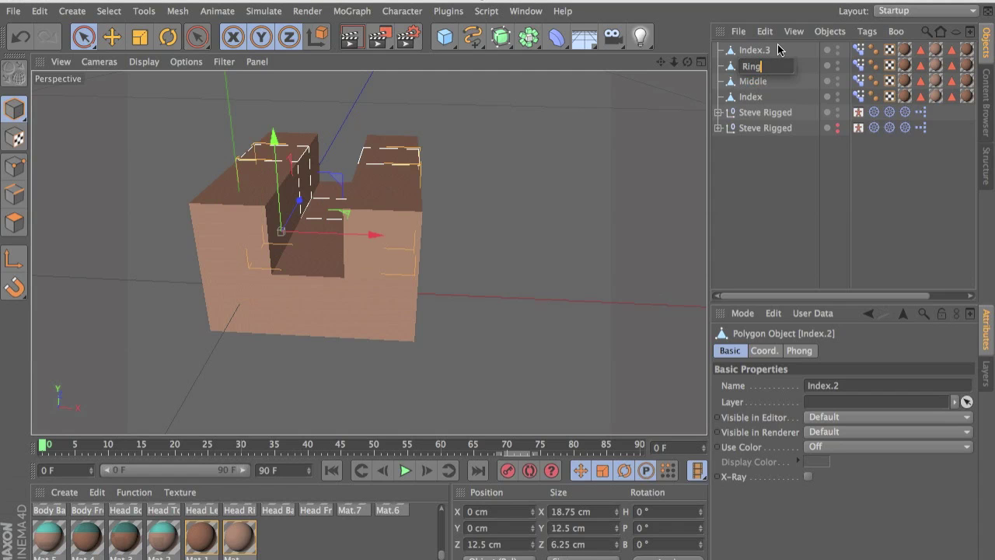
double_click(775, 50)
type("Small")
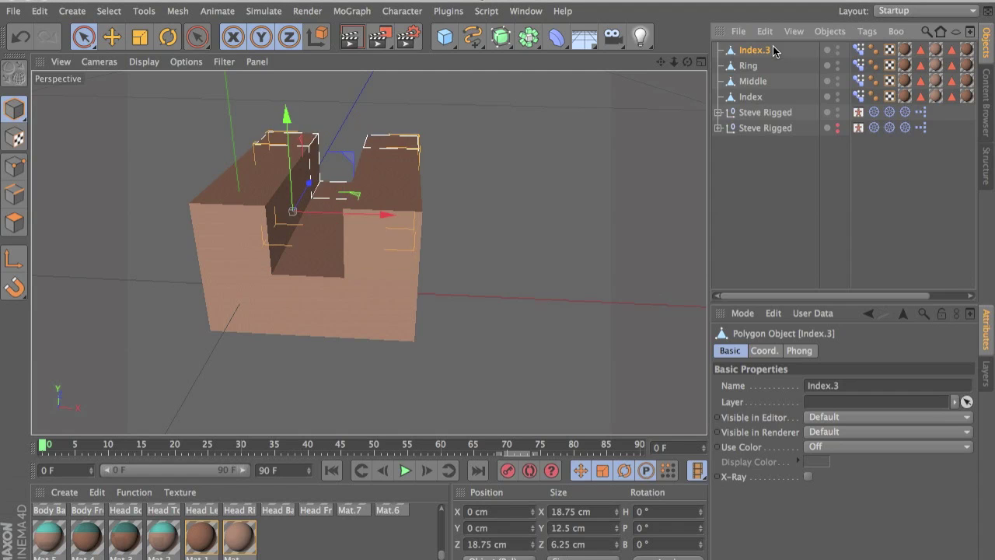
key("Return")
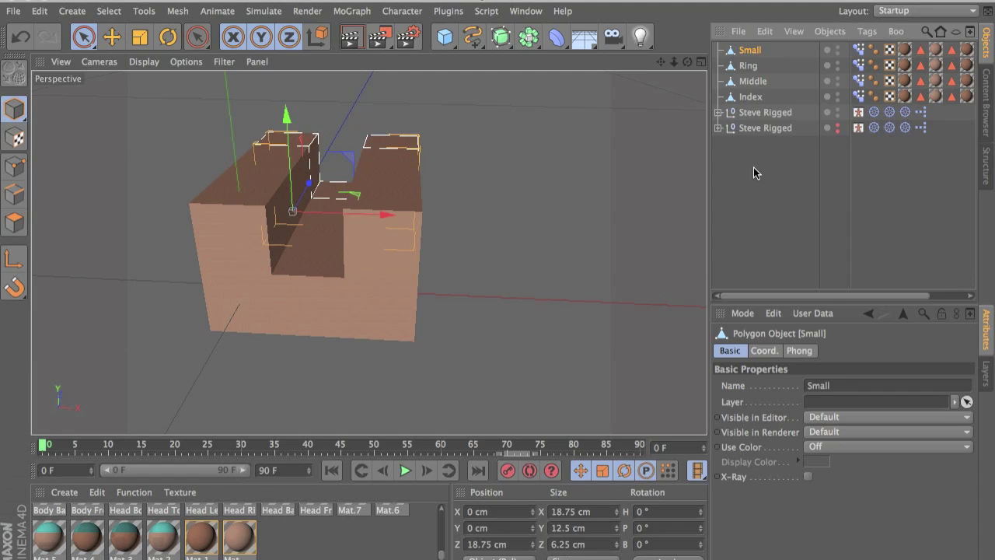
Activate pose 2 in the Middle finger's Pose Morph tag and examine the folded finger from below.
left_click(751, 67)
left_click(751, 81)
left_click(751, 97)
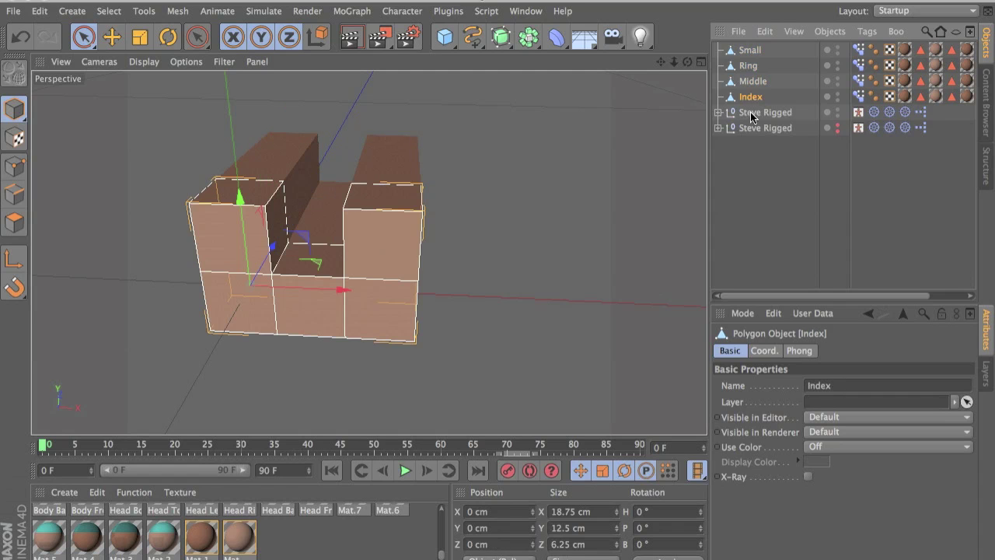
left_click(752, 83)
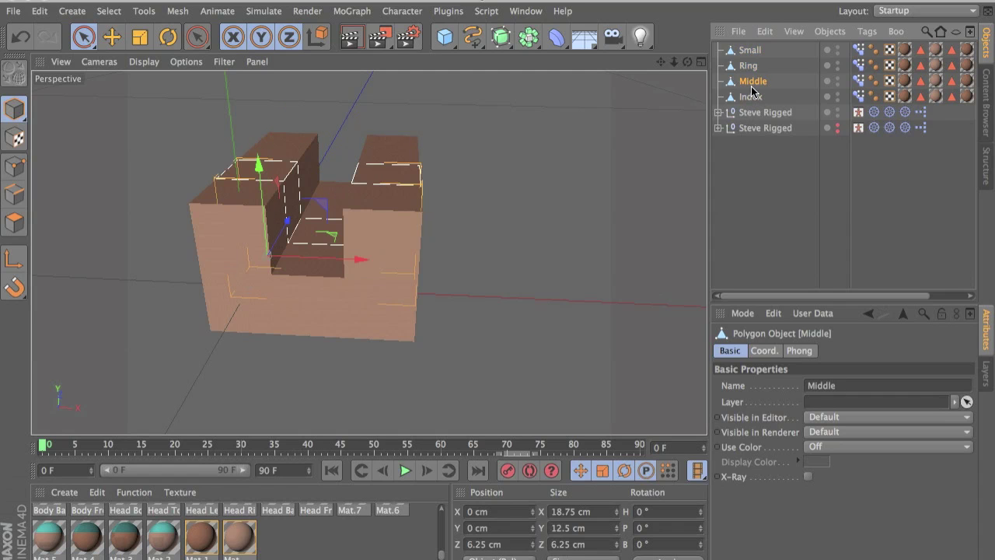
left_click(858, 82)
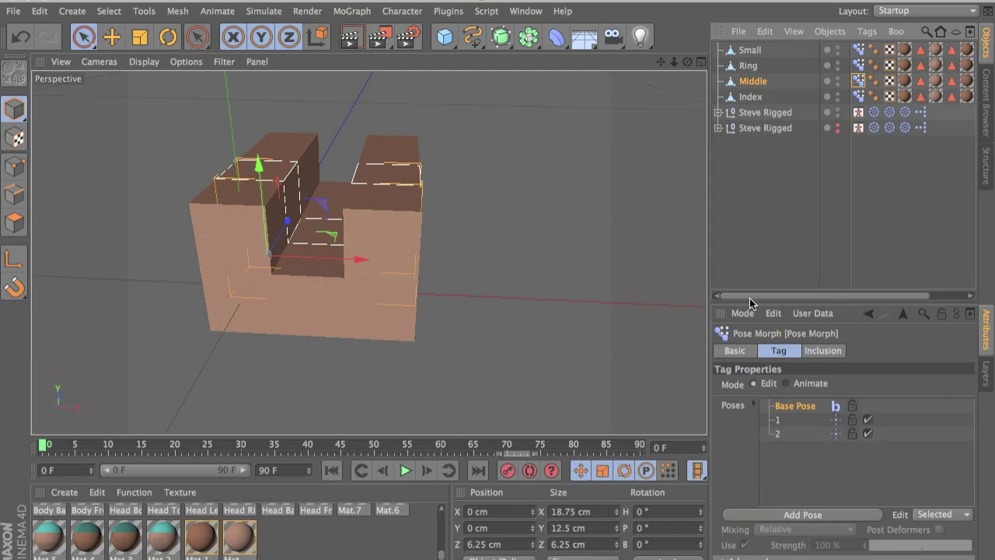
left_click(777, 436)
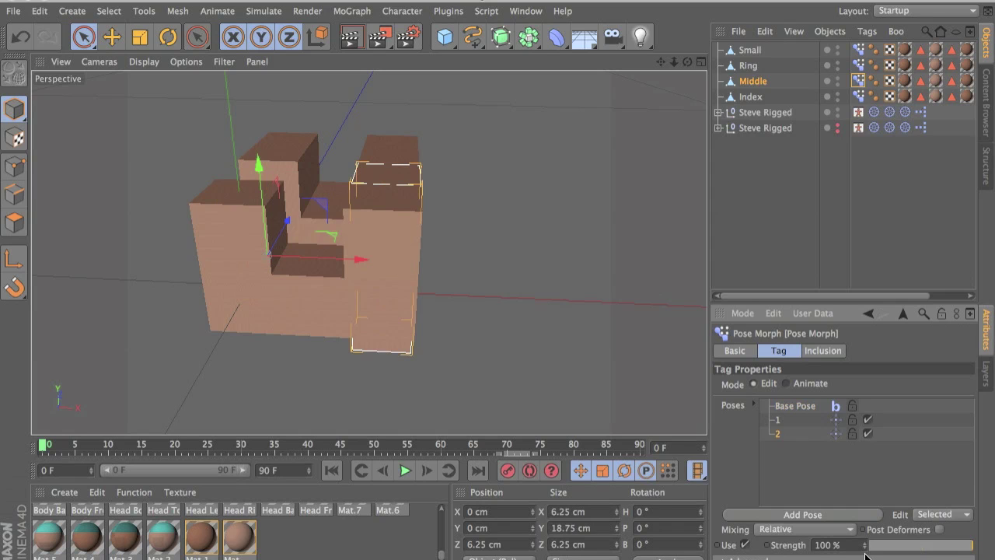
left_click_drag(489, 311, 396, 218, "alt")
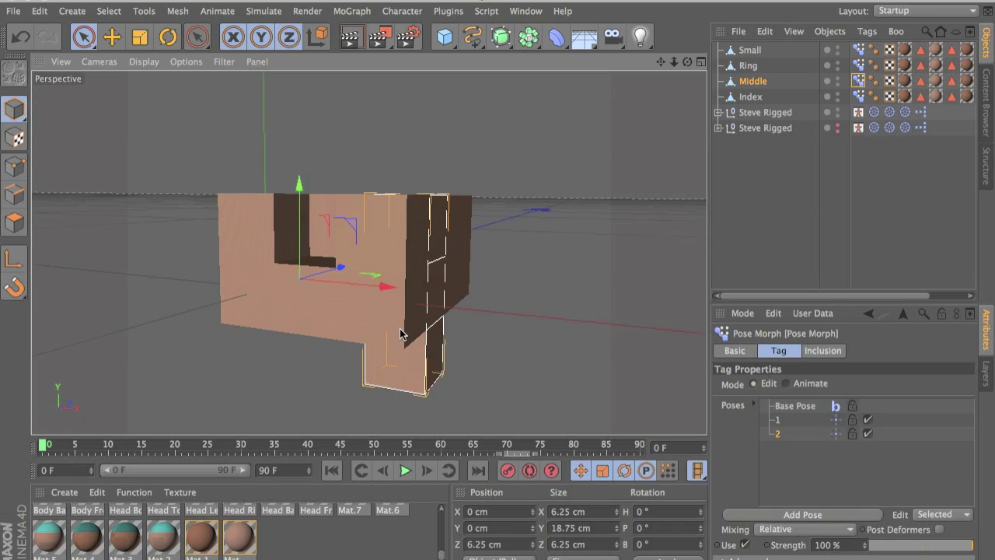
scroll(400, 329, "up", 5)
left_click_drag(421, 378, 439, 241, "alt")
left_click(439, 242)
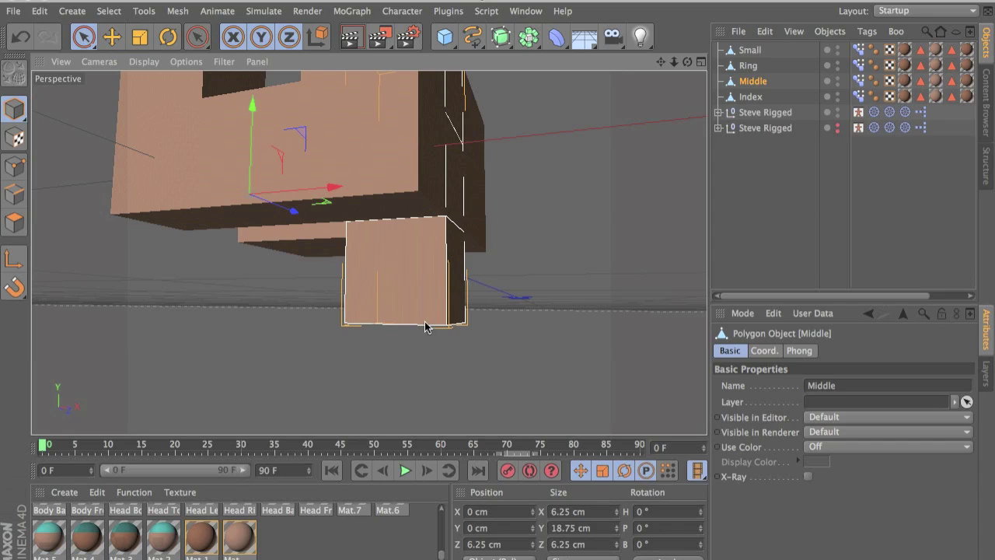
Set the strength of pose 2 in the Middle finger's Pose Morph tag to 0%.
scroll(421, 356, "down", 3)
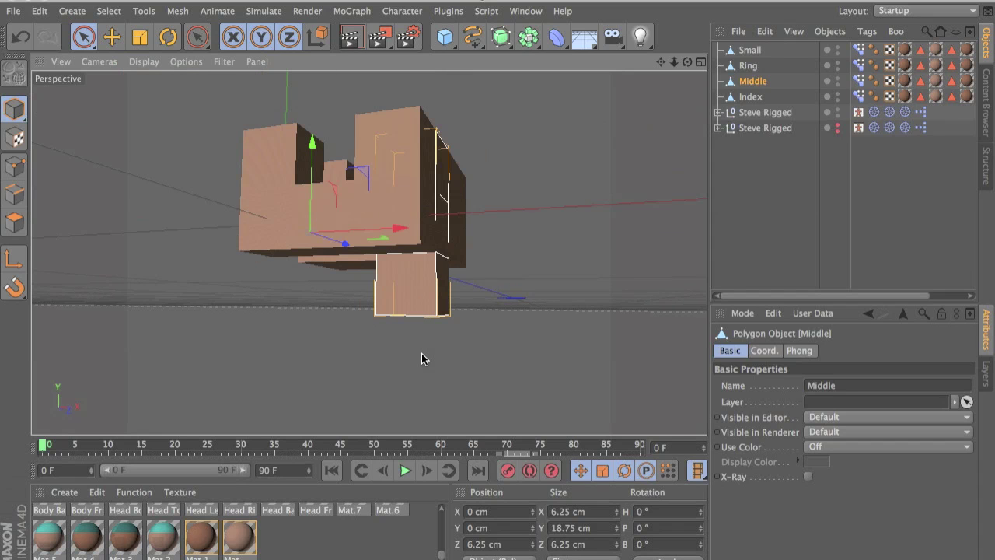
left_click_drag(437, 303, 469, 317, "alt")
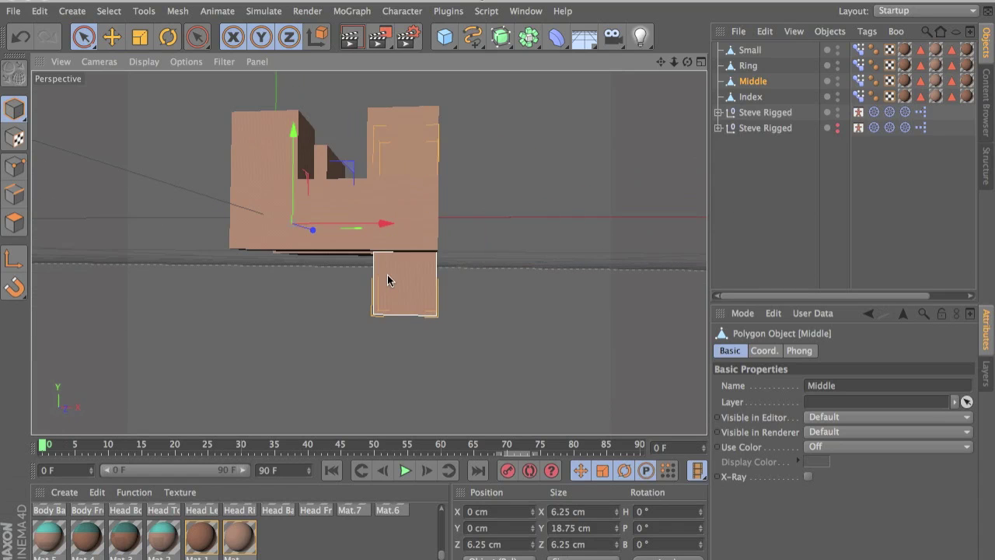
left_click_drag(387, 274, 387, 366, "alt")
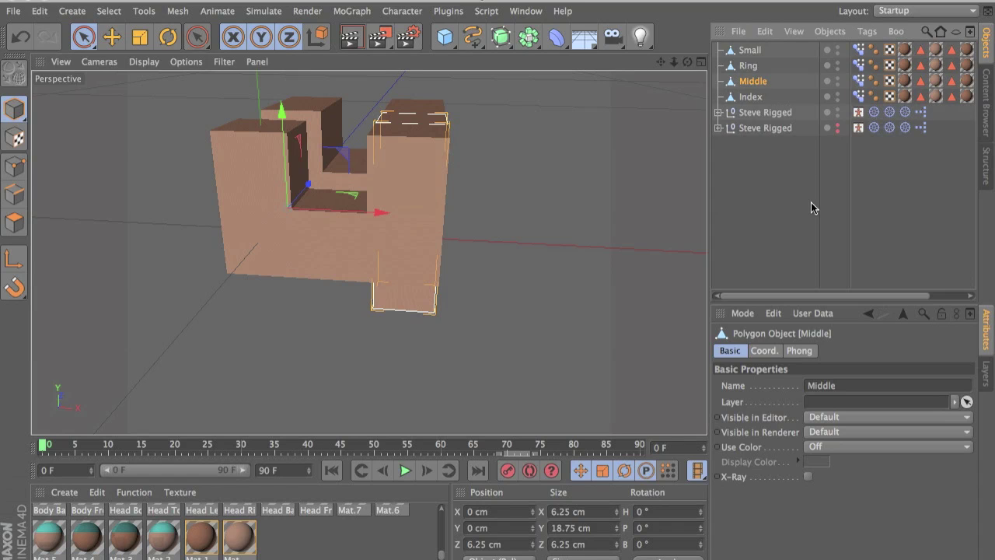
left_click(858, 81)
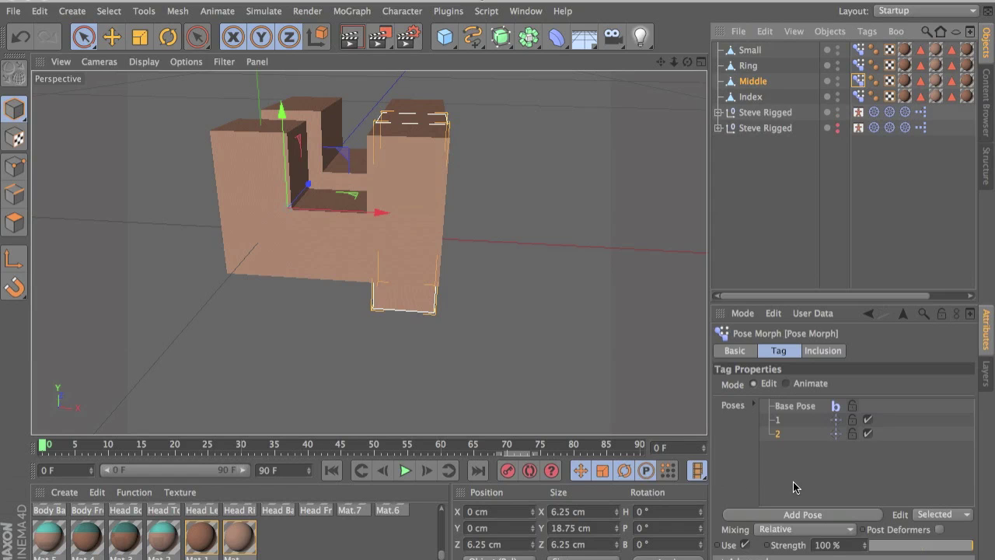
left_click_drag(884, 548, 771, 504)
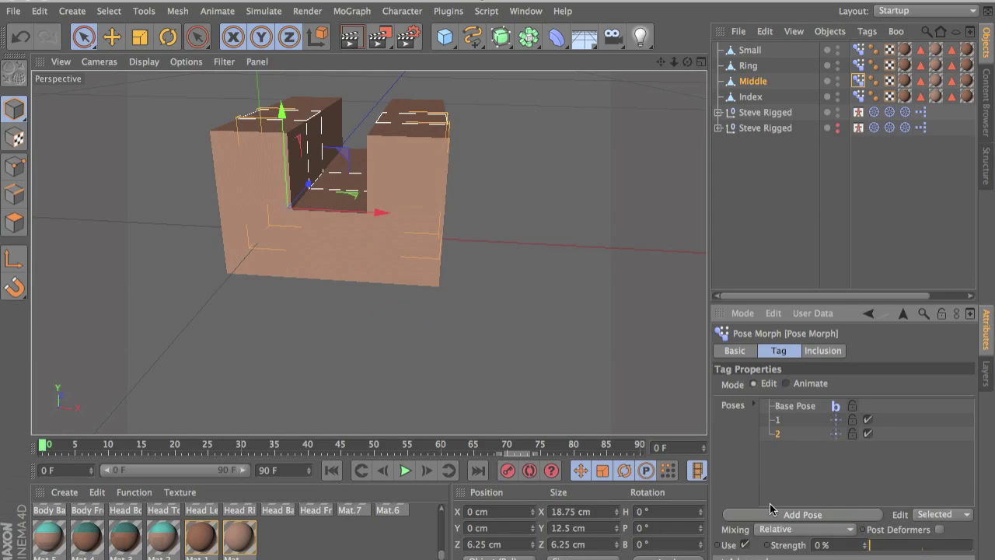
Switch all four fingers' Pose Morph tags to Animate mode and set poses 1 and 2 to 0%.
left_click(857, 49)
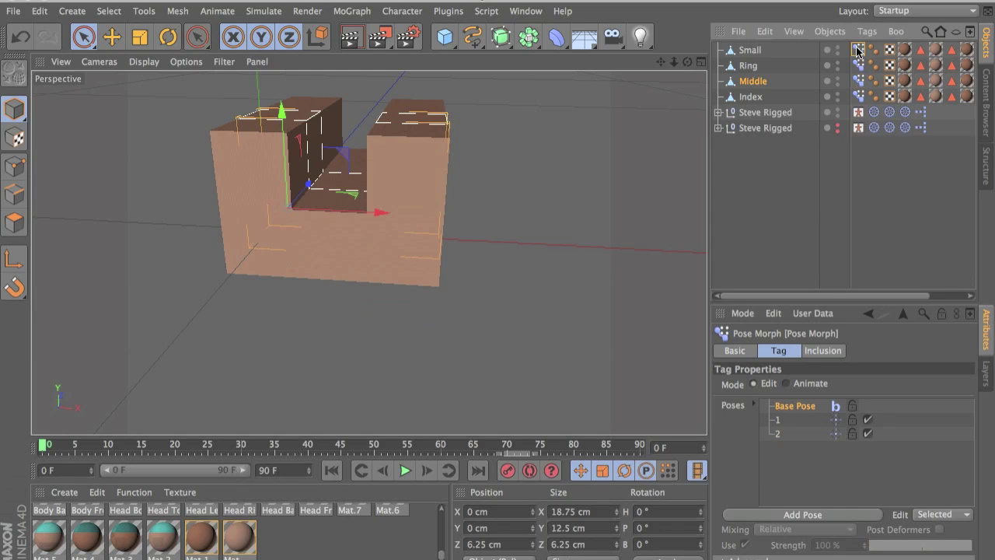
left_click(859, 96, "shift")
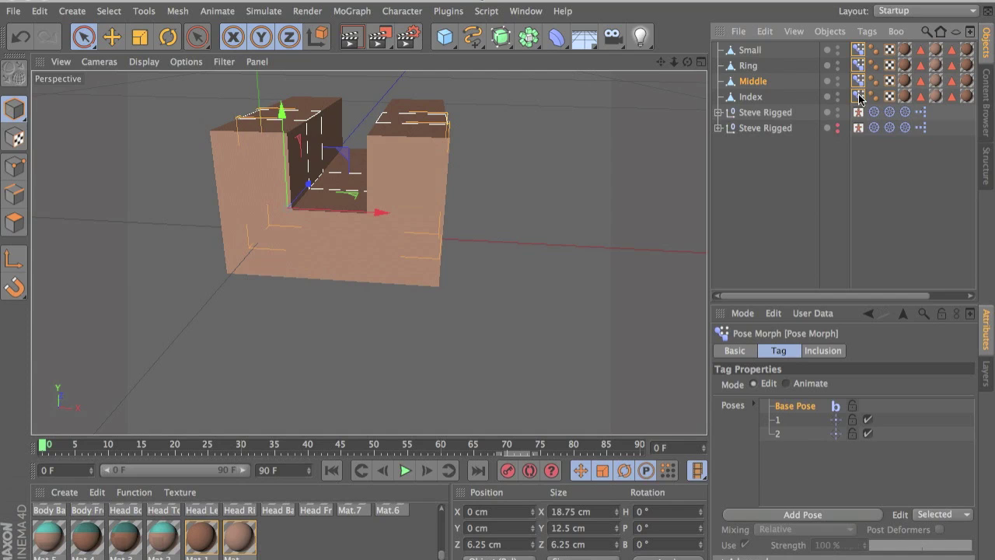
left_click(817, 387)
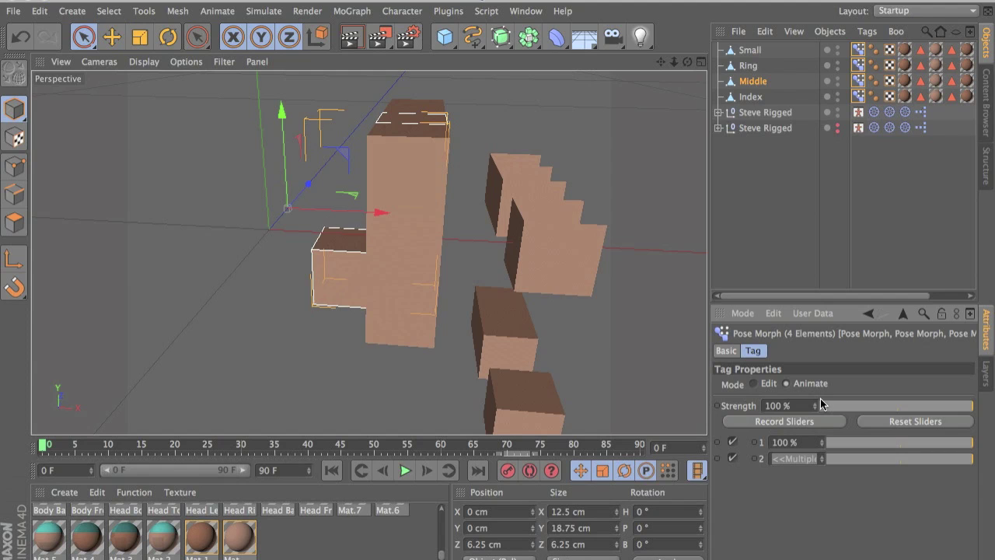
left_click_drag(837, 442, 775, 449)
left_click_drag(841, 456, 733, 462)
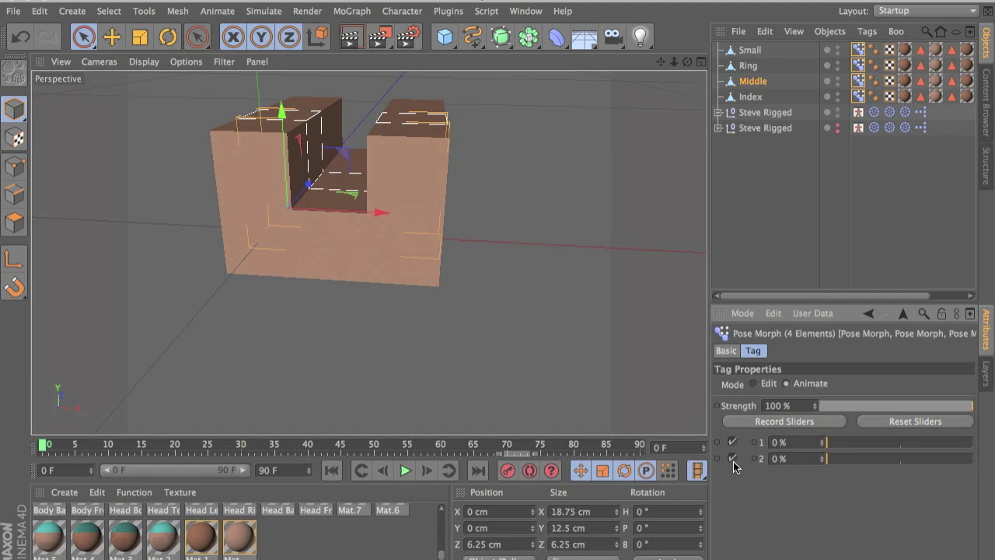
left_click(791, 288)
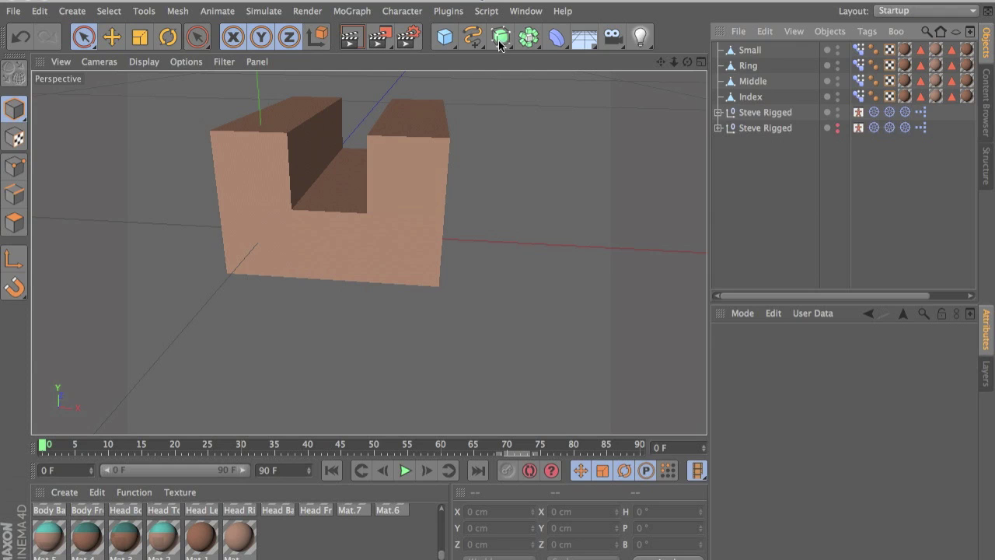
Add a cube and set its X, Y and Z sizes to 6.25 cm each.
left_click_drag(445, 37, 584, 60)
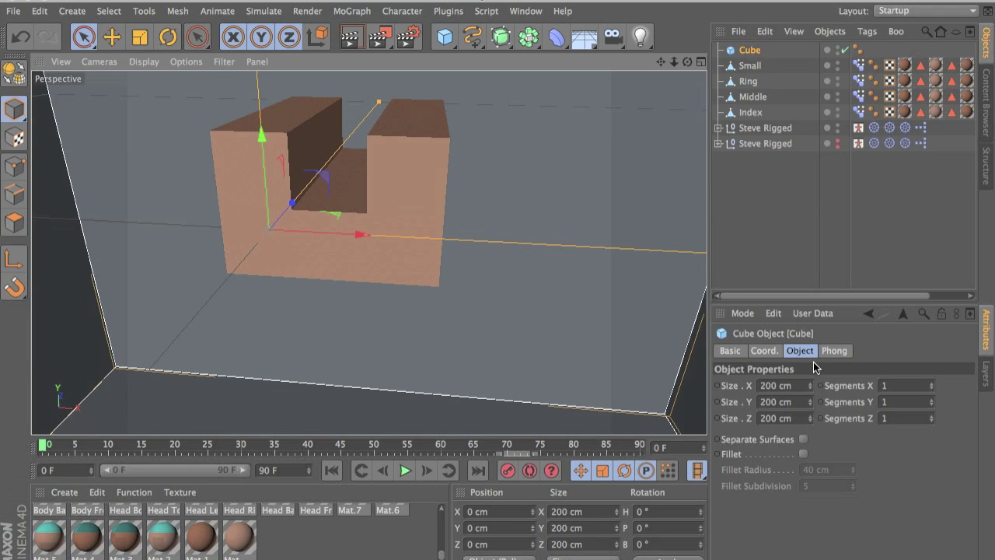
key("Tab")
type("0")
key("Tab")
type("0")
key("Tab")
type("0")
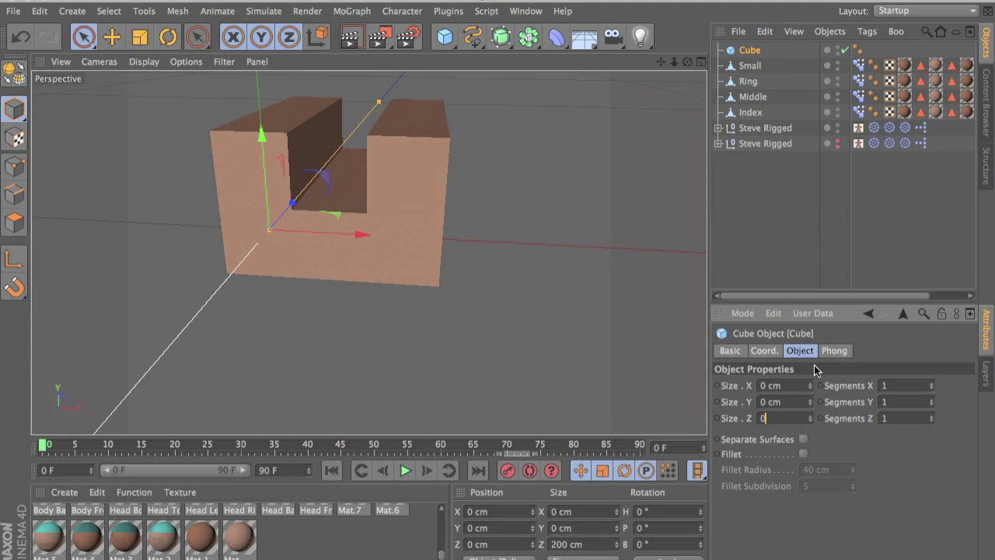
key("Tab")
type("6.25")
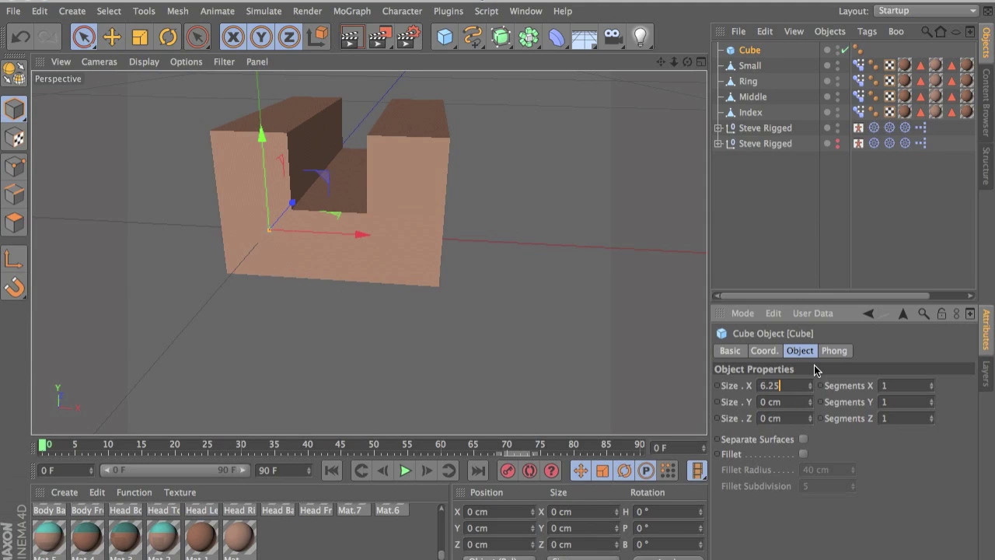
key("Tab")
type("6.25")
key("Tab")
type("6")
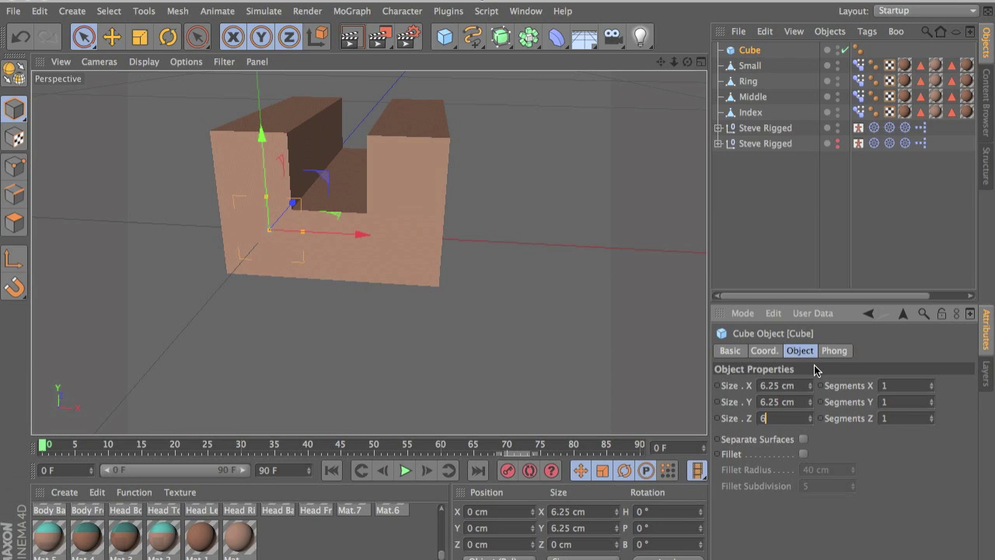
type(".25")
key("Return")
Move the cube to X -6.25 cm and Y 6.25 cm and make it editable.
left_click_drag(352, 235, 287, 236)
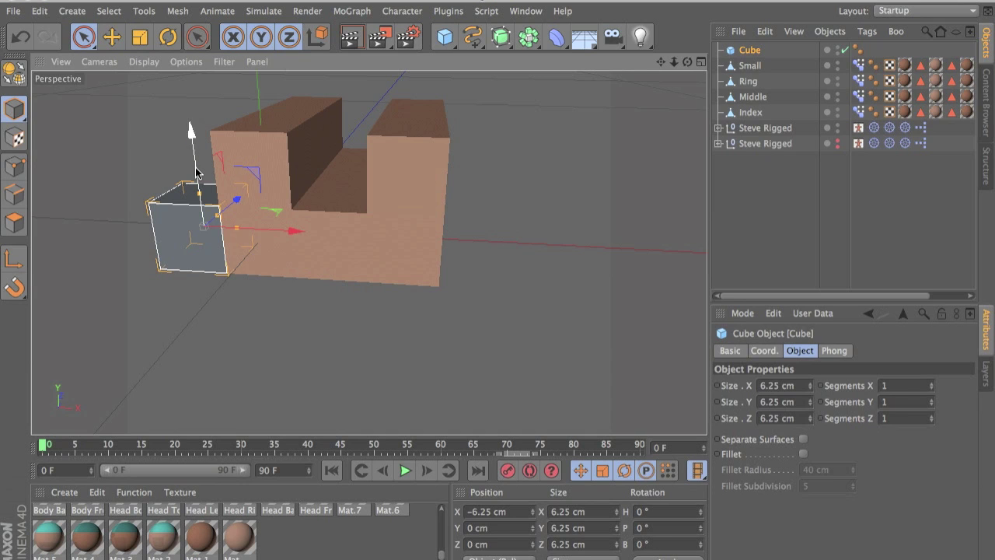
left_click_drag(191, 126, 191, 56)
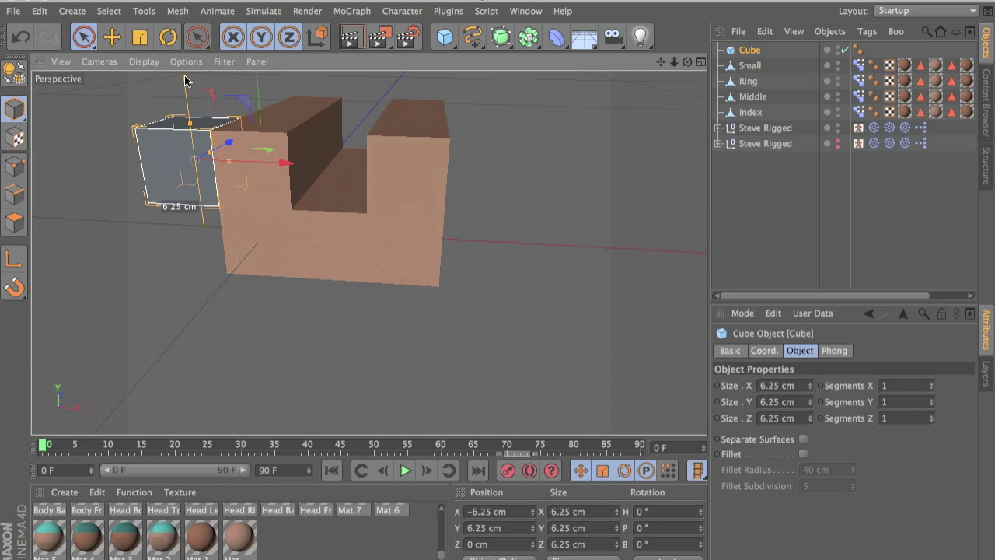
left_click(17, 70)
Extrude the cube's bottom face by 6.25 cm and select the new lower block's side face that points along +Z.
left_click(14, 222)
left_click_drag(204, 218, 200, 241, "alt")
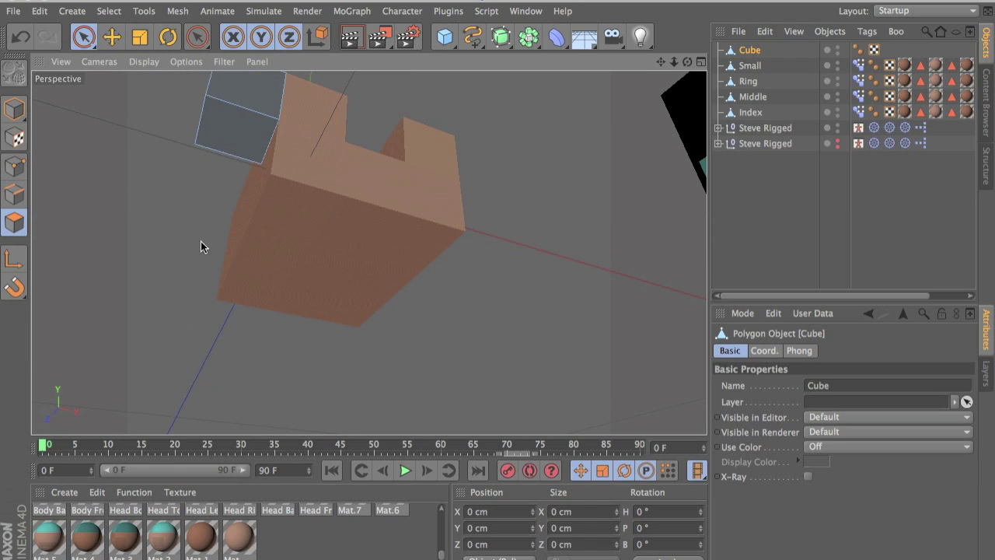
left_click(233, 113)
key("d")
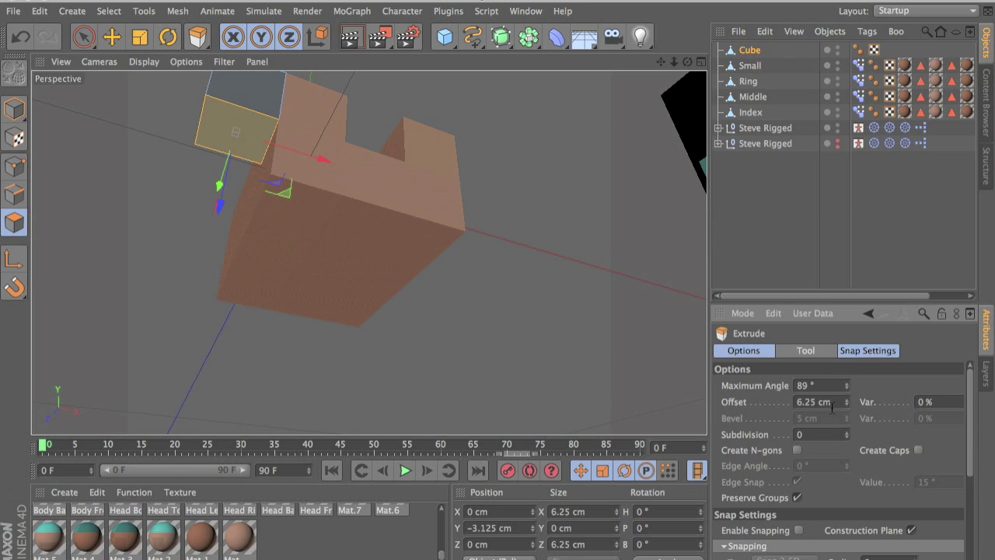
key("Return")
left_click_drag(174, 180, 478, 176, "alt")
left_click(372, 111)
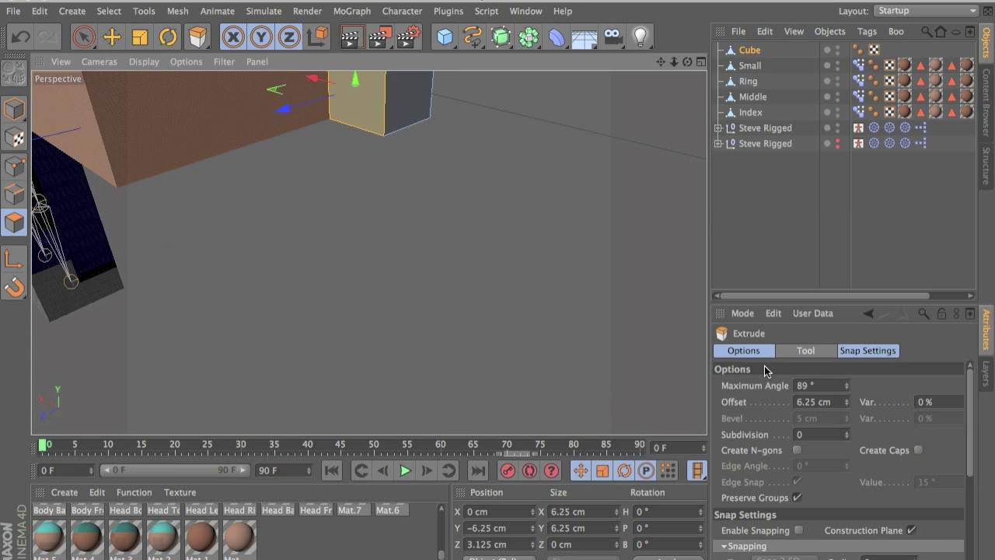
left_click(821, 401)
left_click_drag(805, 403, 798, 404)
type("1")
key("Return")
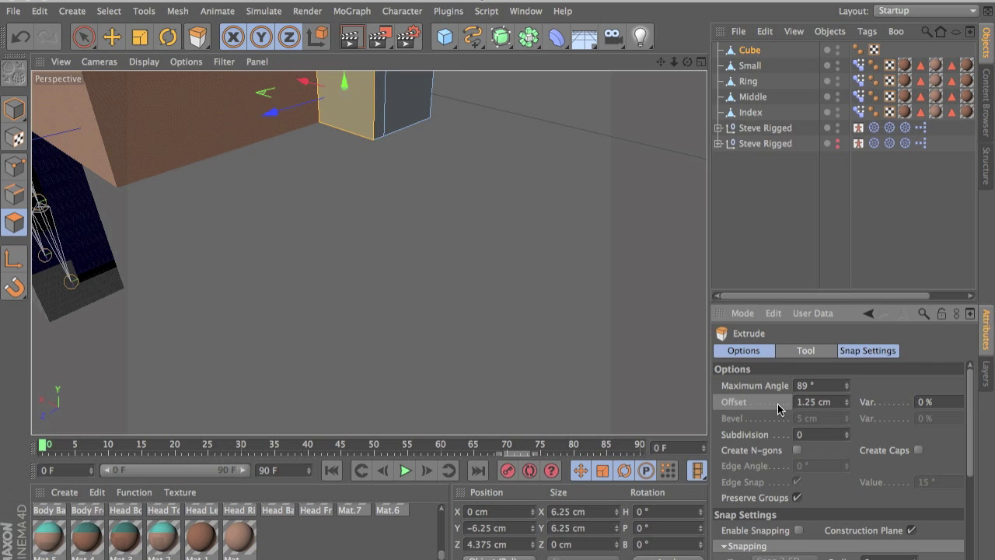
key("ctrl+z")
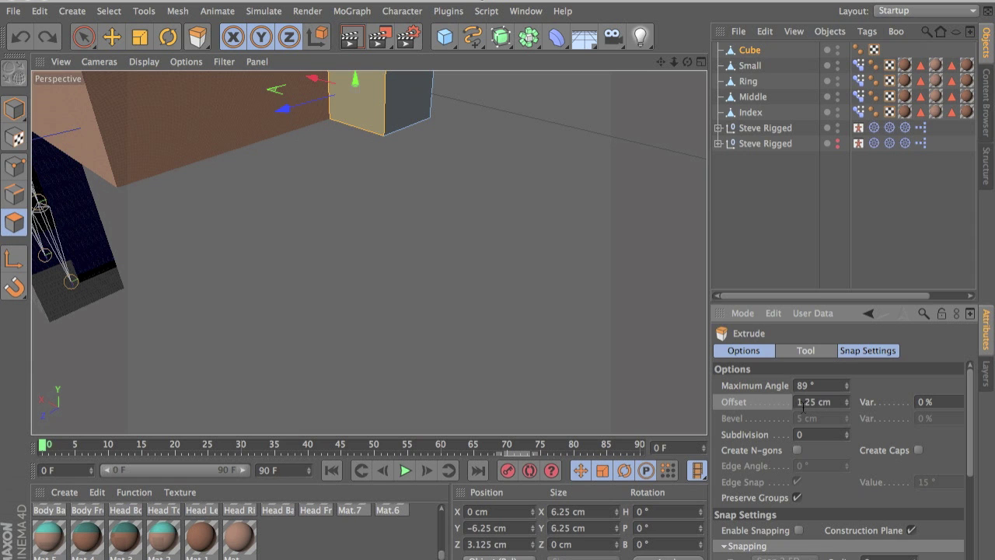
Extrude the lower block's selected side face twice along Z, 6.25 cm each time.
left_click(803, 401)
key("BackSpace")
type("6")
key("Return")
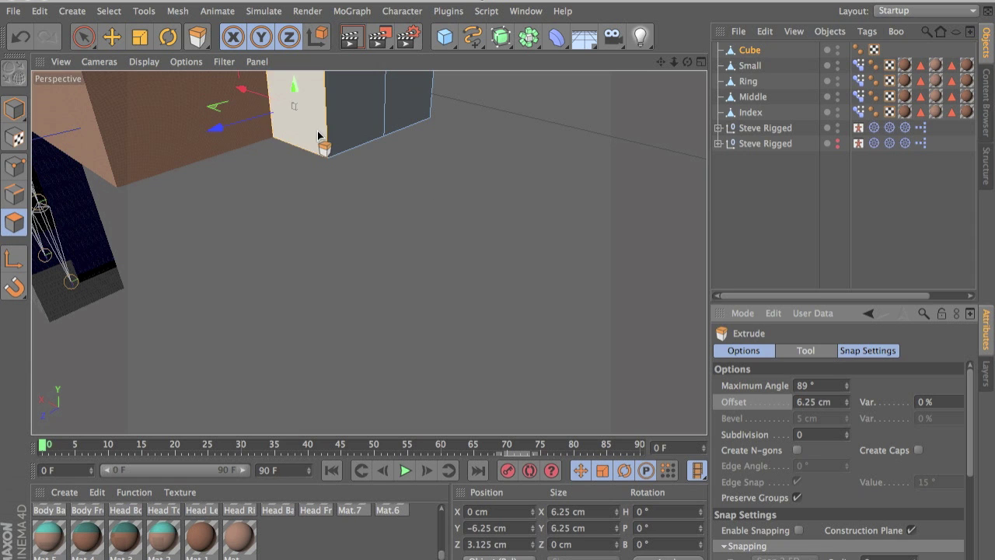
key("Return")
key("Return")
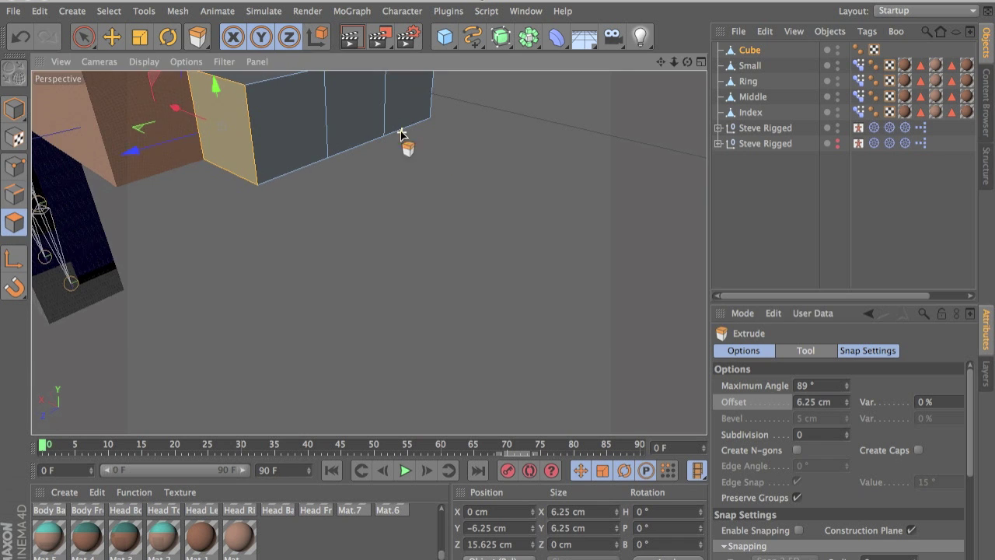
Add a Point Morph to the Cube object.
left_click_drag(401, 131, 252, 119, "alt")
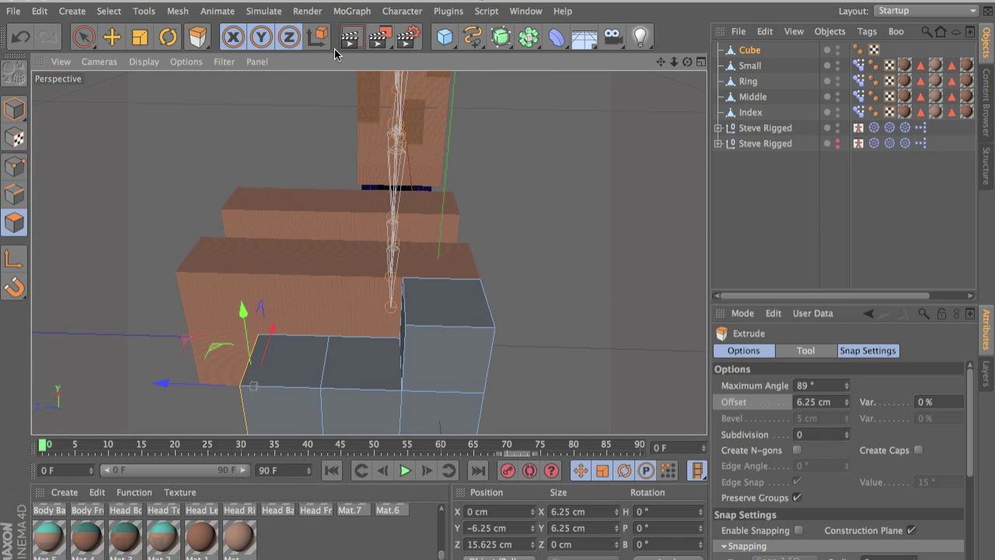
left_click(352, 11)
mouse_move(402, 11)
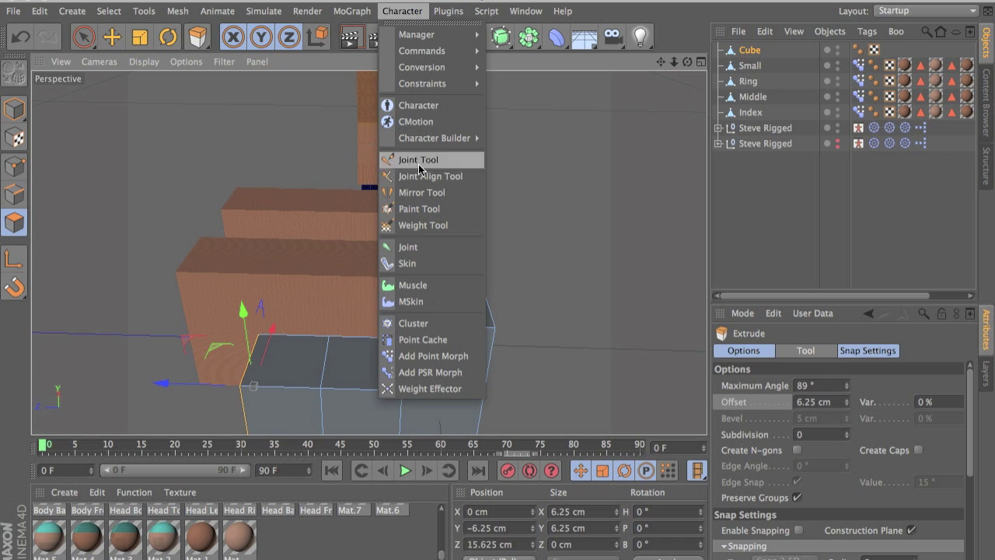
left_click(414, 357)
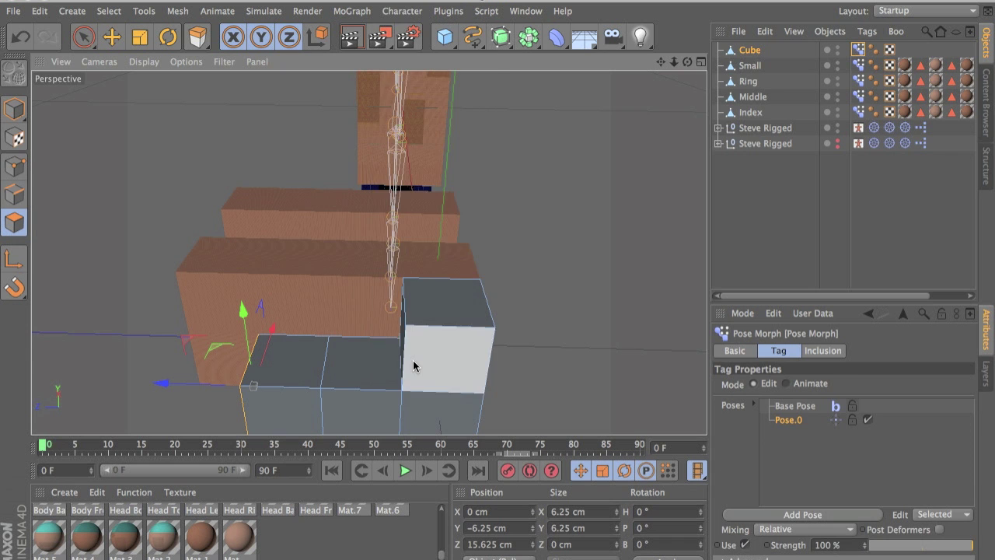
Disconnect the outermost block's polygons with groups preserved and move them back to Z 0 cm, directly beneath the two-block column.
left_click(83, 36)
left_click_drag(337, 324, 354, 257, "alt")
left_click(280, 321)
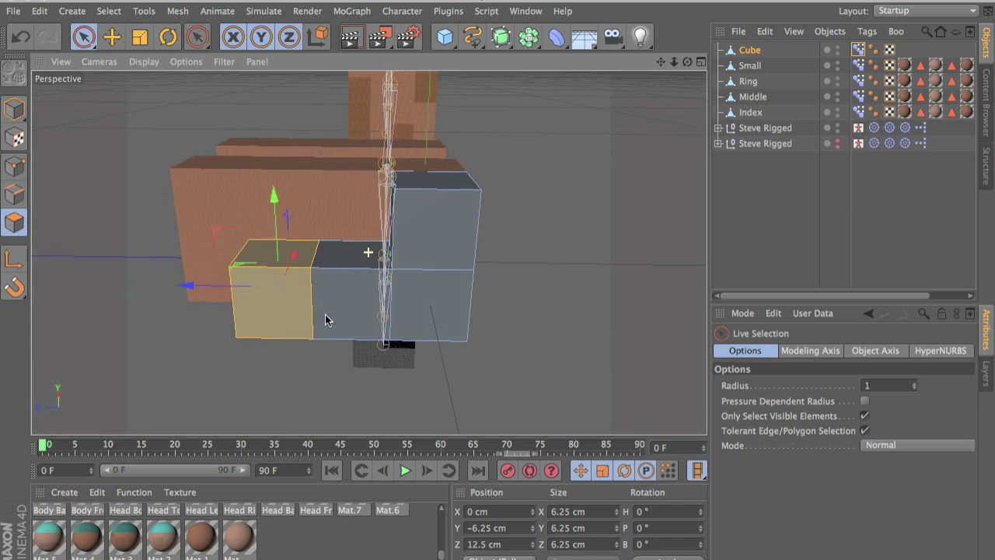
left_click_drag(326, 319, 429, 140, "alt")
left_click_drag(267, 304, 596, 327, "alt")
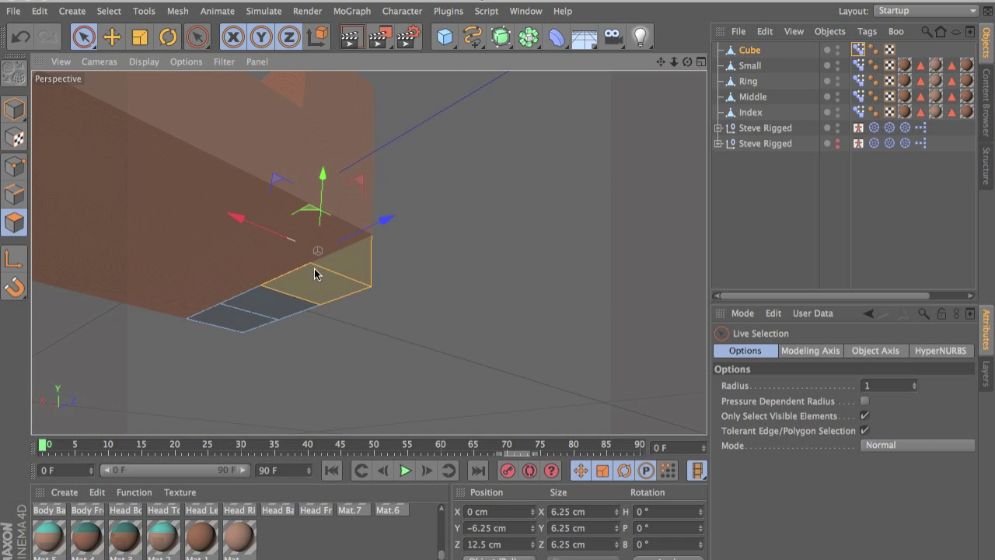
left_click_drag(314, 272, 415, 256, "alt")
right_click(414, 256)
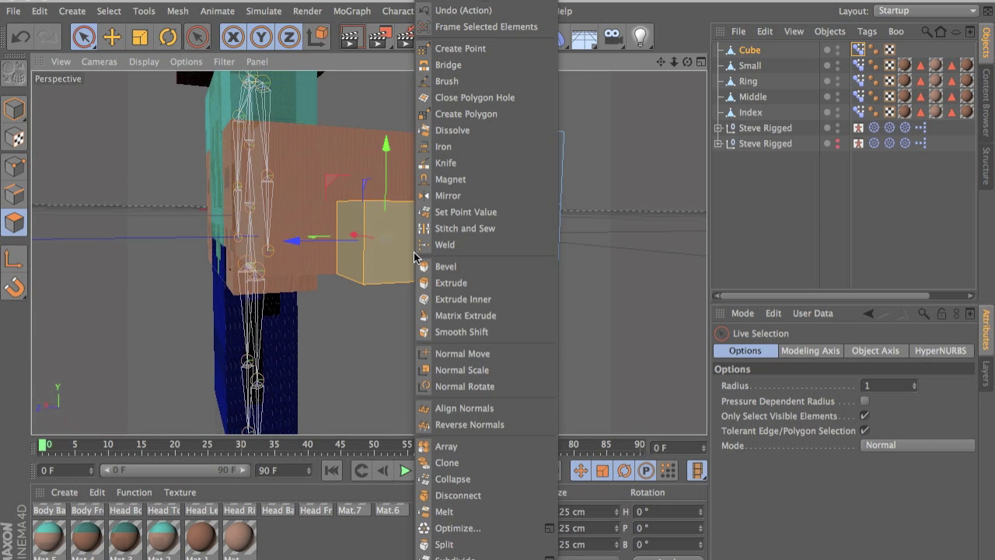
left_click(458, 494)
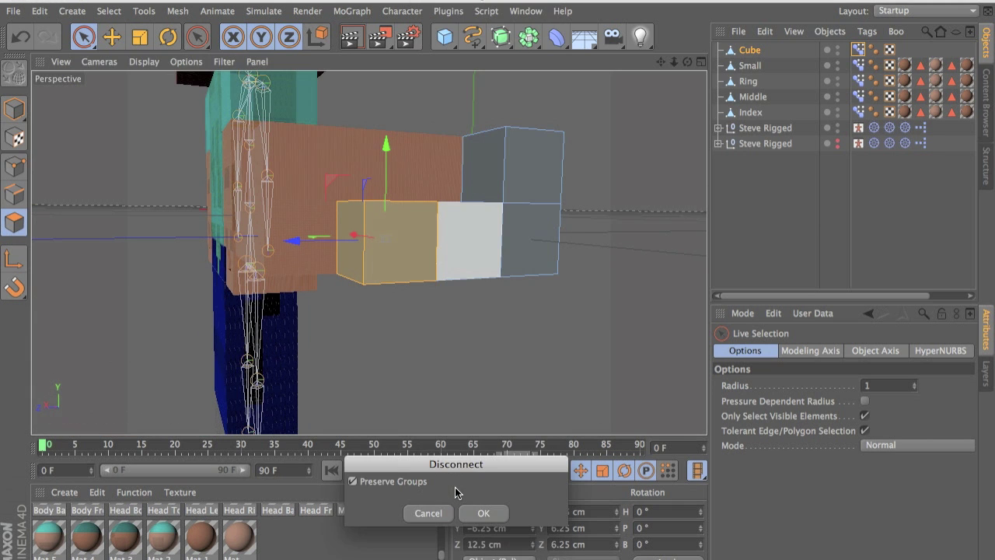
key("Return")
left_click_drag(288, 240, 489, 245)
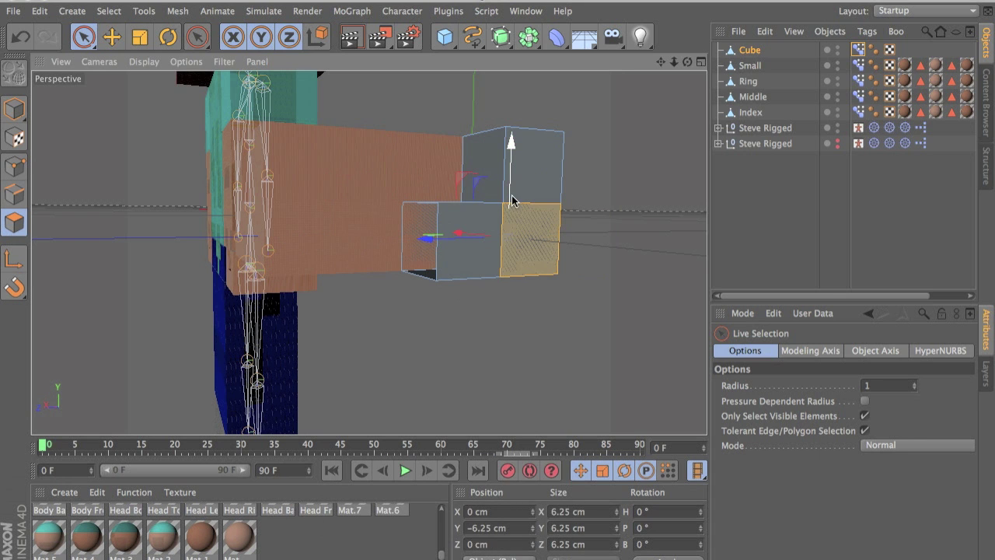
left_click_drag(511, 201, 412, 247)
Disconnect the remaining protruding block's polygons with groups preserved and move them 6.25 cm back along Z into the column.
left_click(467, 224)
right_click(444, 267)
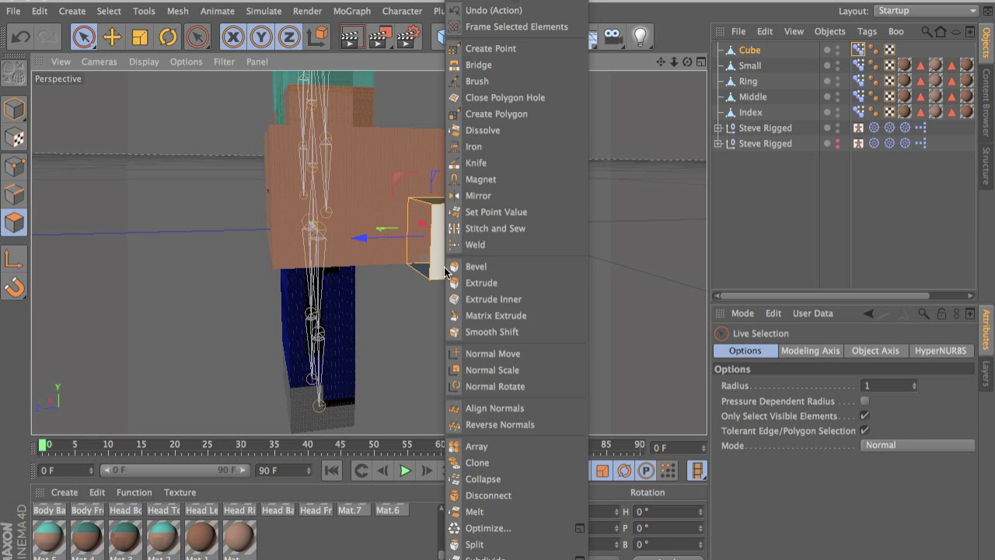
left_click(488, 495)
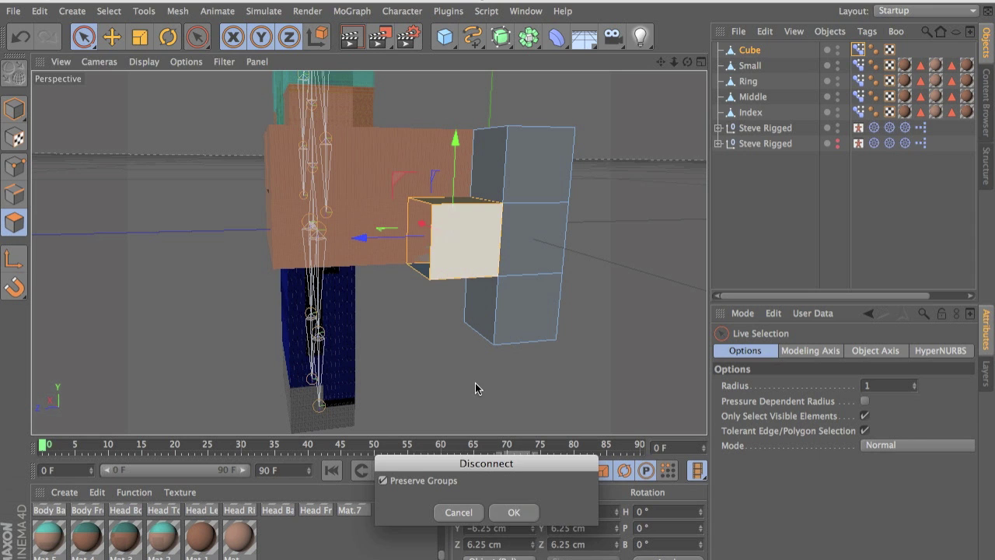
key("Return")
left_click_drag(395, 238, 472, 241)
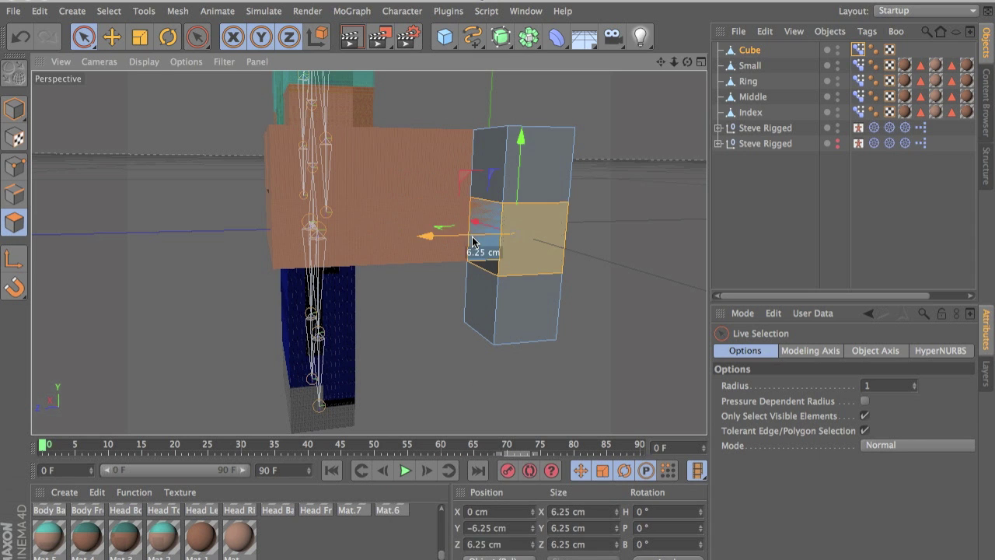
Bridge the open edges around the Cube's middle block to close the gaps in the three-block column.
left_click(617, 318)
right_click(495, 301)
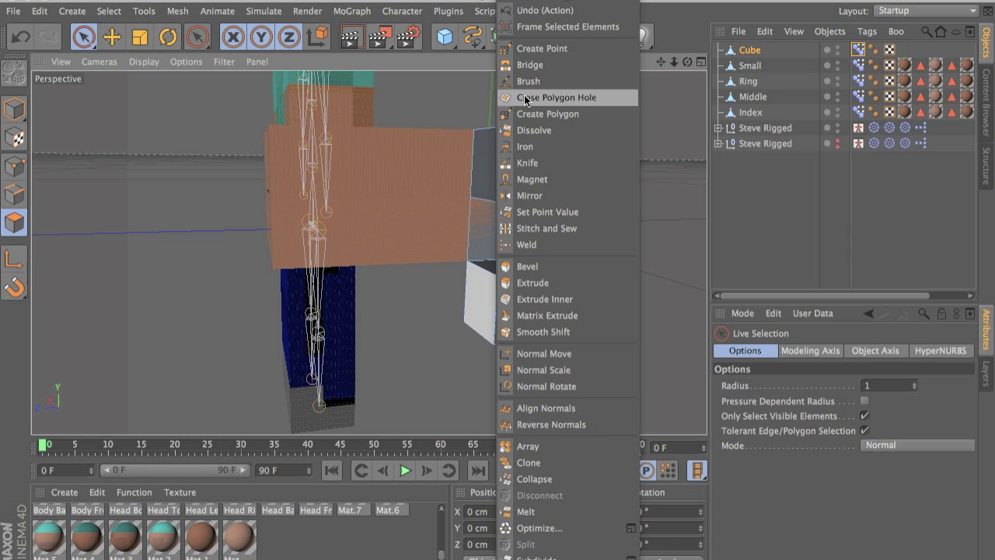
left_click(530, 65)
left_click(14, 194)
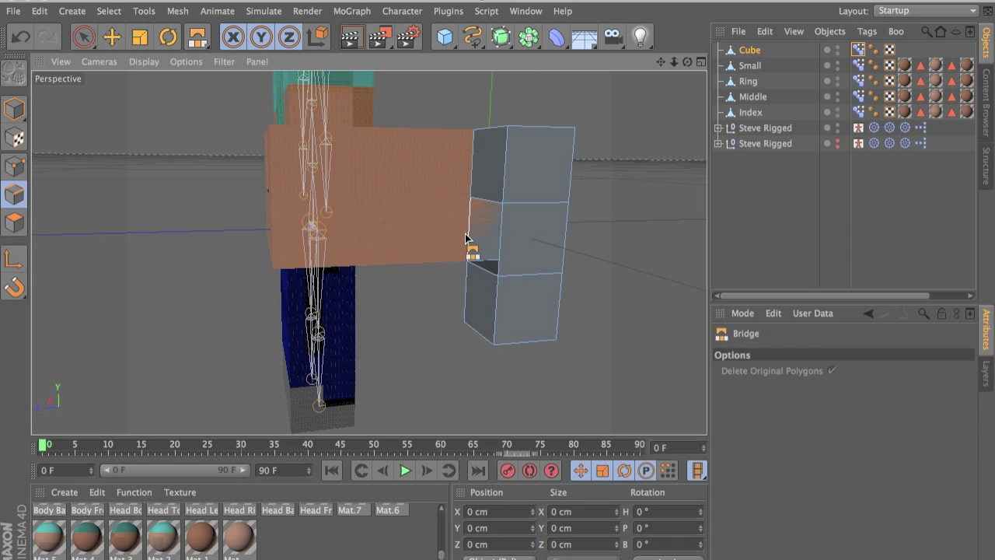
left_click_drag(501, 246, 454, 246)
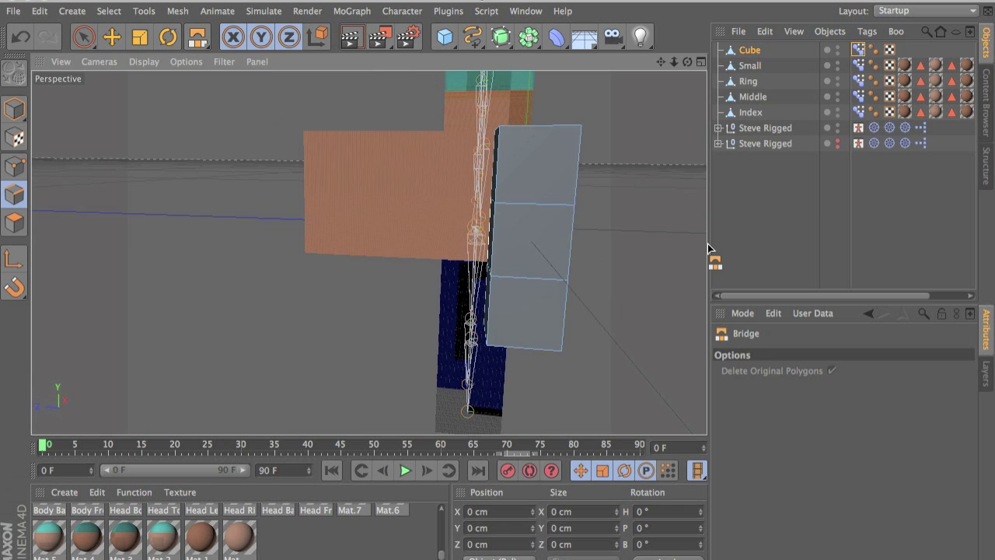
Set Pose.0 of the Cube's Pose Morph to 0% strength, name it 1, and switch the tag to Animate mode.
left_click(857, 50)
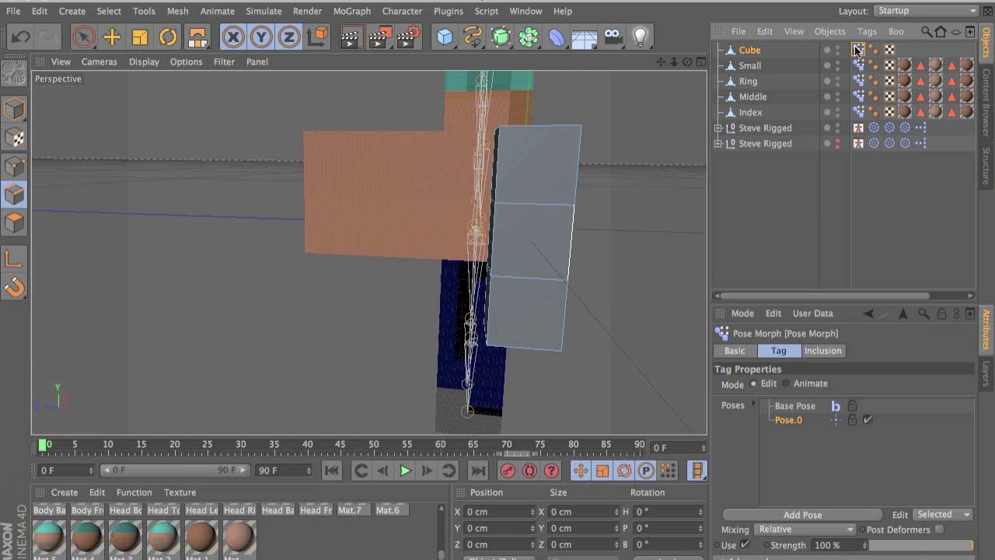
mouse_move(881, 544)
left_mouse_down()
mouse_move(906, 544)
mouse_move(869, 544)
left_mouse_up()
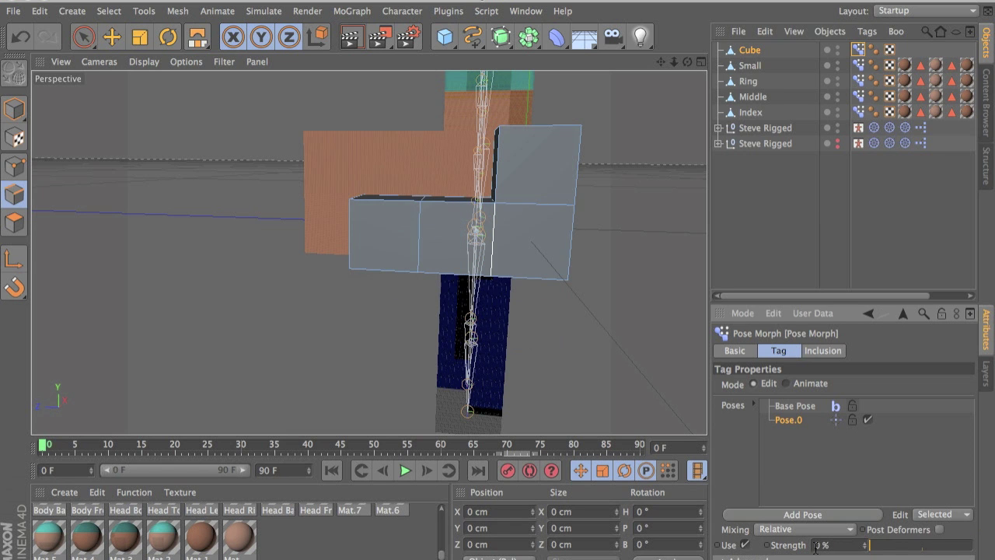
double_click(788, 420)
type("1")
key("Return")
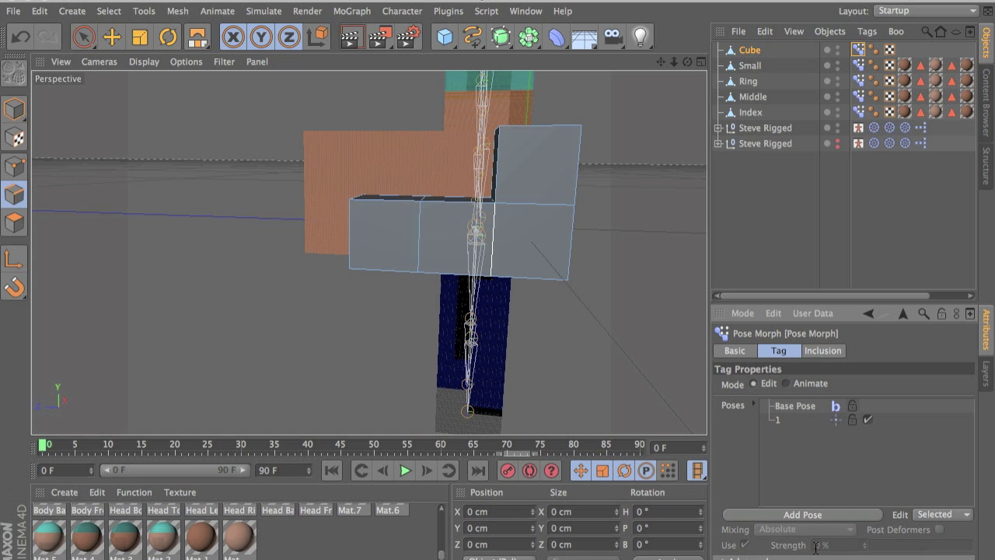
left_click(788, 383)
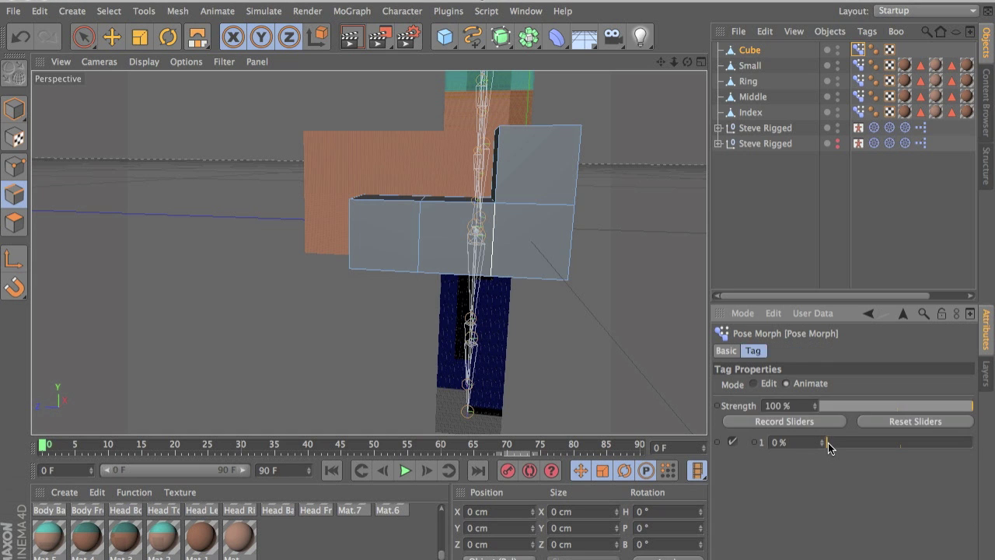
Rename the Cube object as Thumb.
left_click(755, 56)
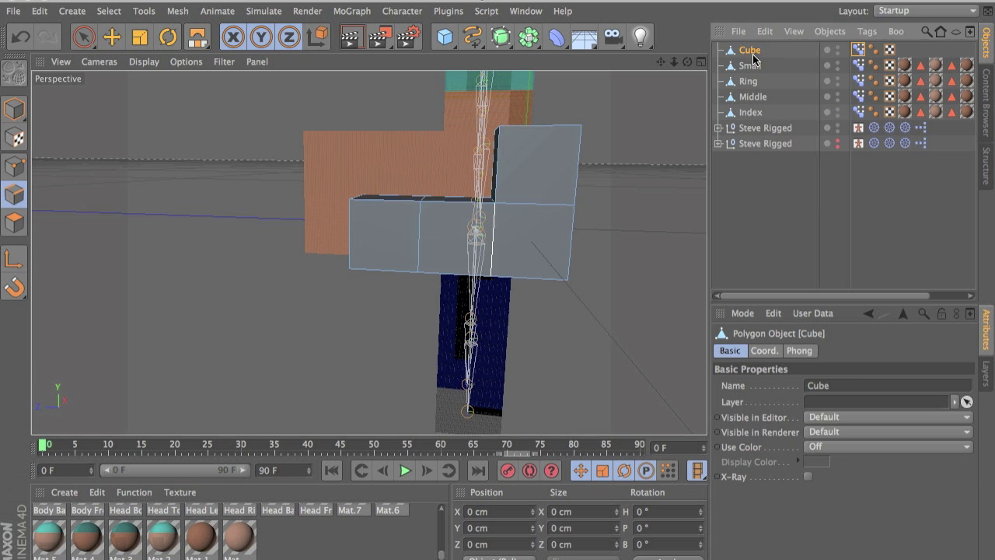
double_click(749, 50)
type("Thumb")
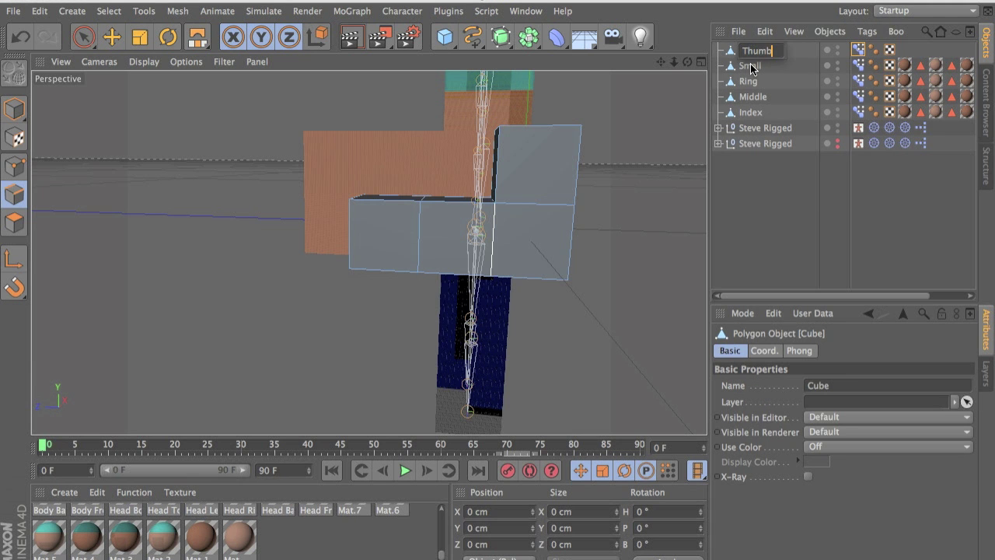
left_click(750, 67)
left_click(738, 31)
left_click(720, 53)
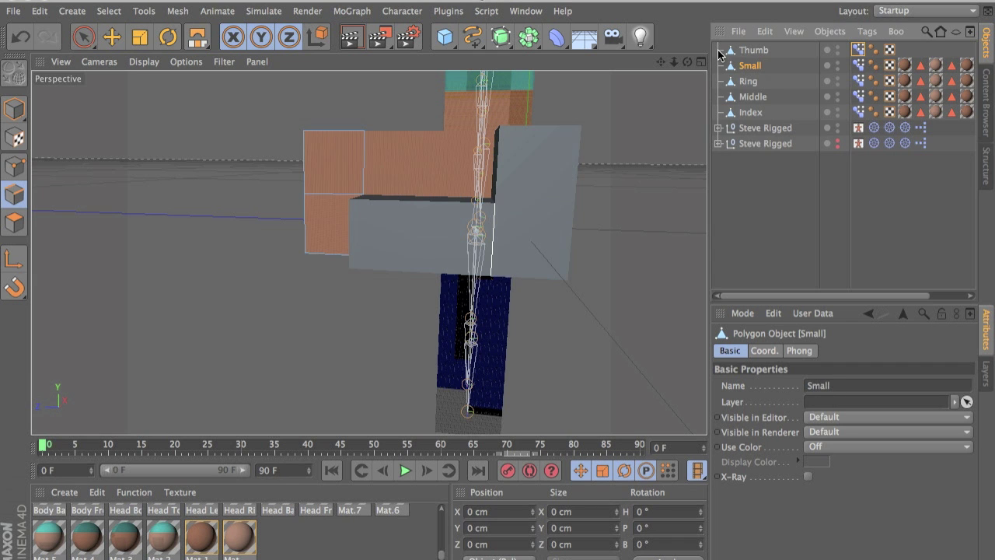
Group the Thumb, Small, Ring, Middle and Index objects under one null.
left_click(750, 51)
left_click(746, 113, "shift")
right_click(746, 113)
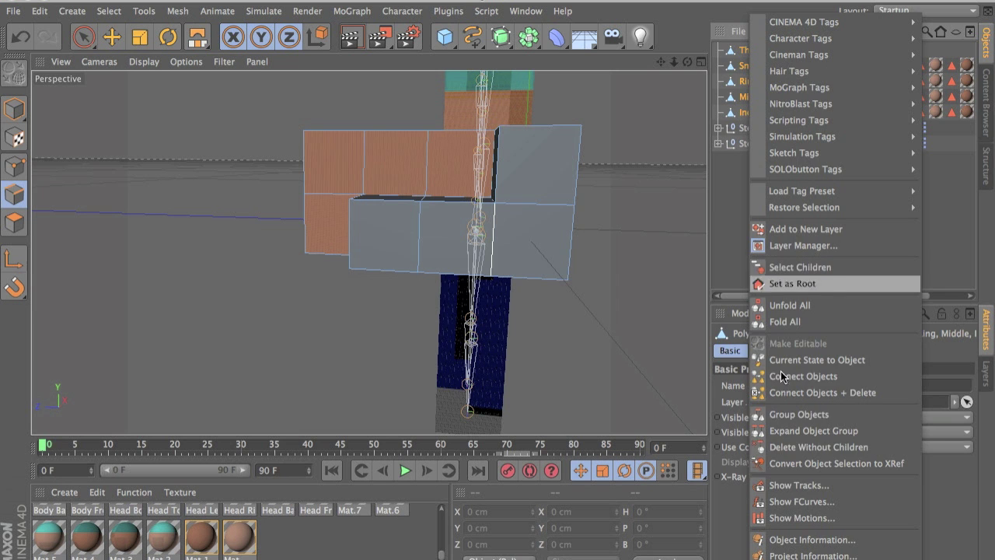
left_click(806, 416)
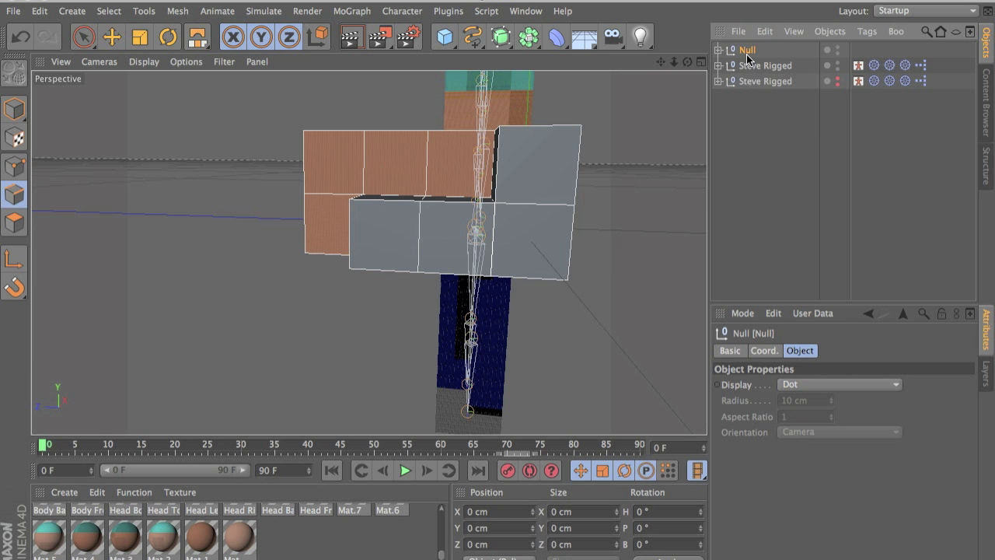
Add an XPresso tag to the digits' null and unfold the null's children.
left_click_drag(544, 209, 700, 128, "alt")
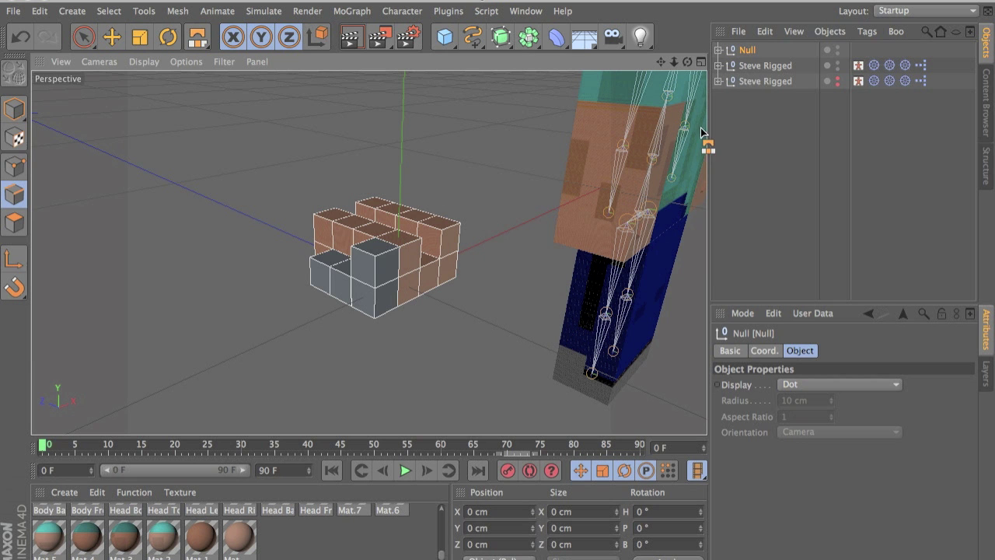
right_click(740, 54)
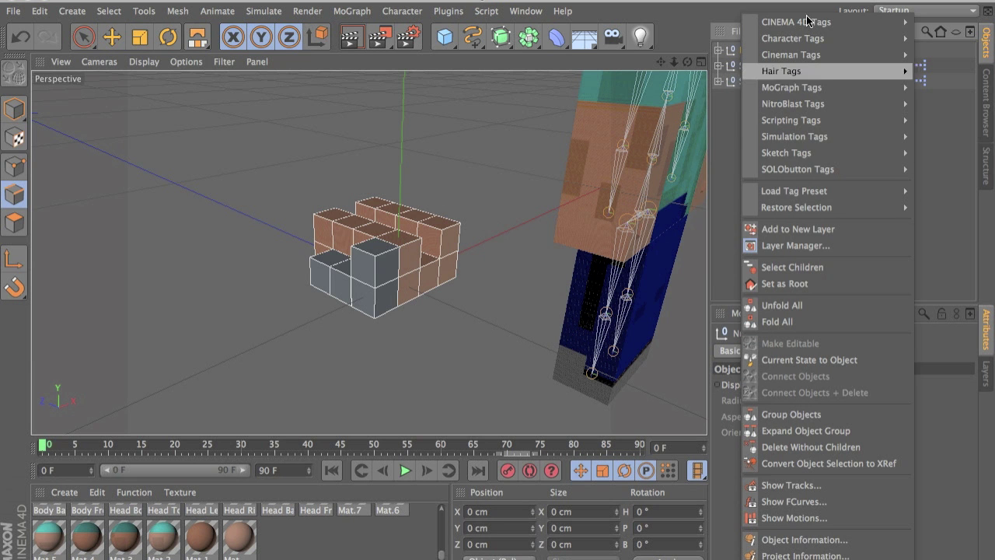
mouse_move(808, 23)
left_click(649, 381)
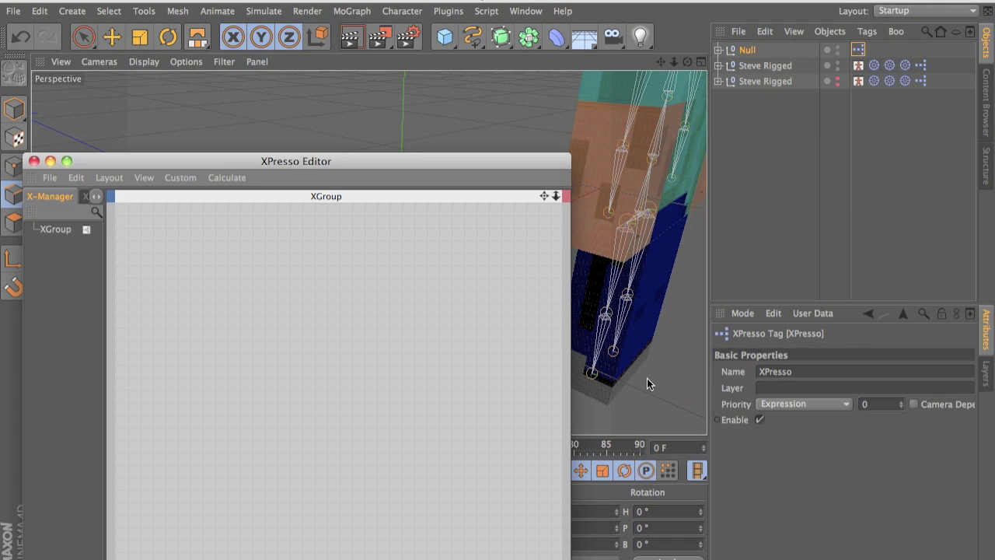
left_click(718, 50)
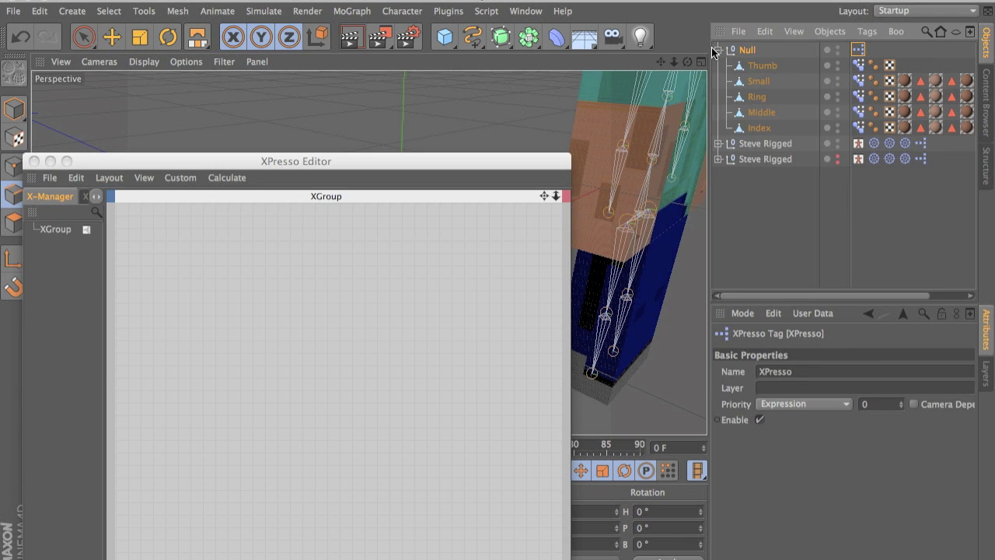
Add a Boolean user data entry named 1 to the Thumb object.
left_click(764, 66)
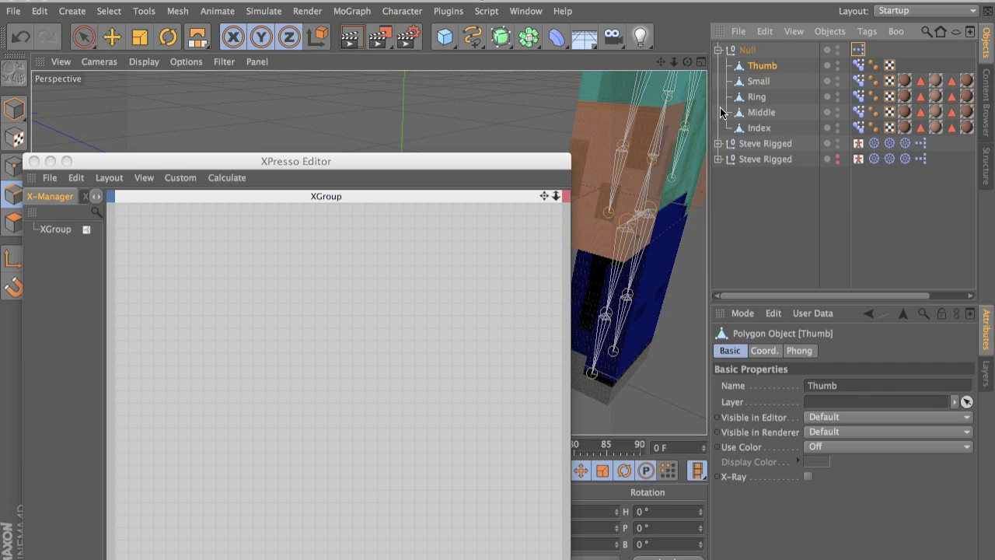
left_click_drag(460, 167, 468, 303)
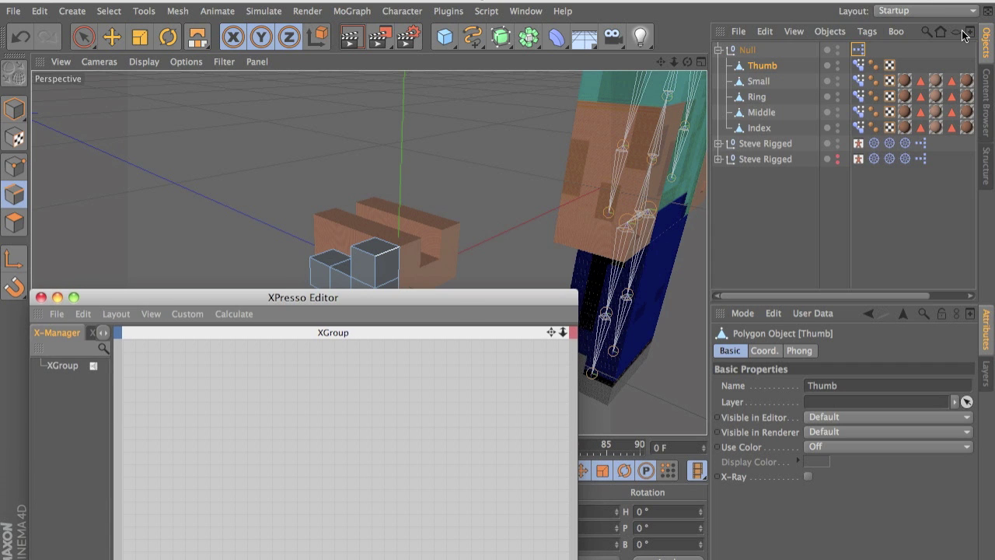
left_click(777, 65)
left_click(811, 313)
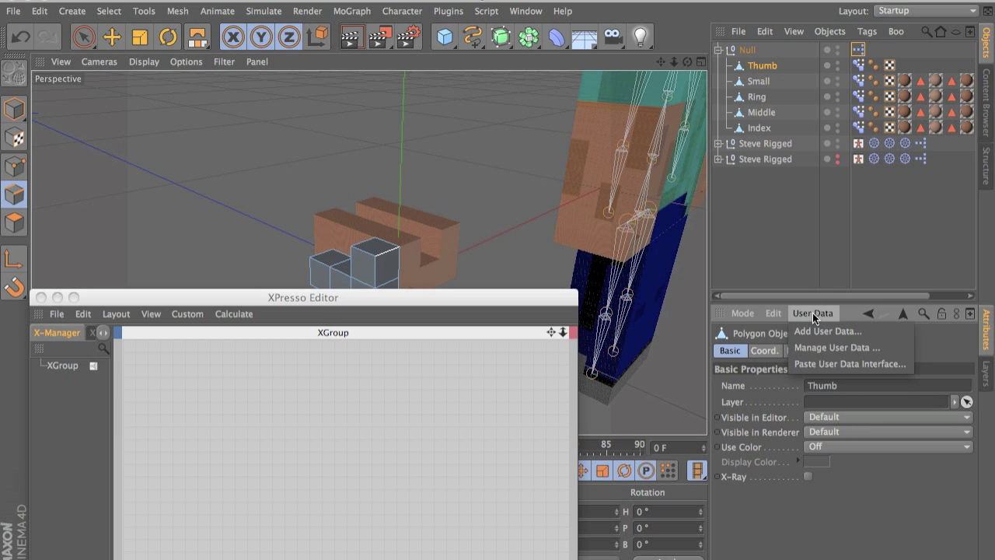
left_click(765, 88)
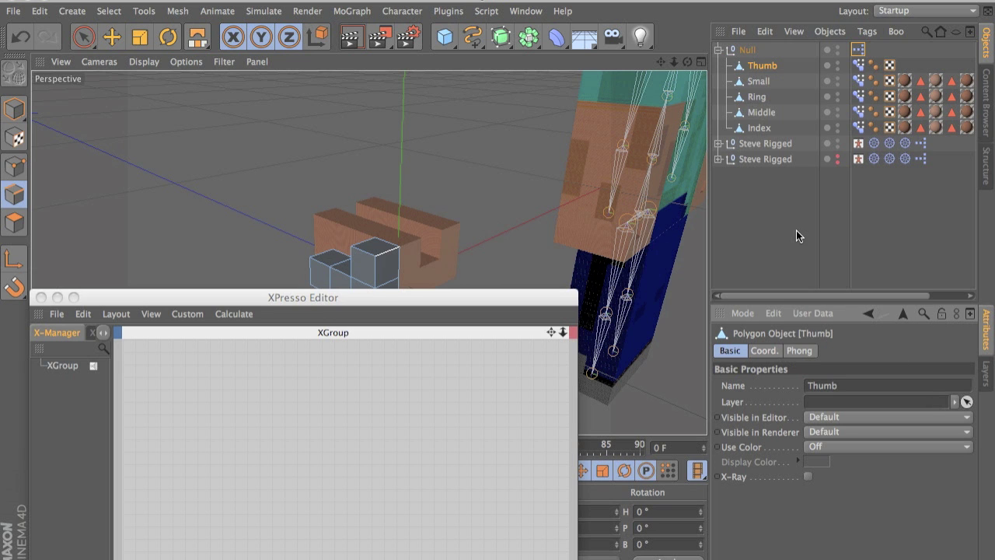
left_click(812, 313)
left_click(821, 337)
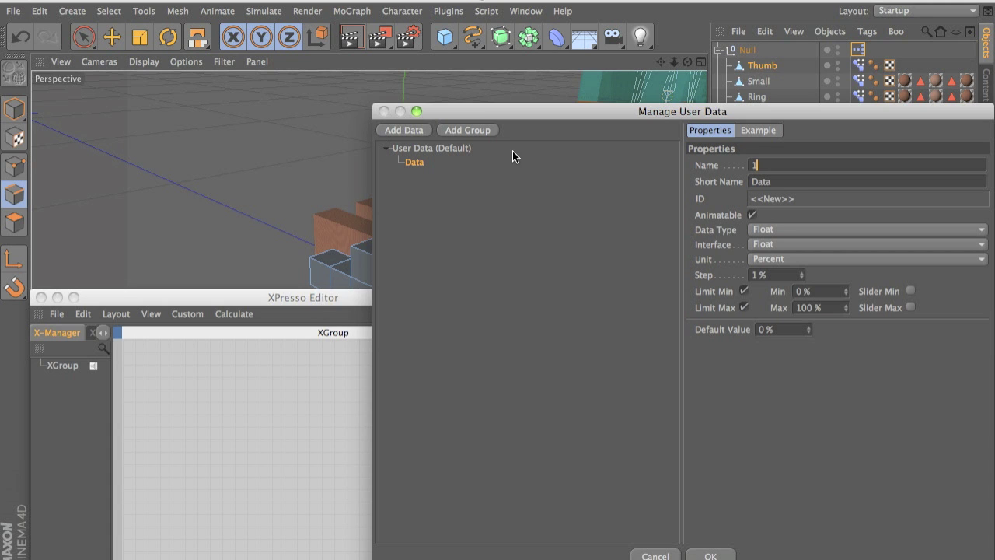
key("Return")
left_click(774, 229)
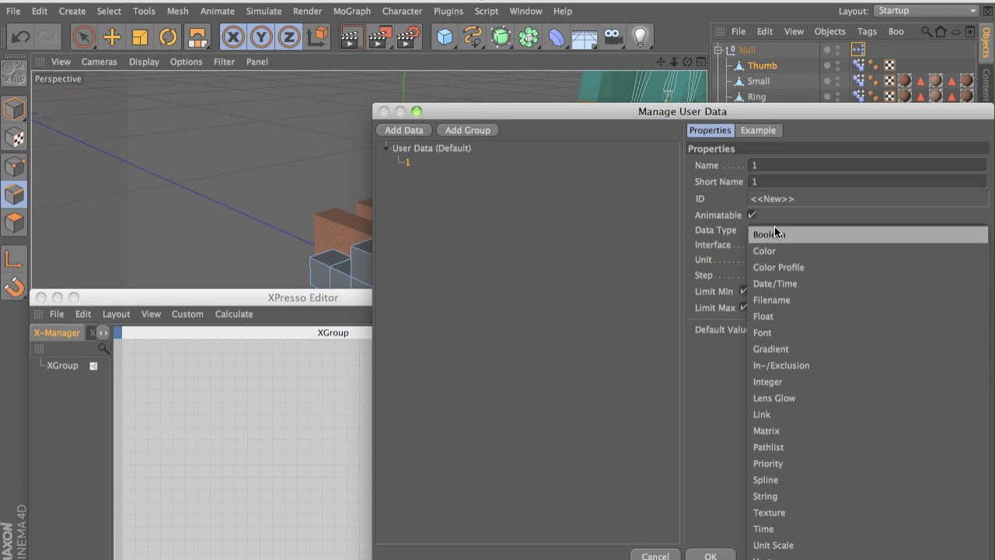
left_click(775, 233)
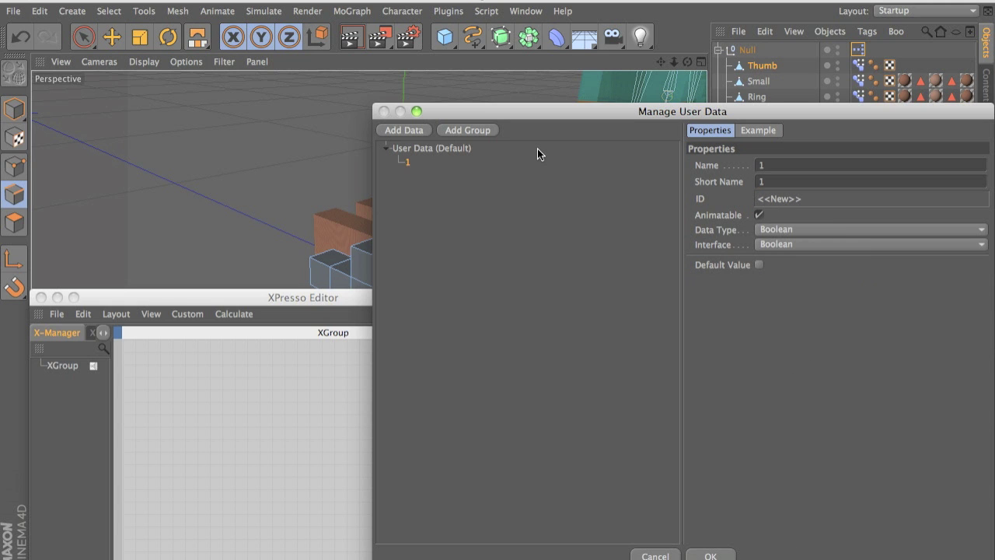
left_click(710, 556)
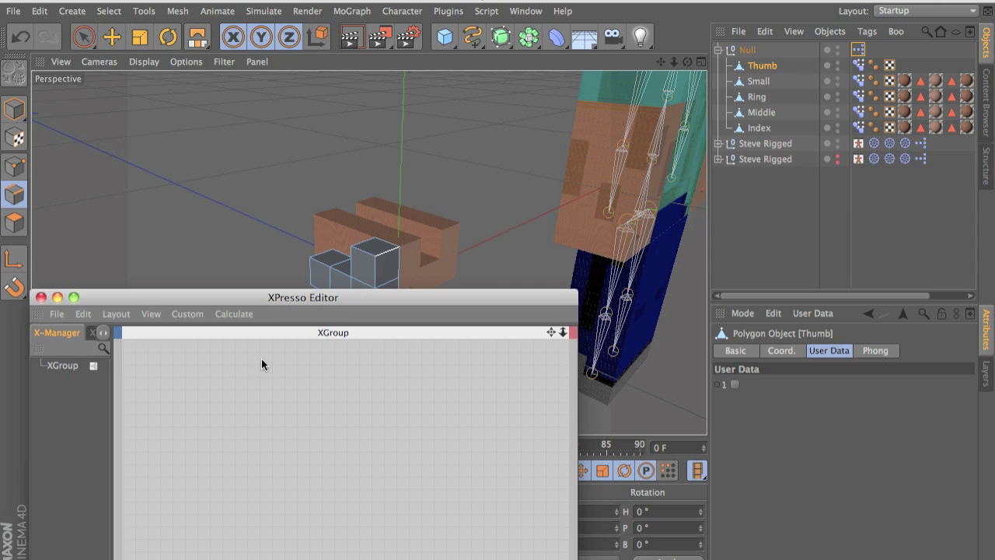
Add the Thumb object as a node in the XPresso group and give it user data 1 as an output.
left_click_drag(301, 301, 315, 152)
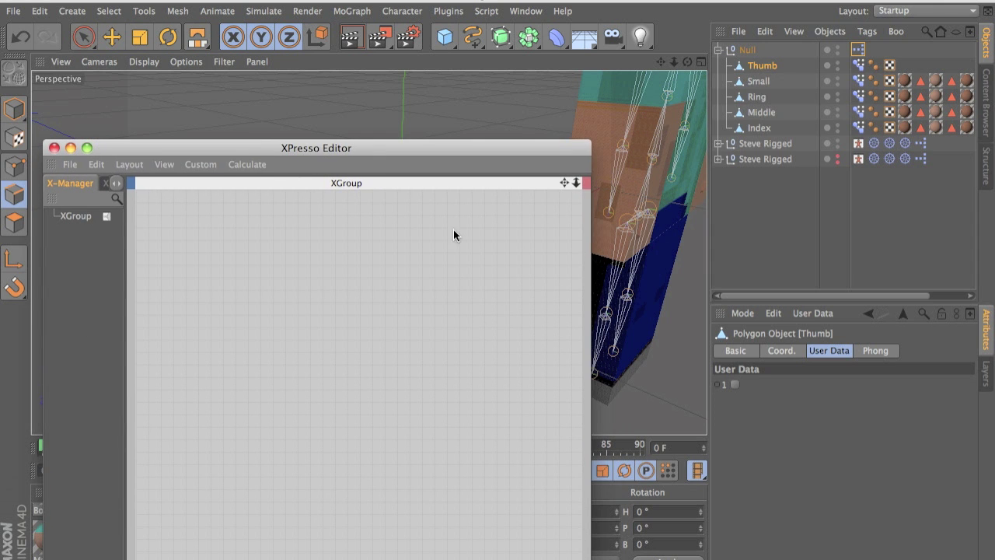
left_click_drag(763, 66, 391, 184)
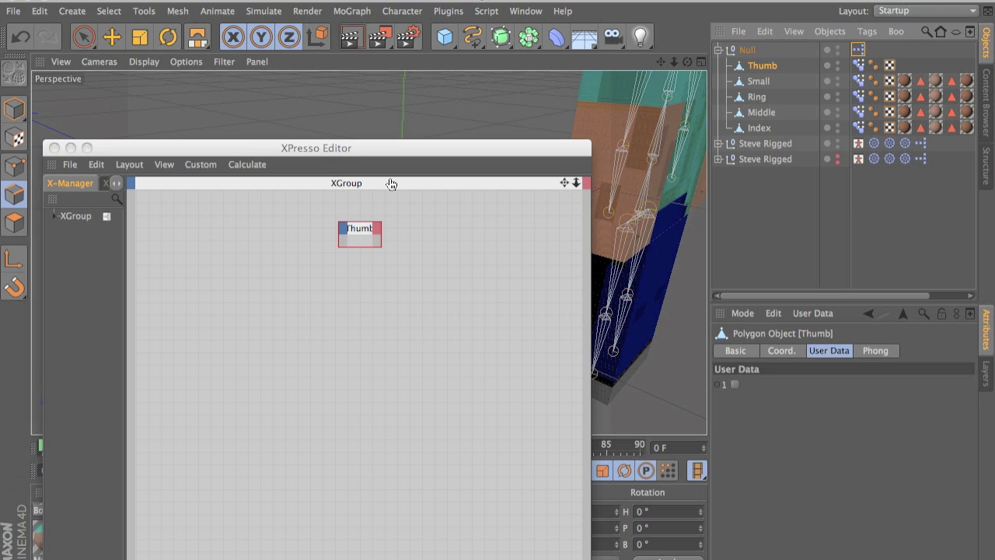
left_click_drag(358, 232, 218, 243)
left_click(236, 239)
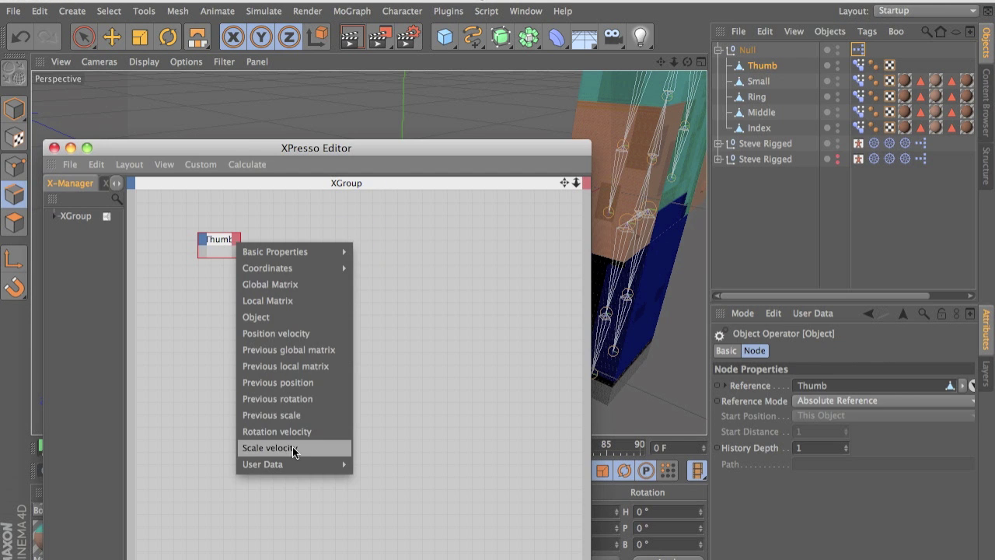
left_click(353, 468)
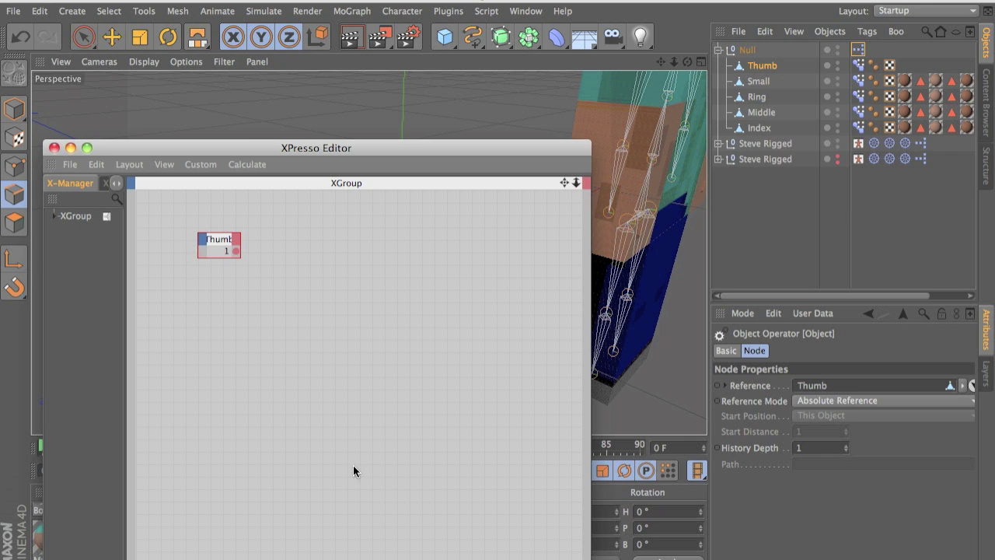
mouse_move(221, 257)
left_mouse_down()
mouse_move(222, 277)
mouse_move(216, 258)
left_mouse_up()
Add the Thumb's Pose Morph tag as a node beside the Thumb node with 1 Strength as its input.
left_click_drag(857, 67, 281, 247)
left_click(269, 243)
mouse_move(302, 316)
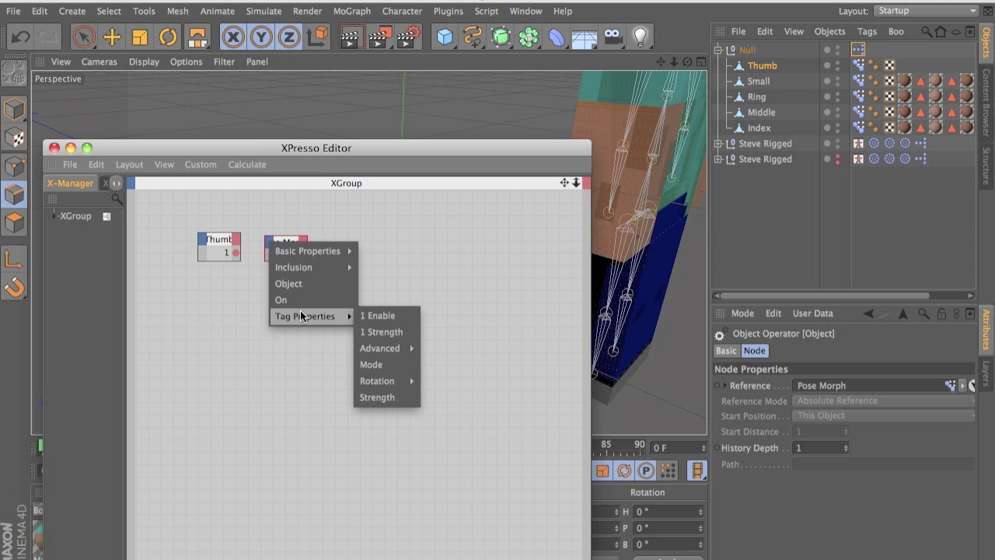
left_click(311, 210)
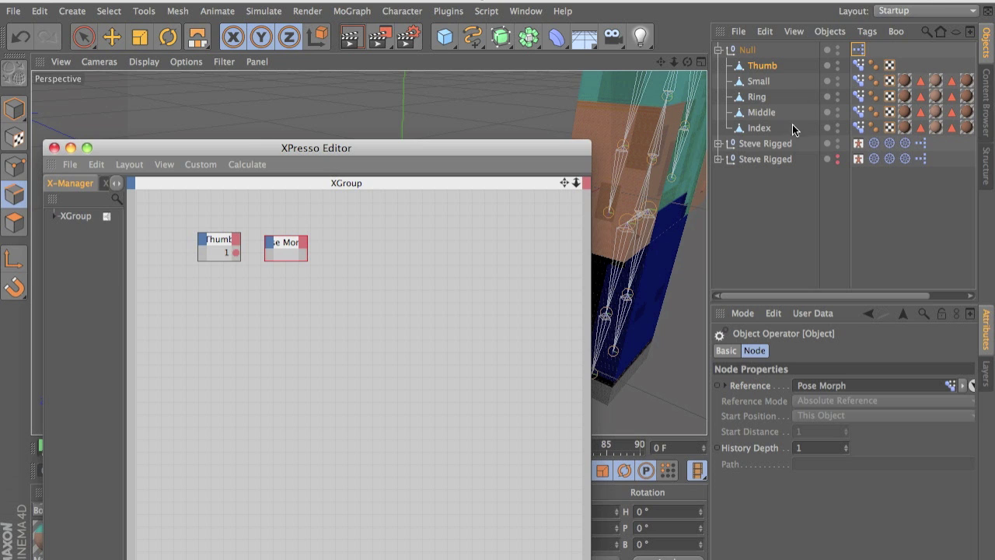
left_click(270, 244)
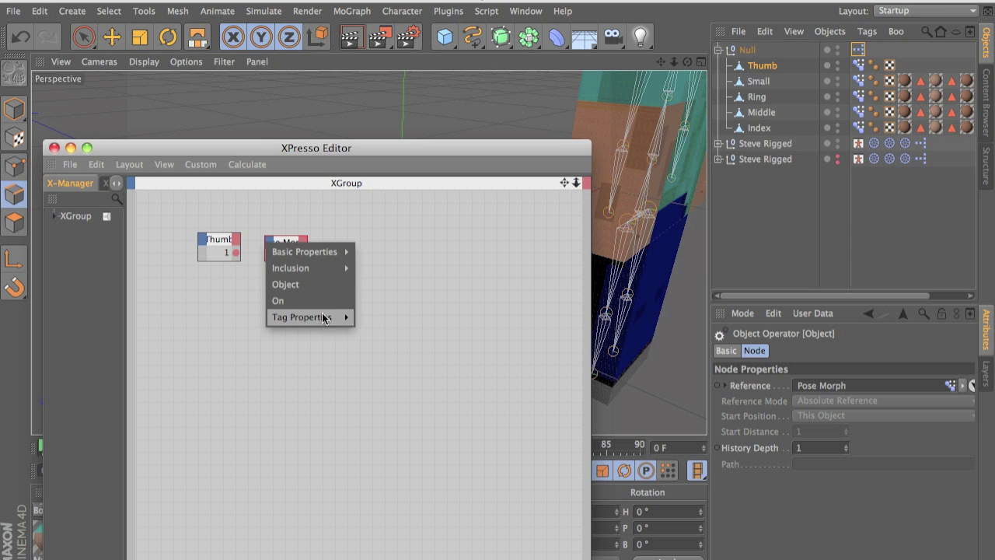
mouse_move(322, 317)
left_click(374, 332)
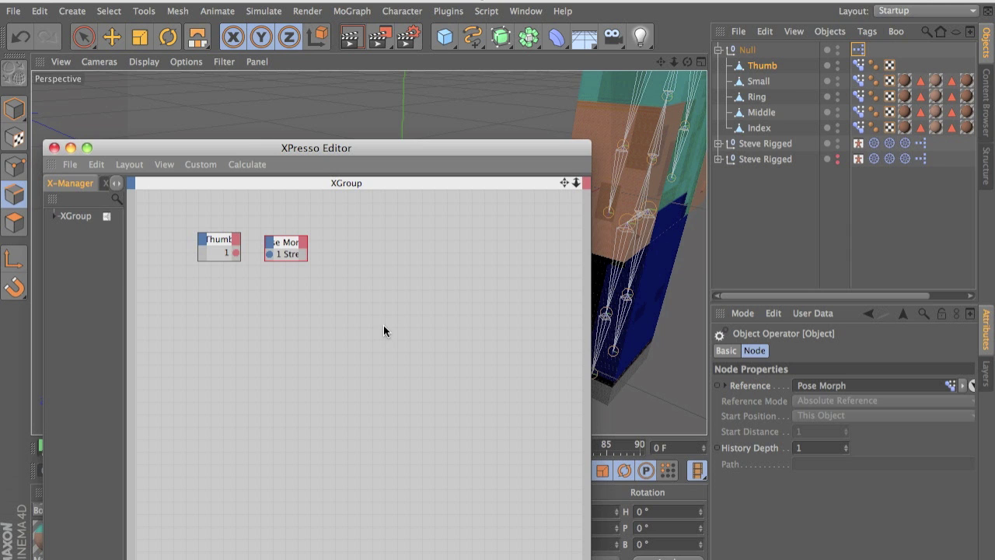
Connect the Thumb node's output 1 to the Pose Morph node's 1 Strength input and close the XPresso Editor.
left_click(270, 244)
mouse_move(314, 318)
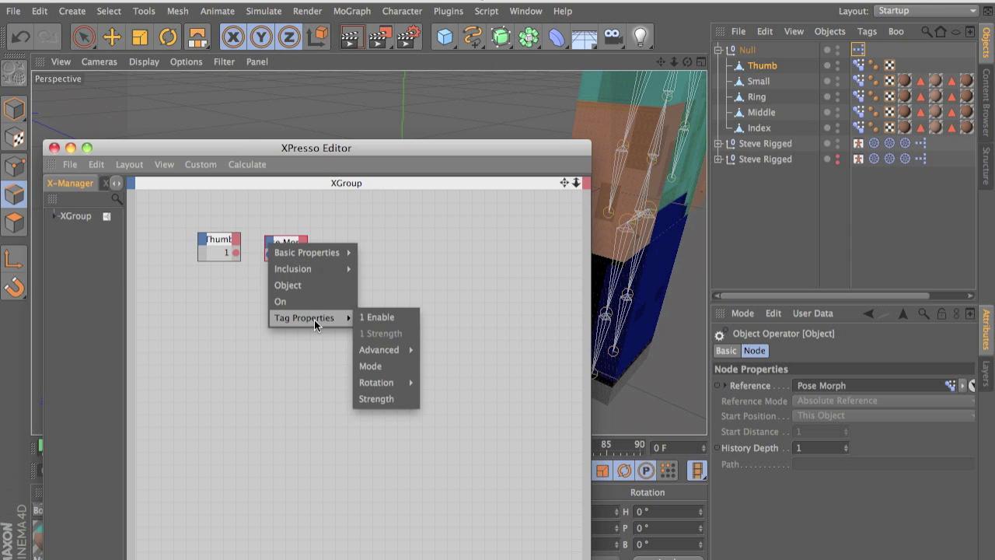
left_click(428, 238)
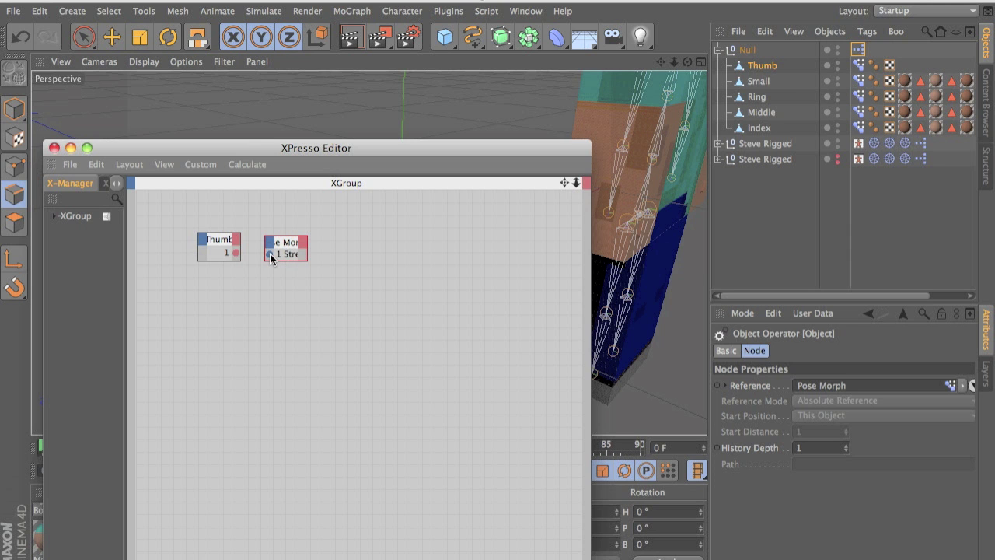
left_click(234, 253)
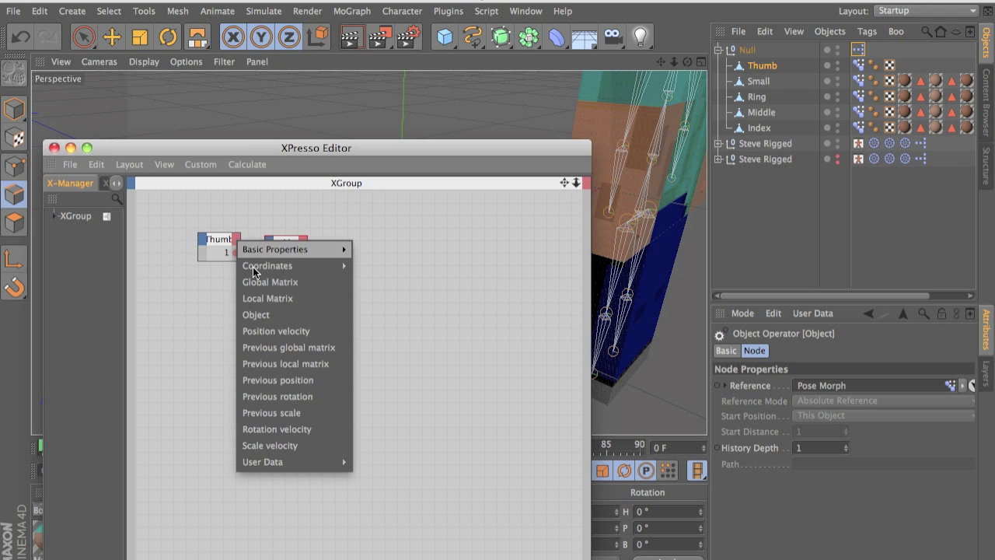
mouse_move(338, 462)
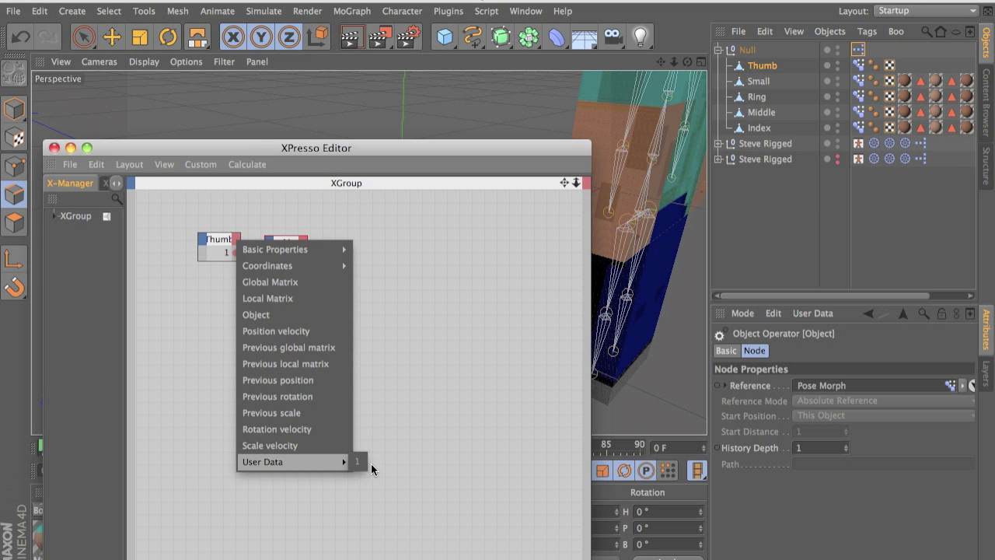
left_click(101, 164)
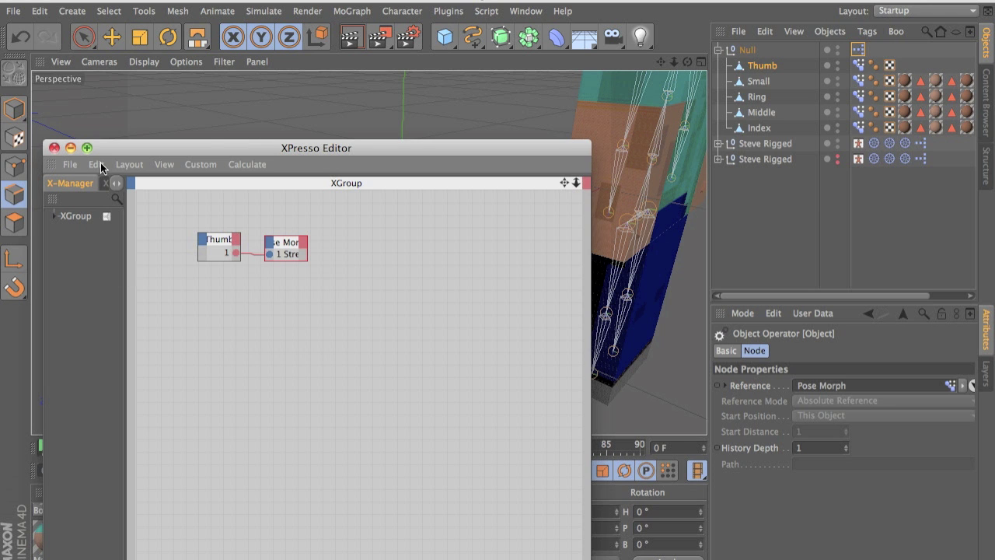
left_click(54, 148)
Switch to Model mode and toggle the Thumb object's user data 1 to test its pose.
left_click(383, 285)
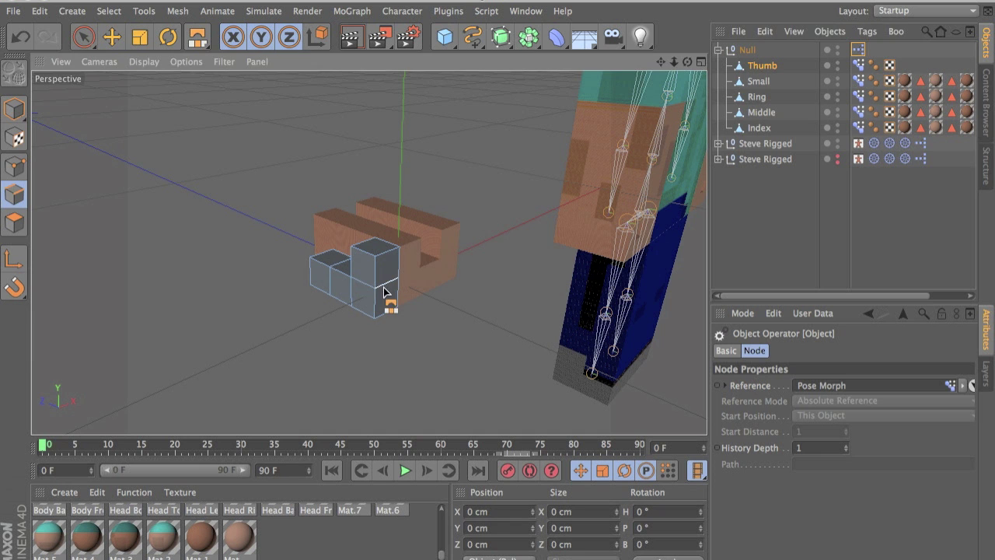
left_click(20, 115)
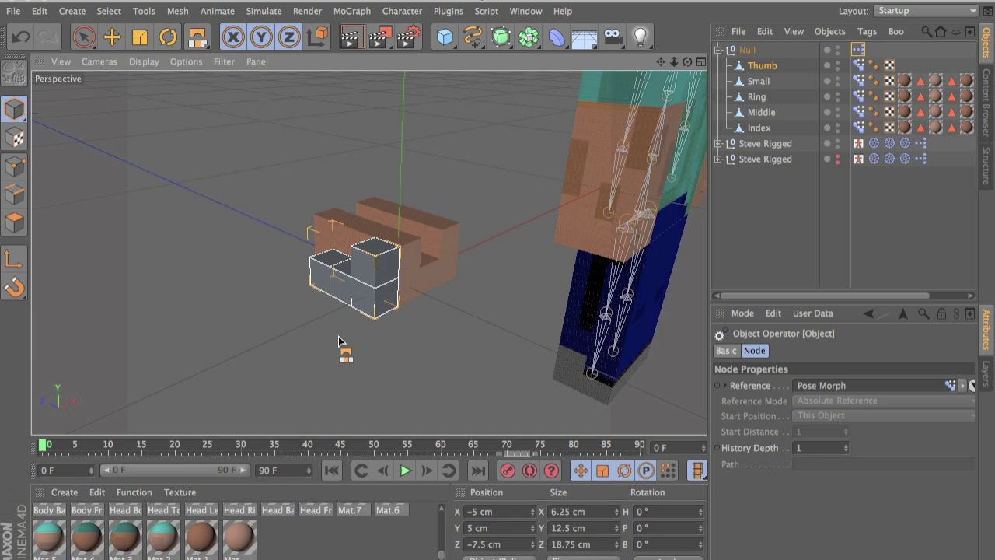
left_click(794, 322)
left_click(817, 224)
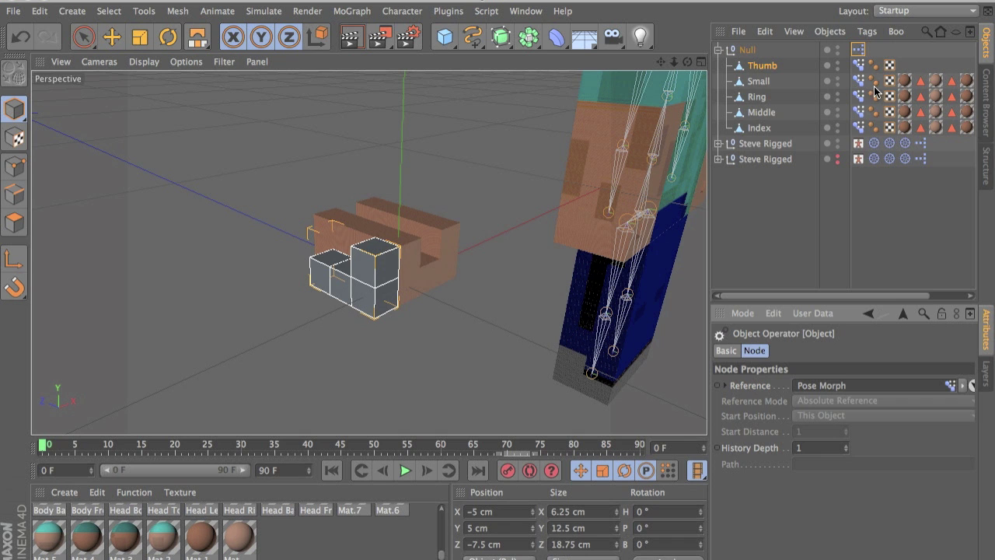
left_click(775, 65)
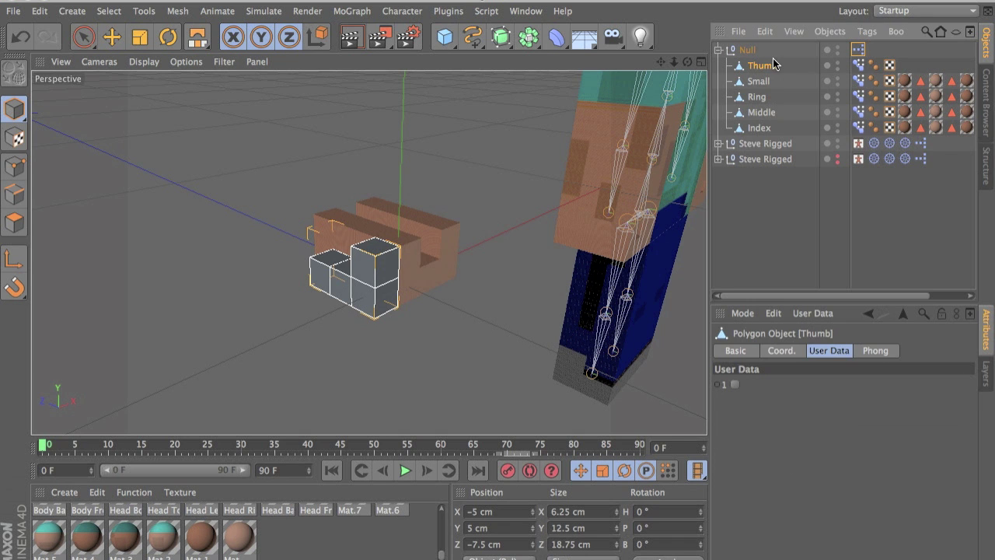
left_click(759, 382)
left_click(758, 377)
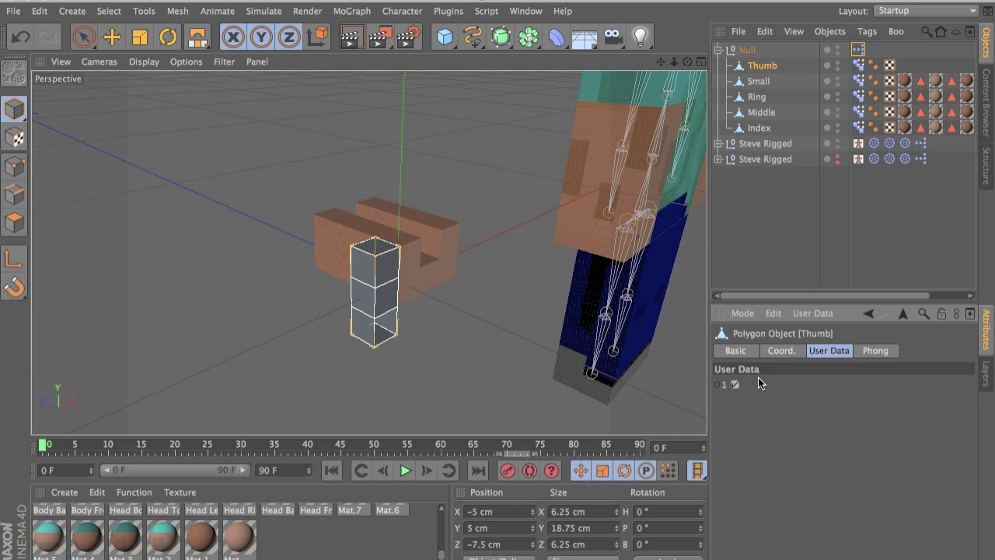
left_click(757, 377)
left_click(757, 377)
Examine the thumb's pose up close and from several sides.
right_click_drag(429, 326, 465, 328, "alt")
scroll(466, 328, "up", 5)
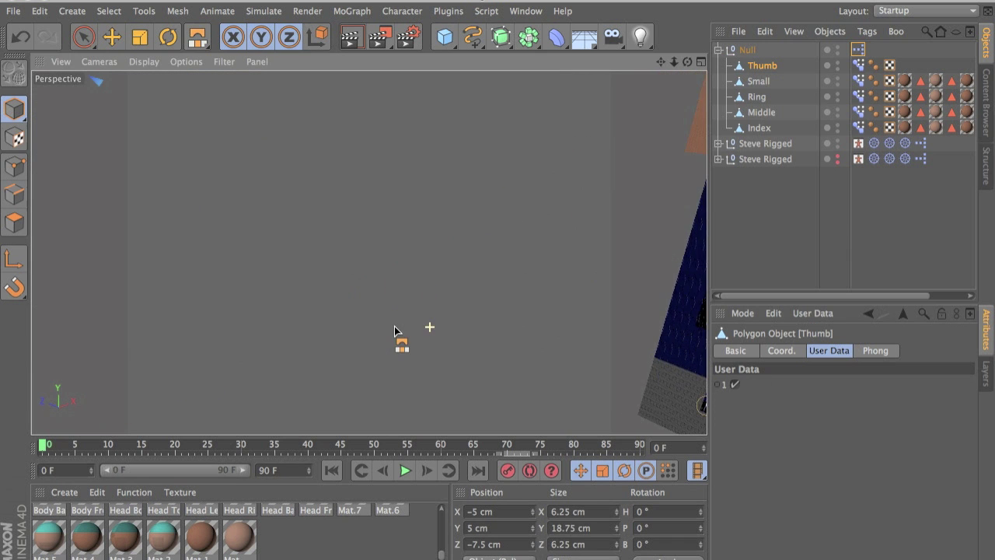
scroll(300, 356, "down", 5)
middle_click_drag(252, 349, 539, 308, "alt")
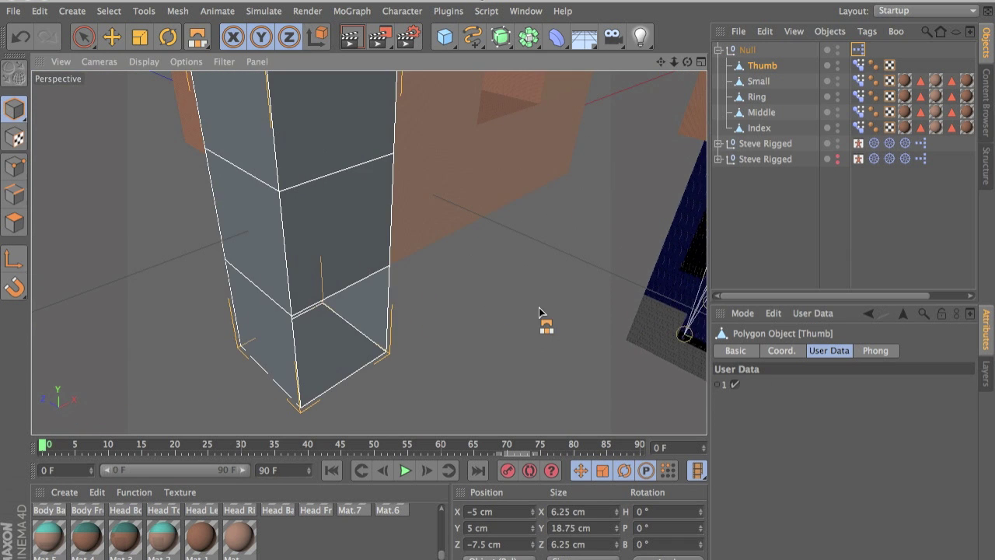
left_click_drag(368, 252, 428, 195, "alt")
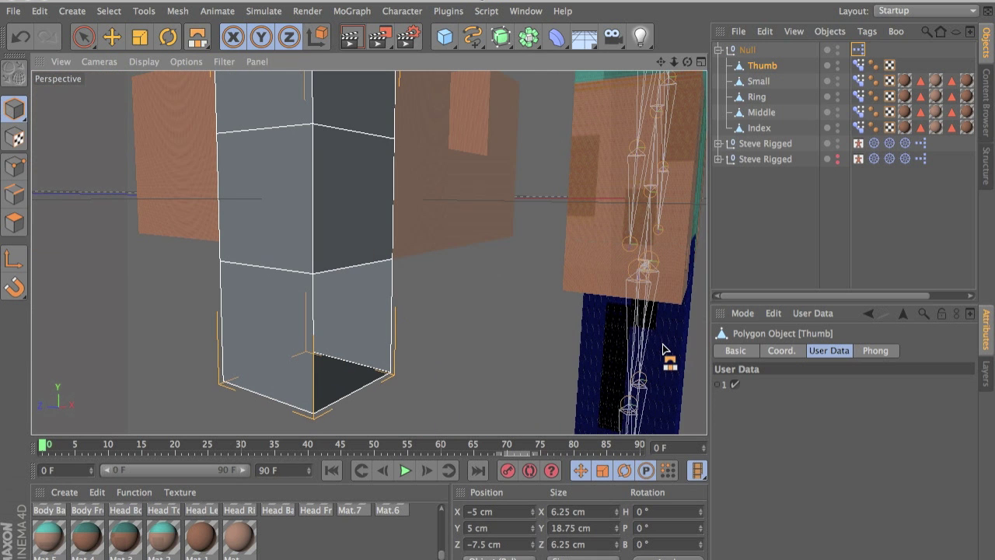
scroll(350, 311, "down", 10)
left_click_drag(369, 251, 217, 285, "alt")
scroll(363, 331, "up", 4)
scroll(217, 285, "up", 1)
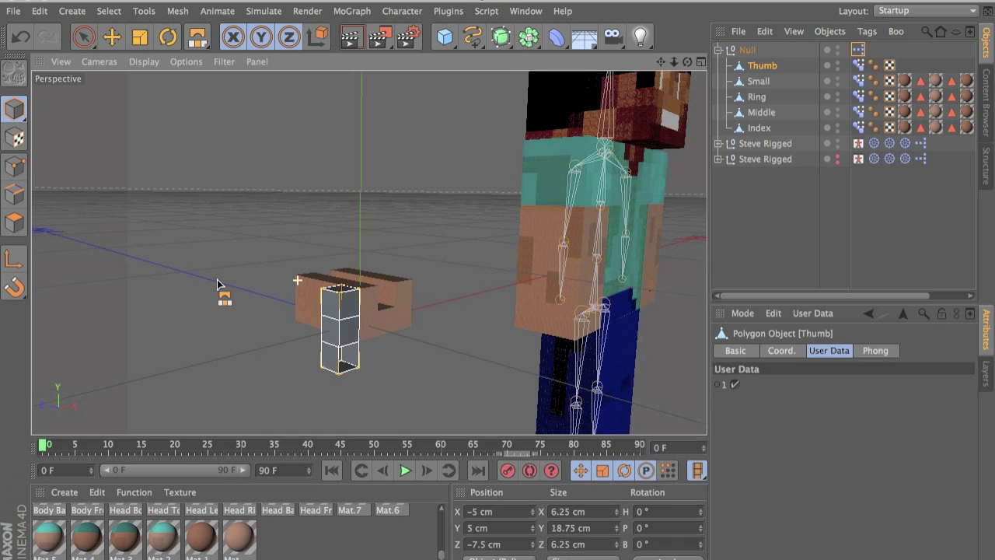
left_click_drag(438, 300, 391, 318, "alt")
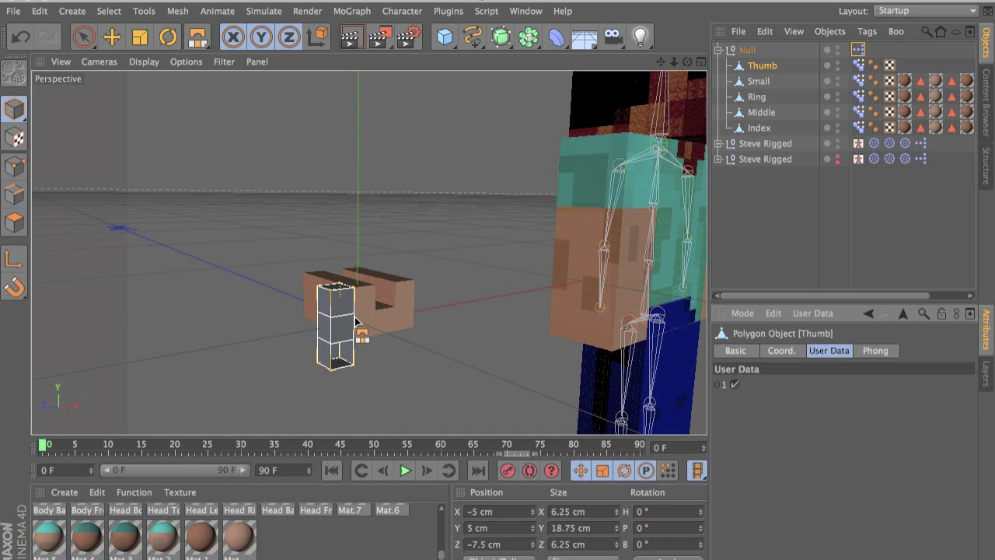
Place the Thumb's user data 1 in the viewport as a heads-up control.
left_click(355, 321)
left_click(354, 321)
left_click(354, 321)
left_click(355, 321)
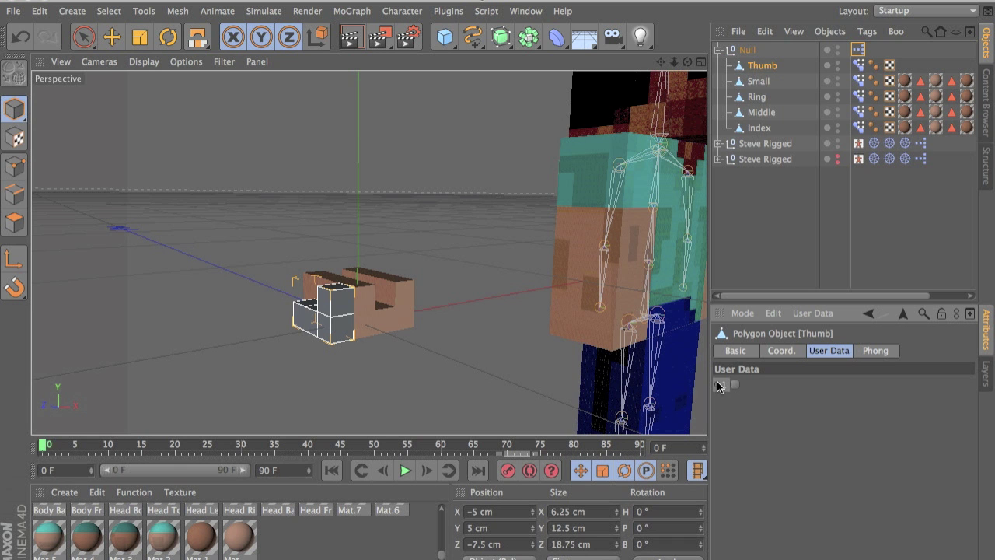
left_click_drag(643, 178, 362, 197, "alt")
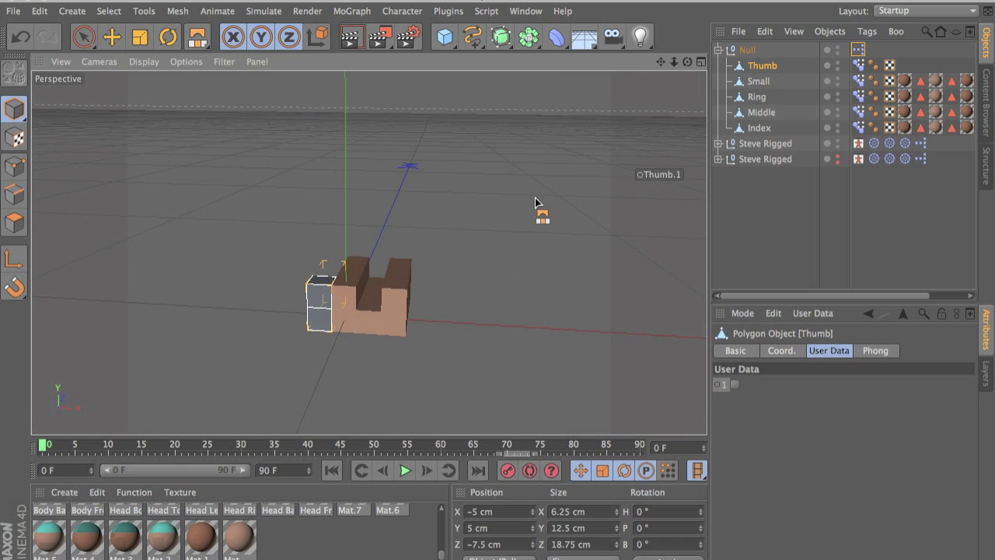
Toggle the thumb's pose on and off with the Thumb.1 viewport control.
left_click(658, 179)
left_click(658, 180)
left_click(658, 180)
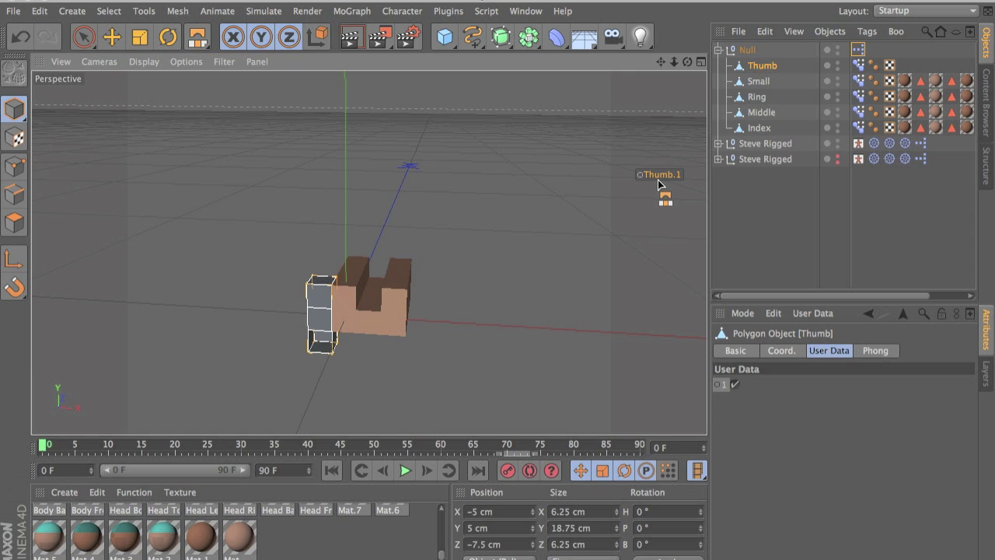
left_click(658, 180)
scroll(265, 303, "up", 3)
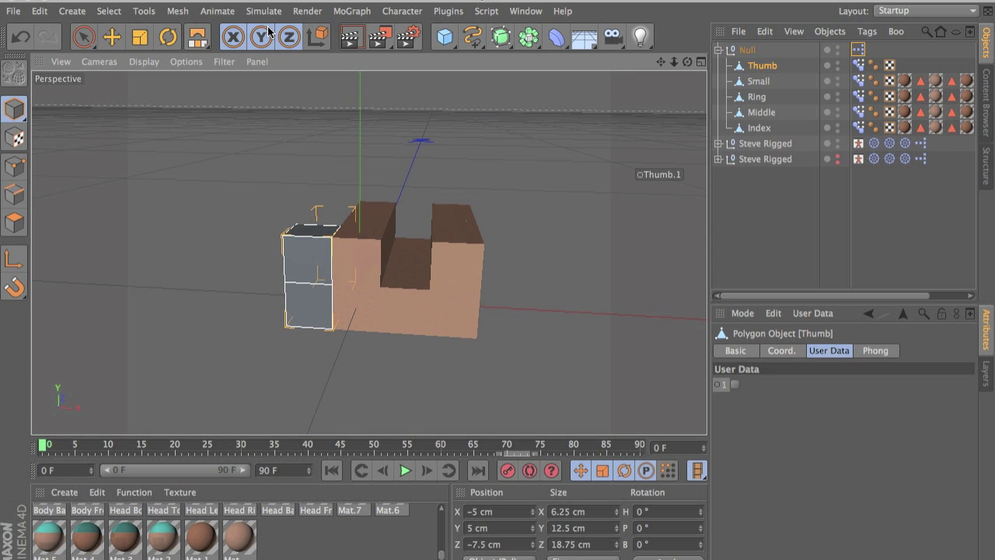
Reopen the digits' null's XPresso expression and select the Index object.
left_click(765, 87)
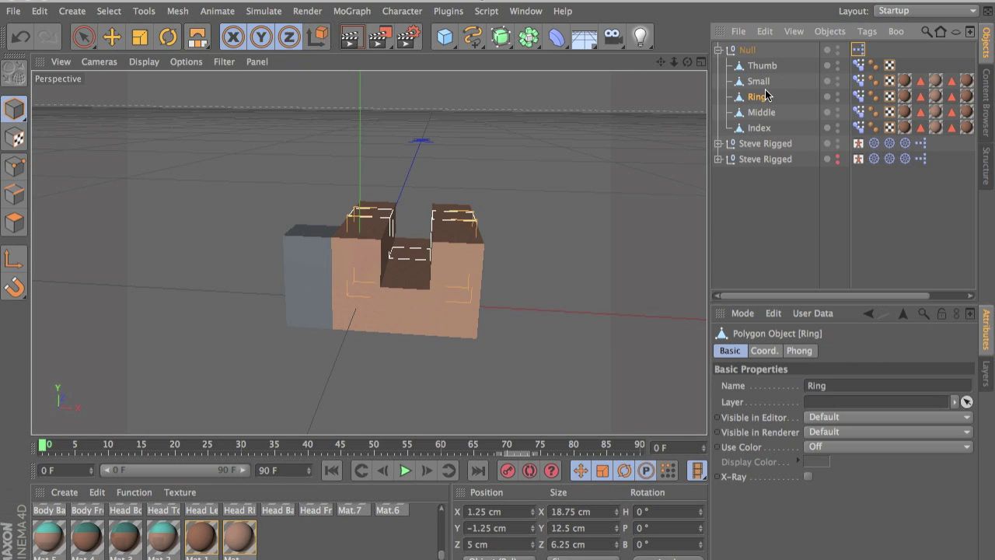
left_click(763, 129)
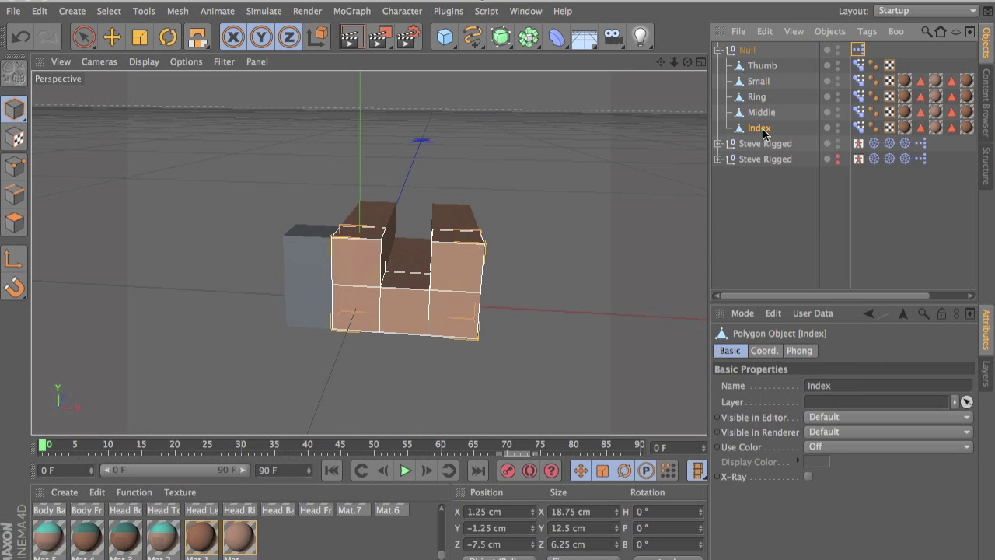
double_click(858, 65)
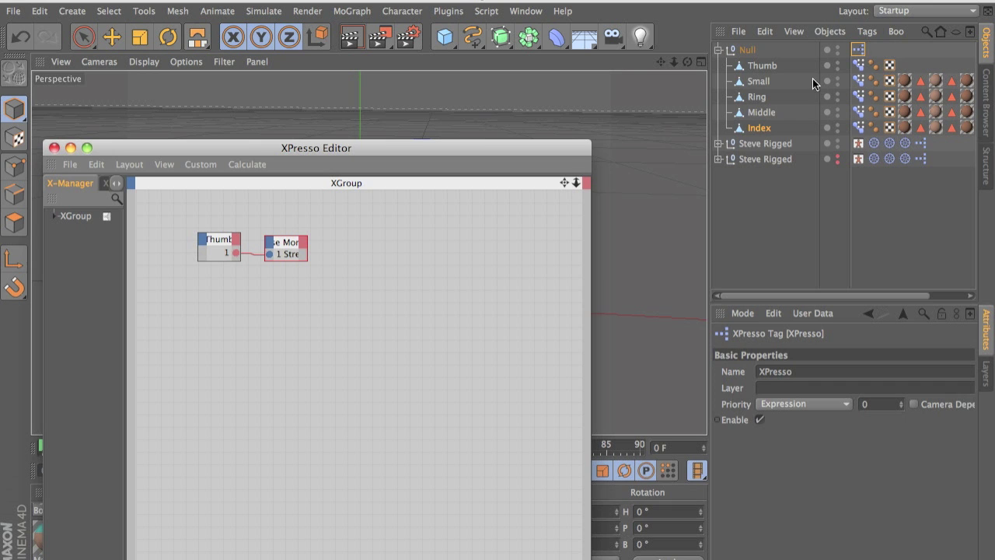
left_click(764, 129)
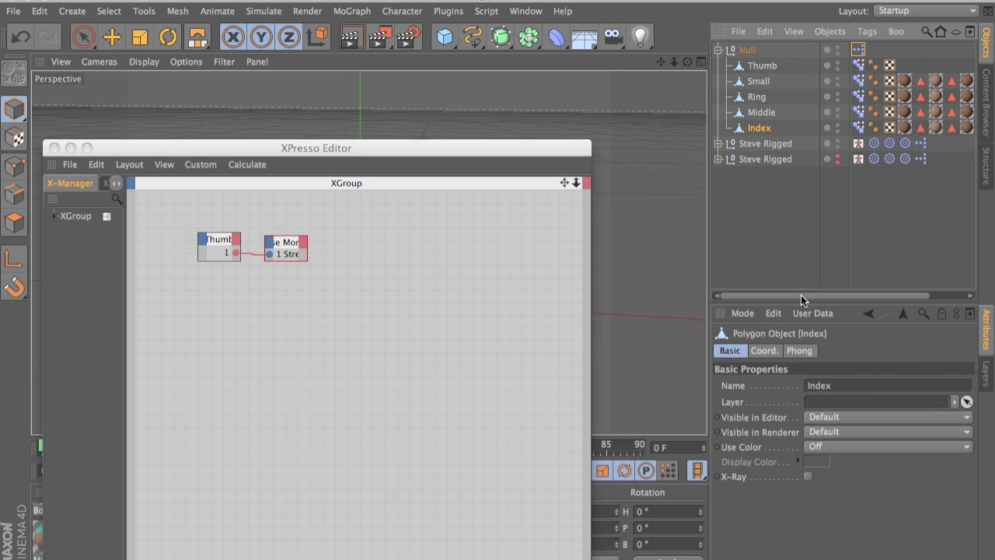
Add a user data entry named 1 with the Boolean data type to the Index object.
left_click(808, 311)
left_click(809, 335)
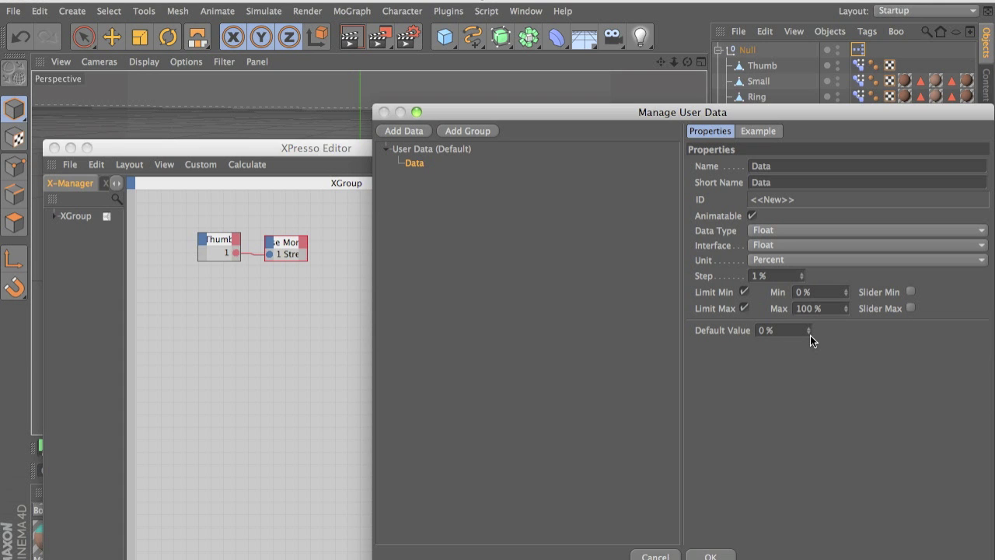
type("I")
left_click(784, 232)
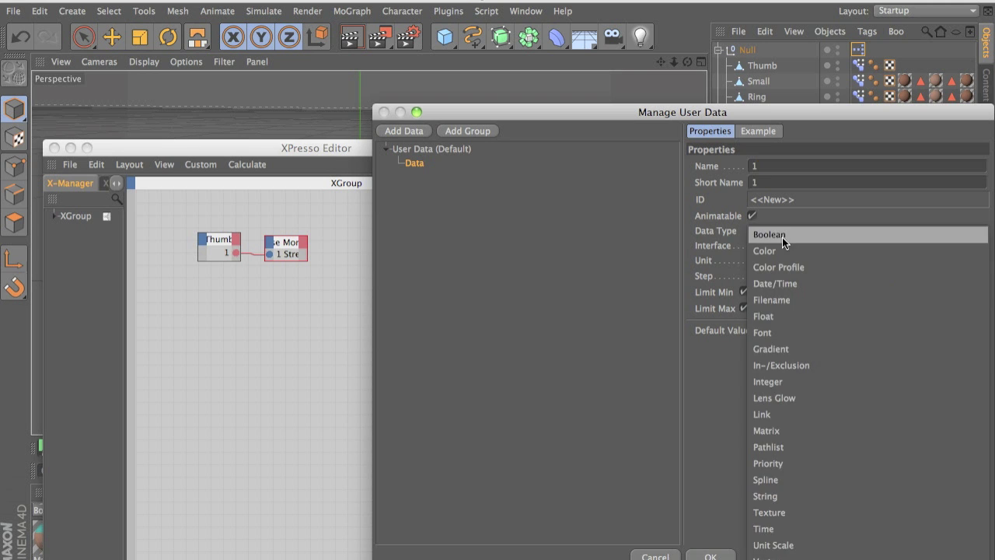
left_click(782, 237)
Add a second Boolean user data entry named 2 to the Index object and confirm the user data.
double_click(542, 181)
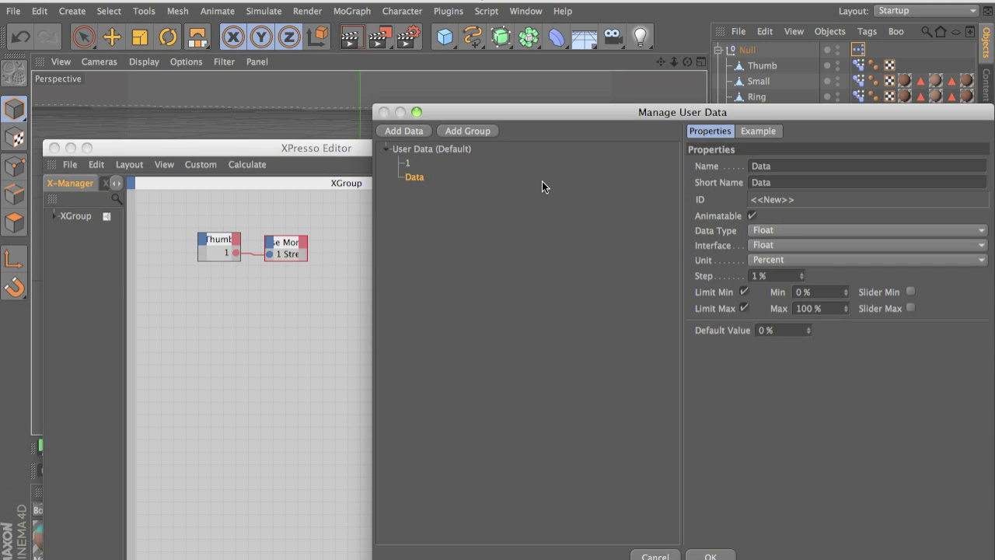
double_click(828, 166)
type("2")
left_click(842, 231)
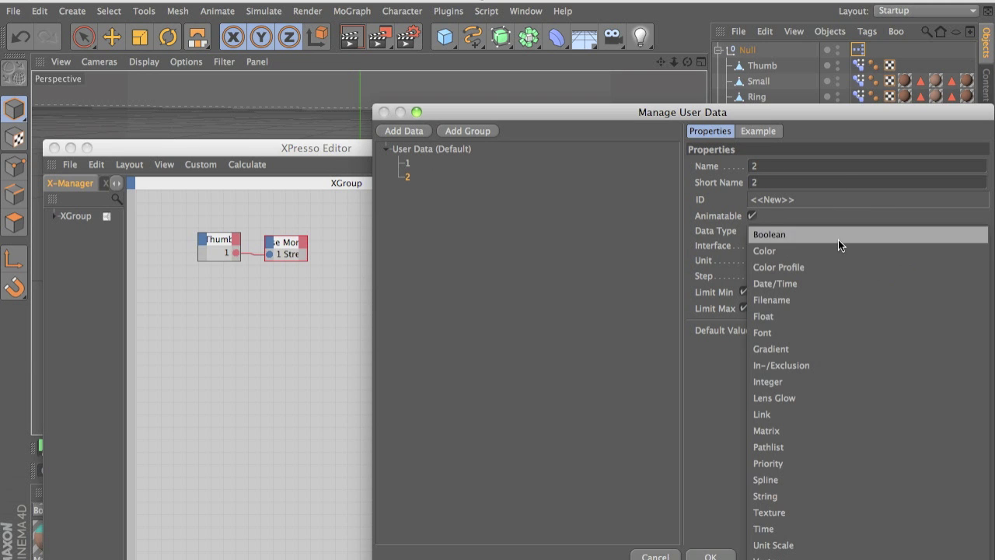
left_click(838, 240)
left_click(706, 554)
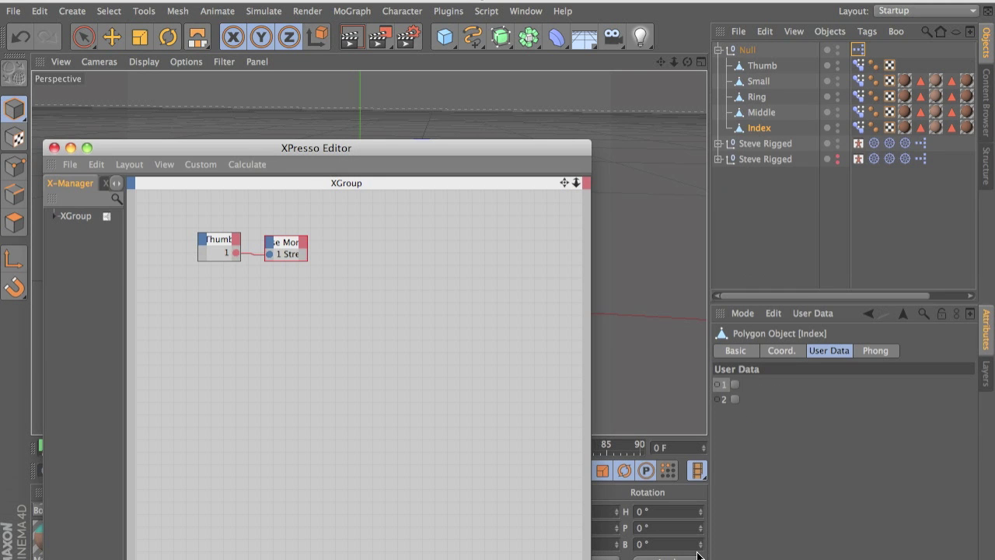
Add the Index object and its Pose Morph tag as nodes in the XPresso group.
left_click(858, 127)
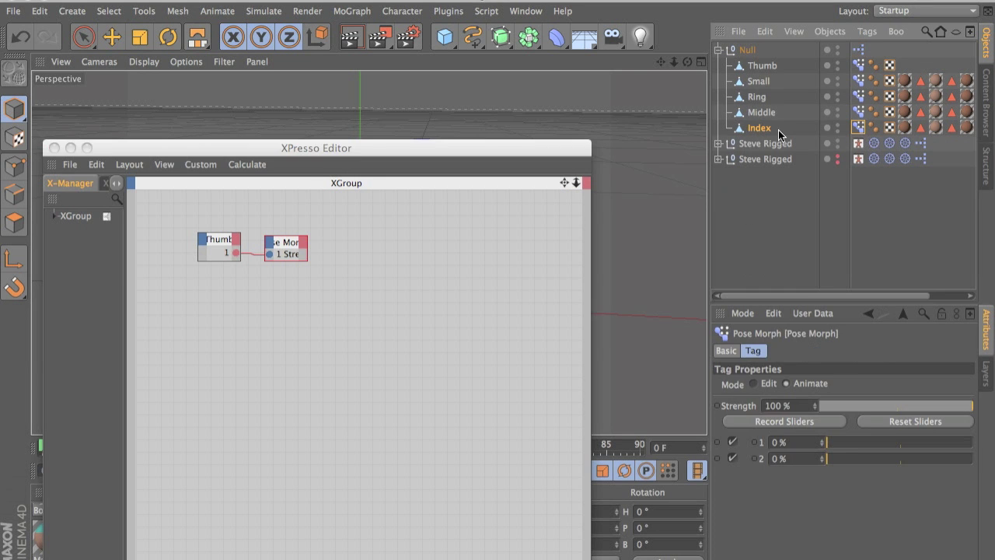
left_click_drag(764, 128, 369, 265)
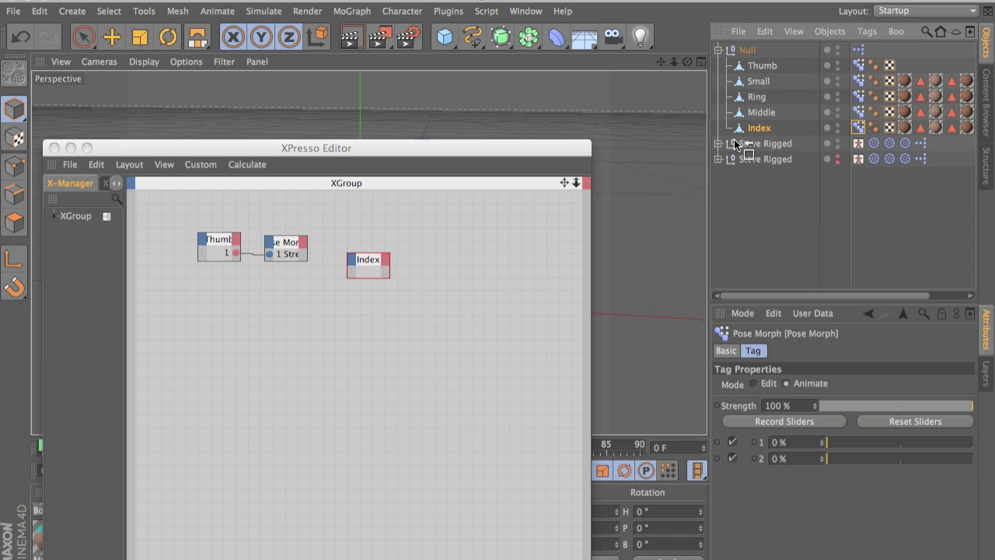
left_click_drag(734, 143, 440, 283)
left_click(423, 279)
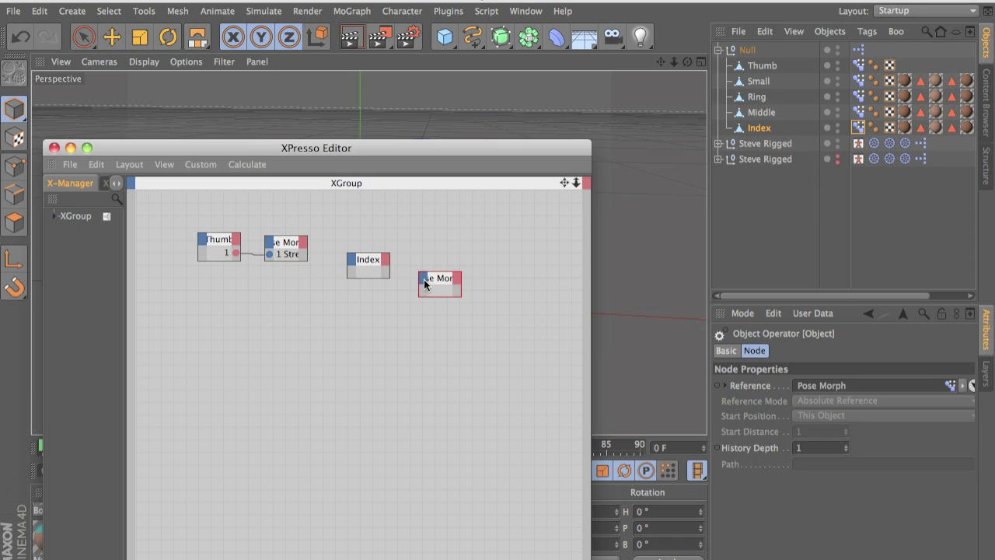
Give the Index node user data 1 and 2 as outputs.
left_click(386, 258)
mouse_move(482, 476)
left_click(511, 483)
left_click(386, 259)
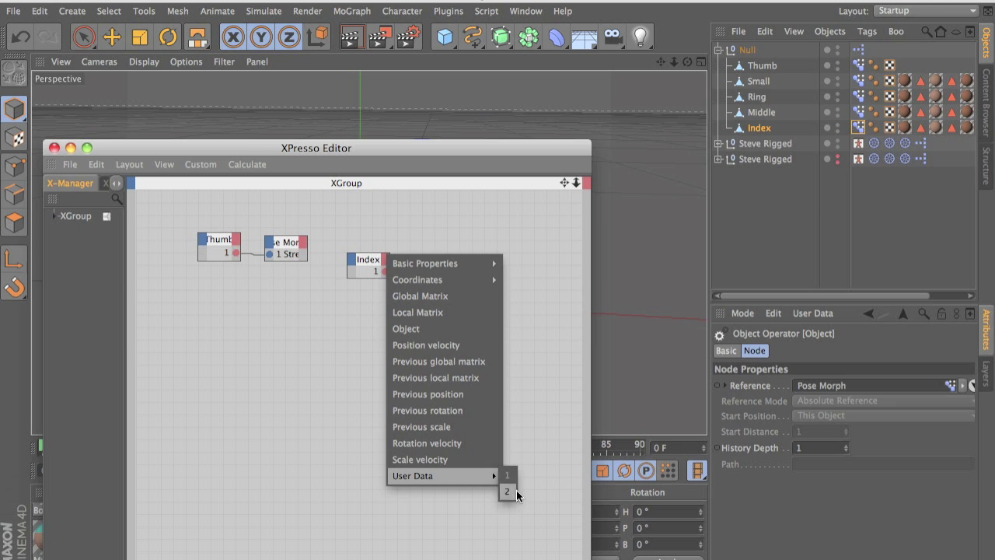
left_click(520, 501)
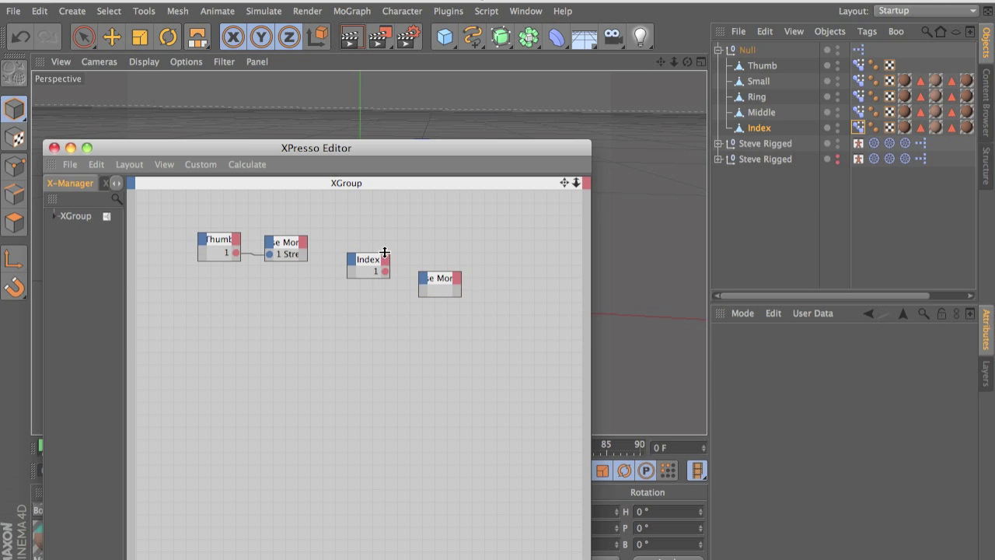
left_click(386, 259)
mouse_move(428, 477)
left_click(508, 489)
Give the Index finger's Pose Morph node the strength inputs for poses 1 and 2.
left_click(418, 278)
left_click(418, 278)
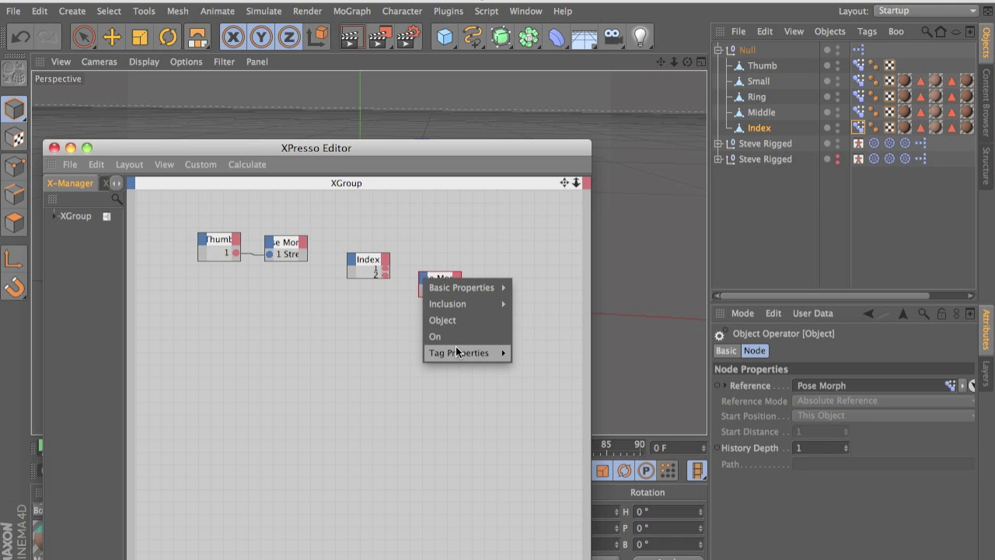
mouse_move(466, 352)
left_click(542, 368)
left_click(420, 279)
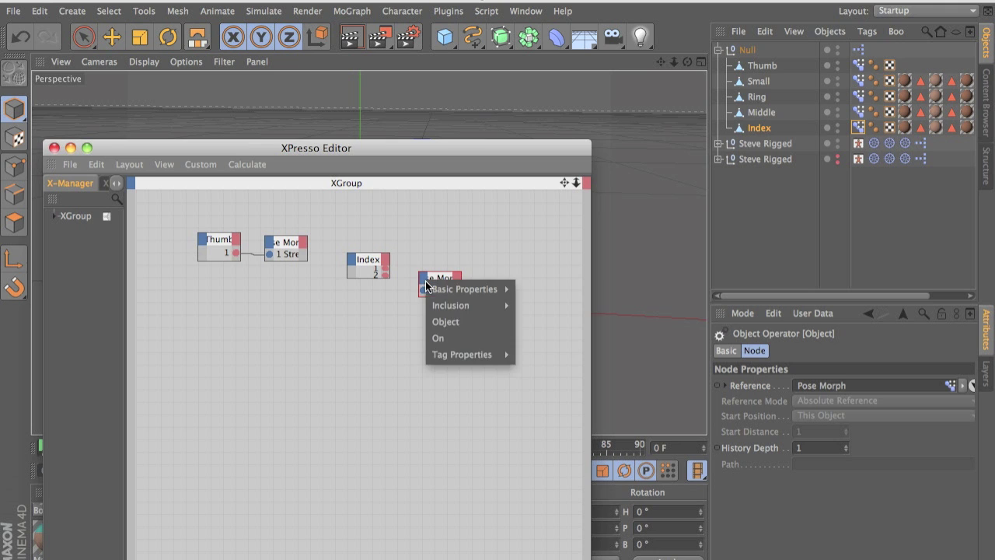
left_click(538, 402)
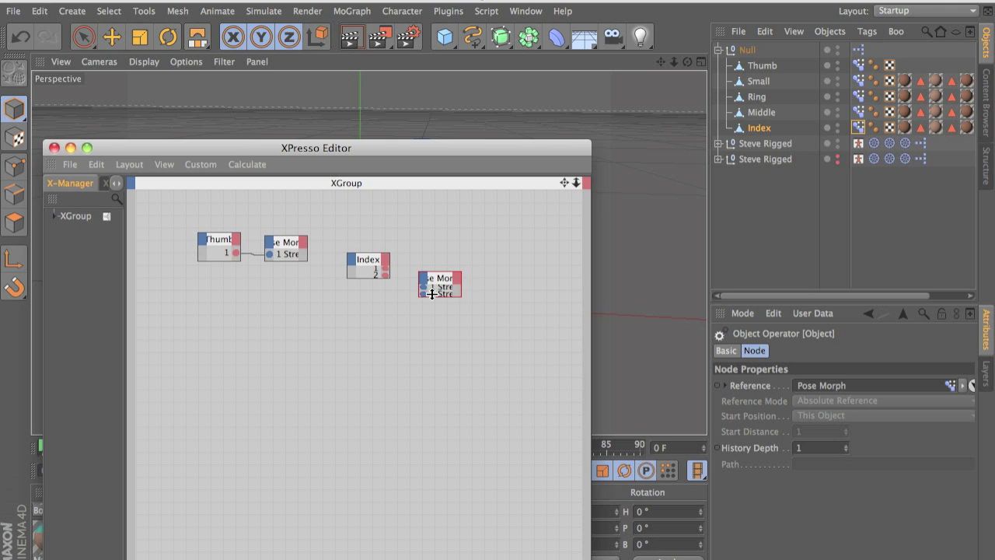
Wire Index outputs 1 and 2 to the matching strength inputs of its Pose Morph node and close the XPresso Editor.
left_click(420, 286)
left_click(421, 283)
left_click_drag(382, 267, 384, 268)
left_click(84, 149)
Place the Index object's user data 1 and 2 in the viewport as HUD controls.
left_click(752, 126)
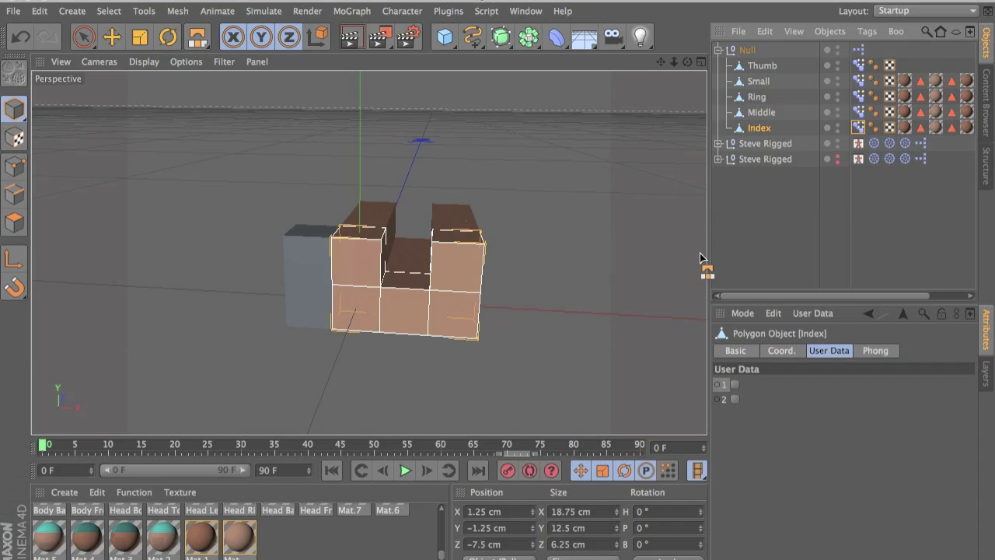
left_click_drag(722, 389, 667, 203)
left_click(734, 387)
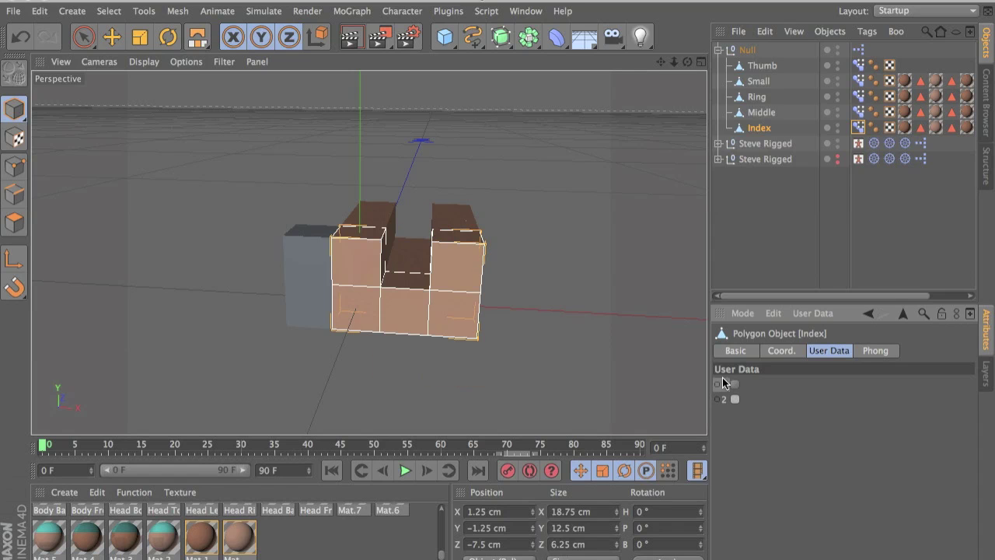
left_click_drag(724, 396, 662, 257)
Toggle the Index.1 and Index.2 HUD controls on and off to test the index finger's bends.
left_click(662, 259)
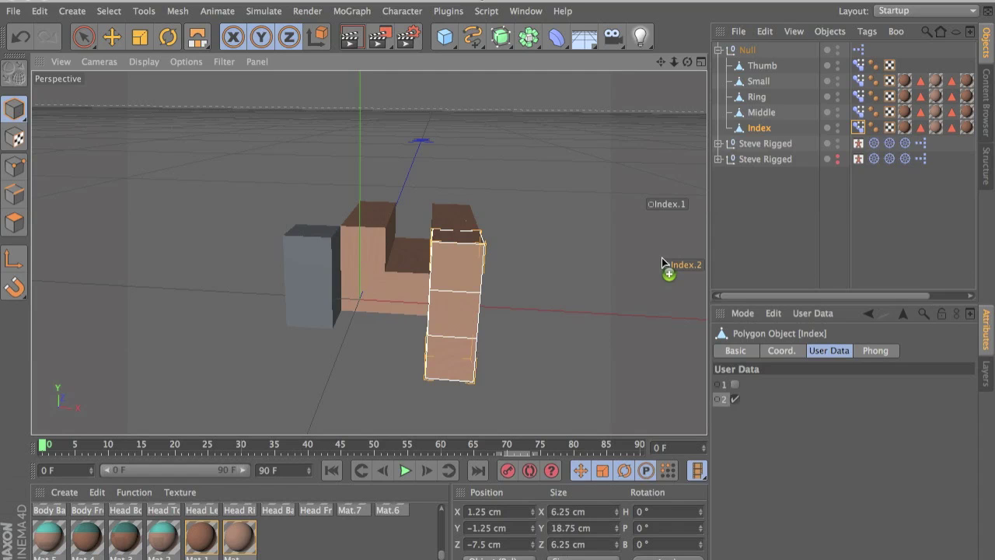
left_click(662, 259)
left_click(667, 205)
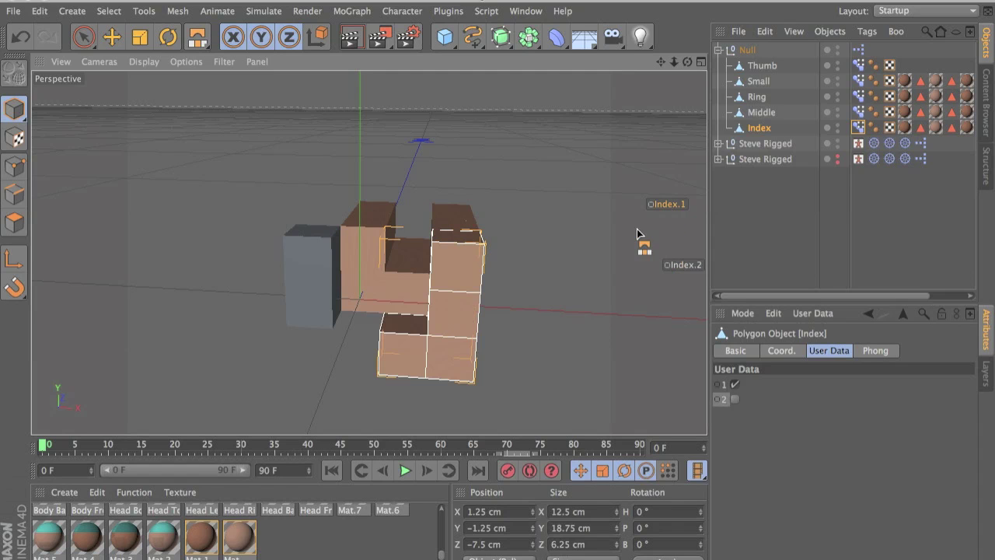
left_click(669, 206)
left_click_drag(590, 196, 520, 289, "alt")
left_click_drag(339, 293, 378, 332, "alt")
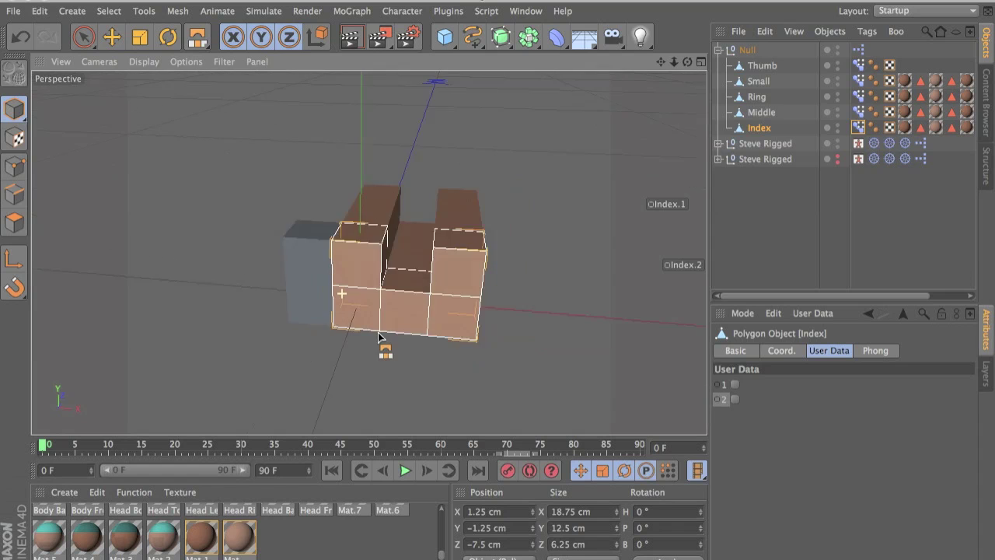
Select the second Steve Rigged object and make it visible in the viewport.
scroll(377, 318, "down", 8)
middle_click_drag(370, 253, 47, 230, "alt")
scroll(330, 265, "down", 6)
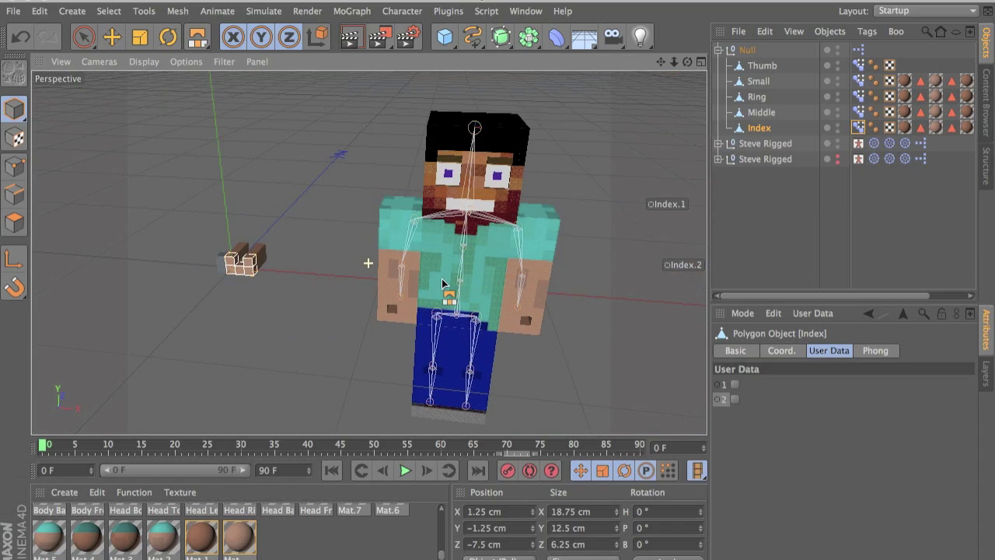
middle_click_drag(443, 281, 323, 253, "alt")
left_click_drag(323, 254, 400, 222, "alt")
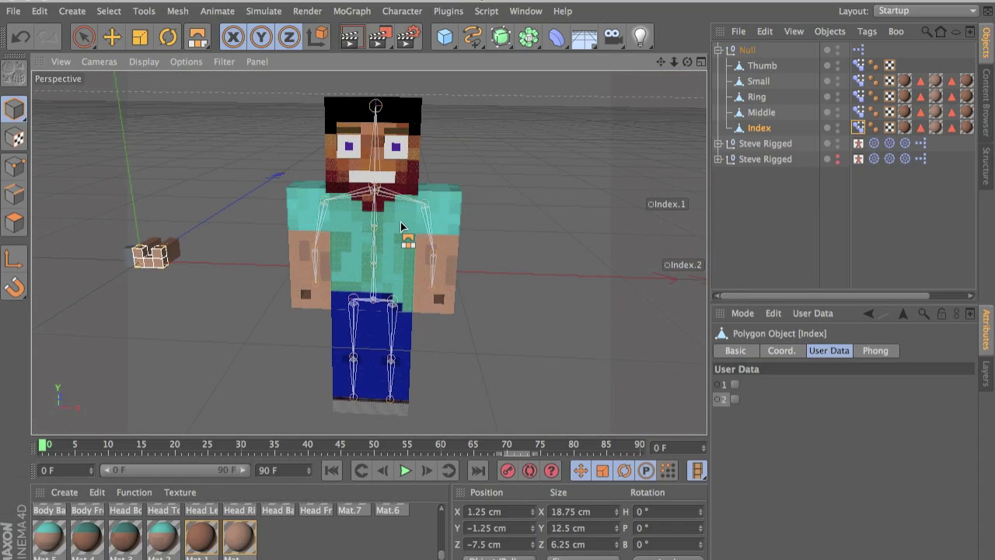
left_click(754, 154)
left_click(838, 156)
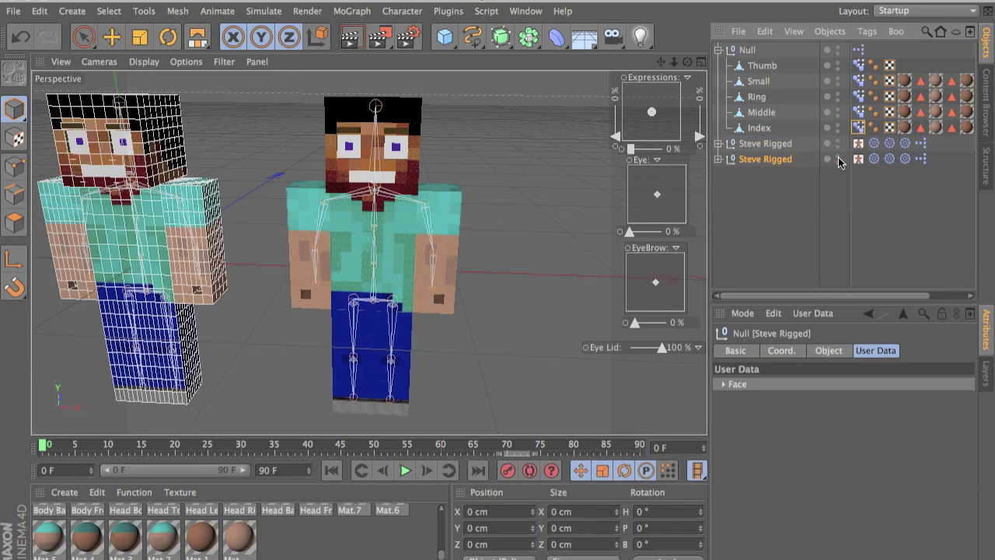
middle_click_drag(486, 169, 647, 176, "alt")
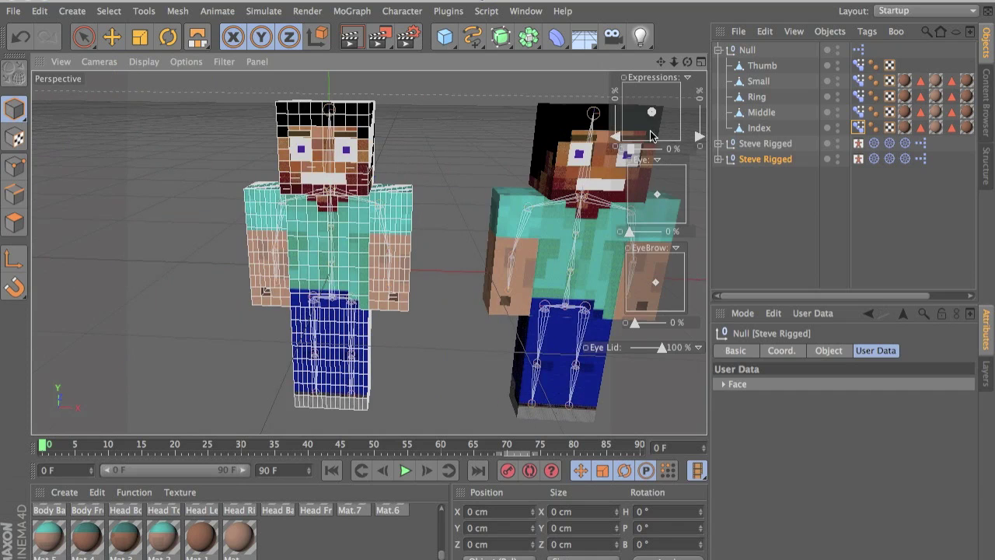
Try the Expressions and Eye HUD controls on the second Steve, undoing each change.
left_click_drag(651, 112, 634, 77)
key("super+z")
left_click_drag(656, 192, 704, 224)
key("ctrl+z")
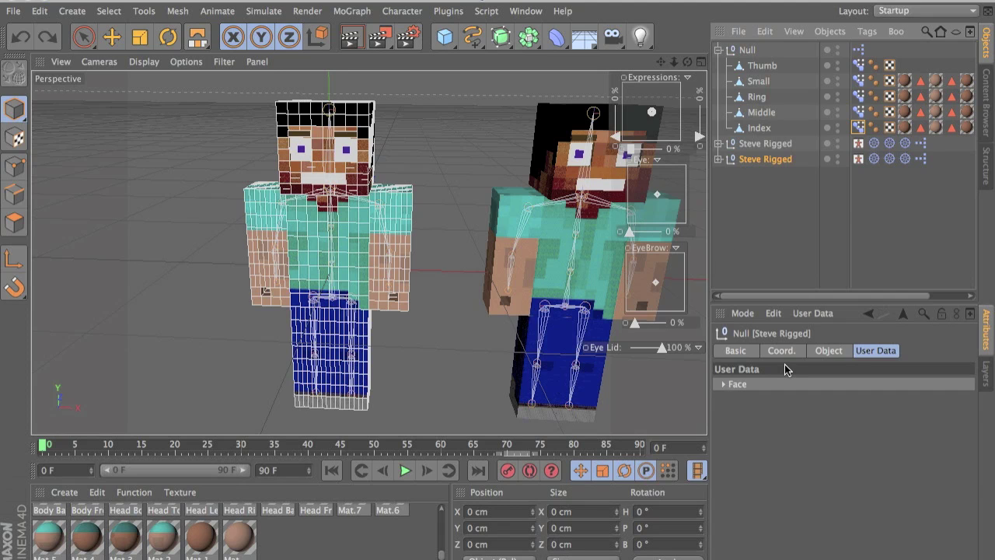
Select the Index Finger object on the second Steve's hand with the selection tool.
left_click_drag(869, 114, 404, 300)
scroll(427, 321, "up", 8)
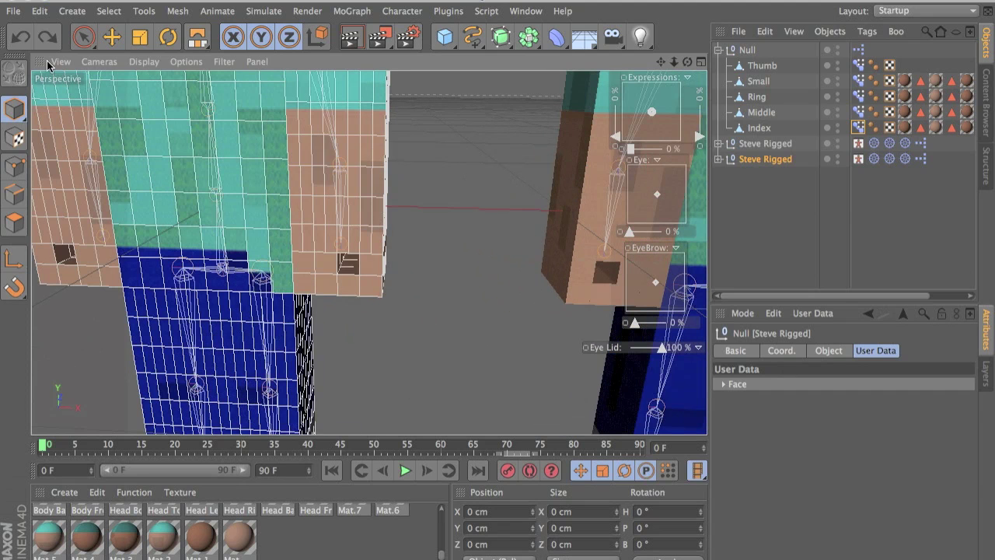
left_click(83, 37)
left_click_drag(336, 314, 336, 314)
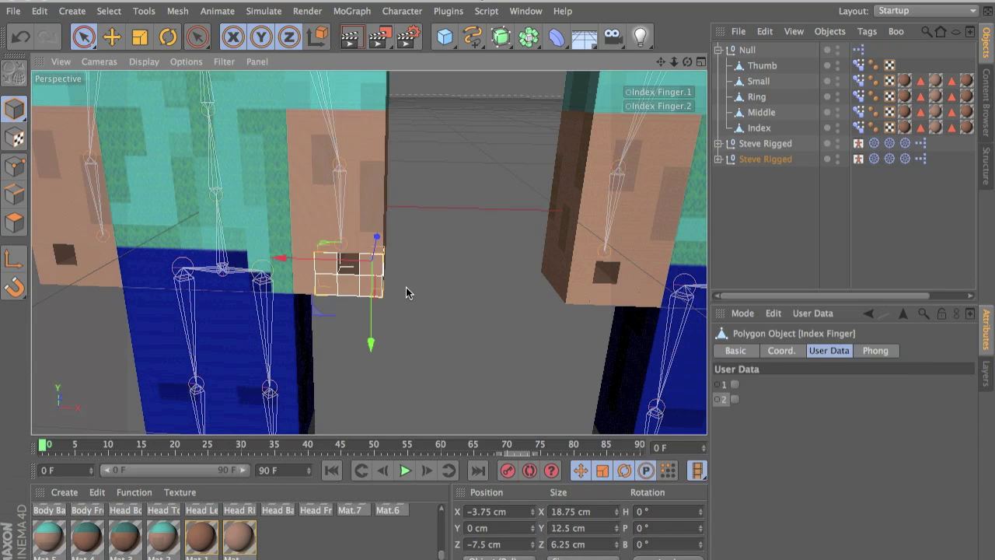